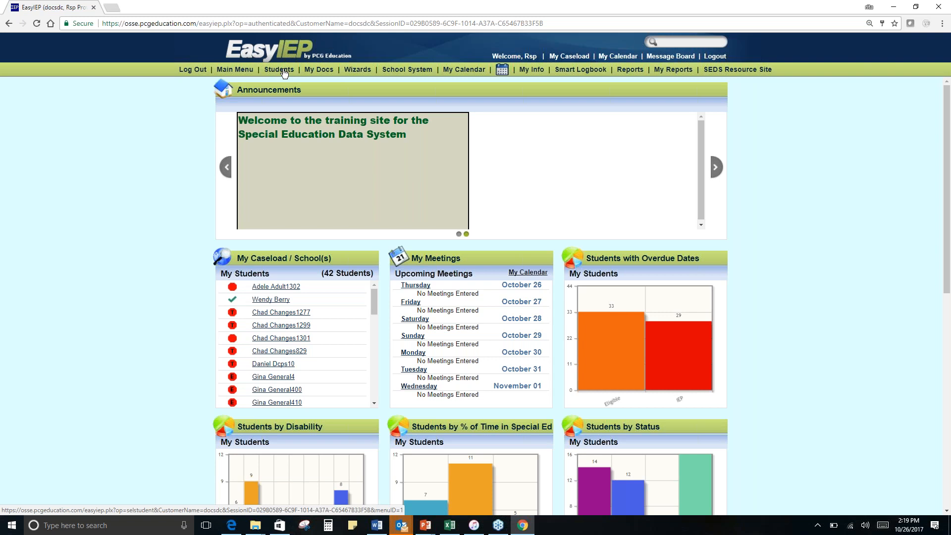
- View the provider's own student caseload and look through the full list down to the print and export options
click(280, 70)
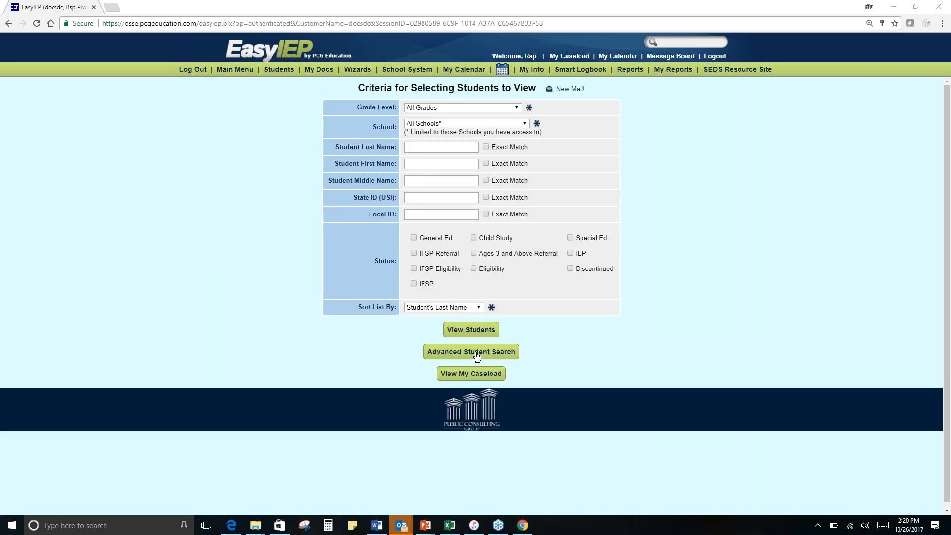
click(473, 377)
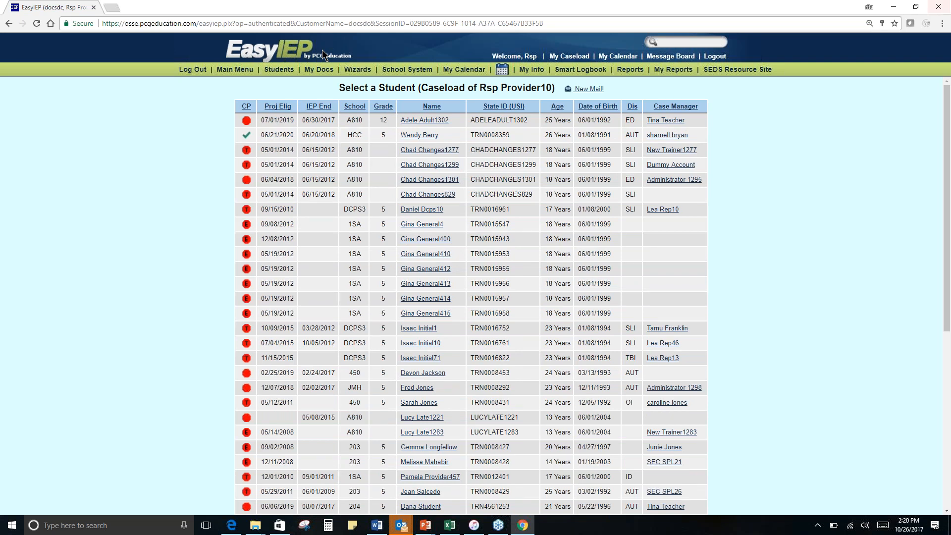
scroll(538, 213, down, 1)
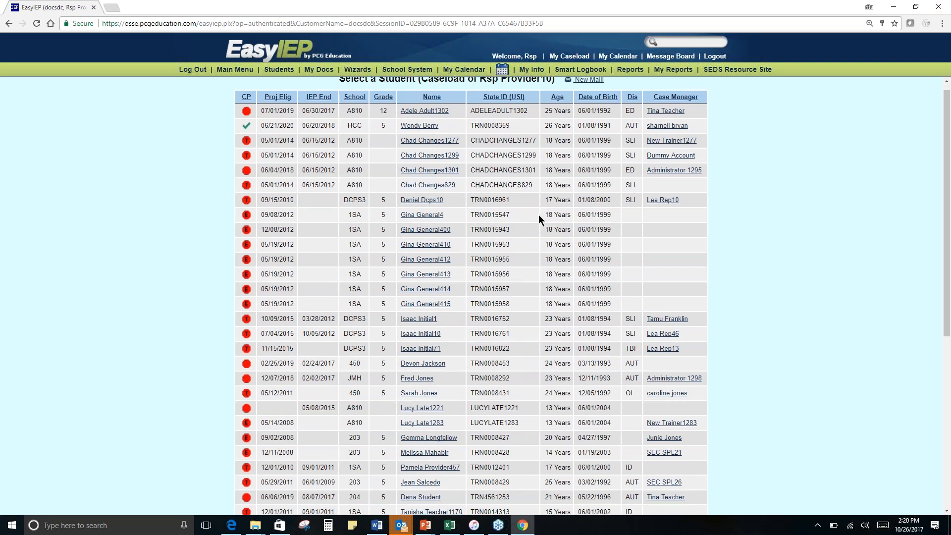
scroll(539, 215, down, 6)
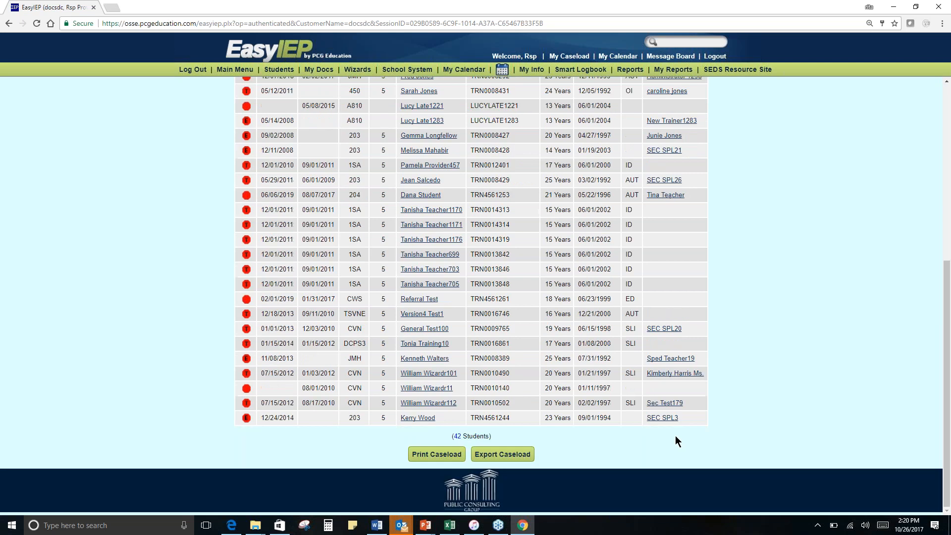
- Open the Caseload Setup Wizard and review the team member assignments and current case managers for all listed students
click(356, 72)
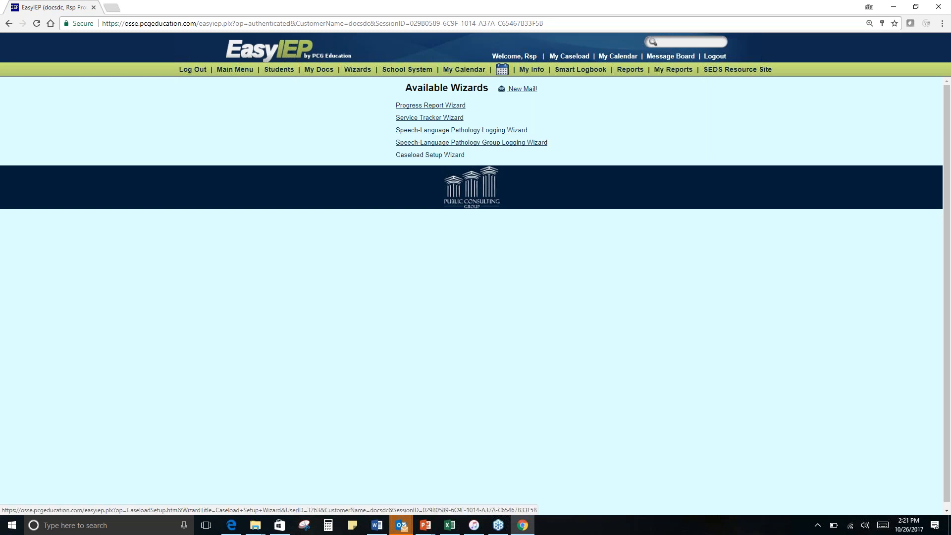
click(455, 155)
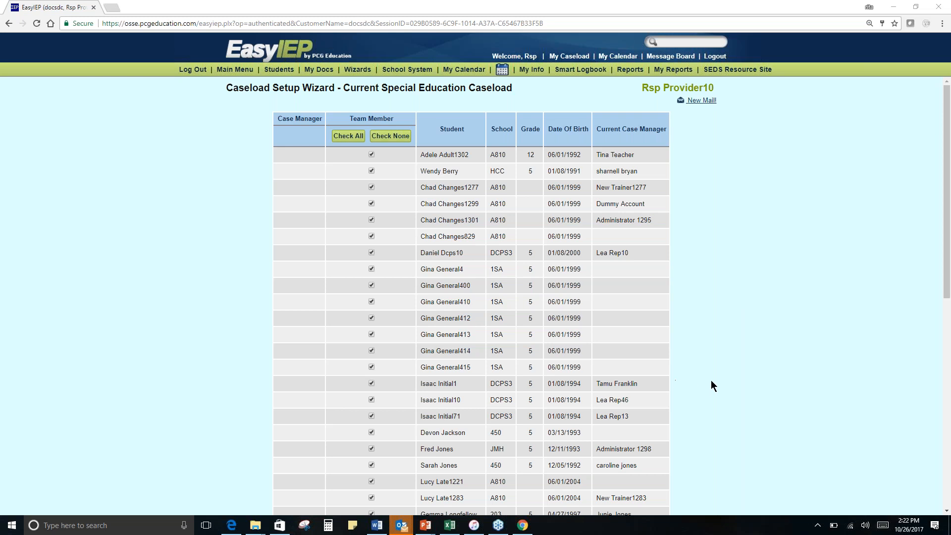
scroll(722, 430, down, 1)
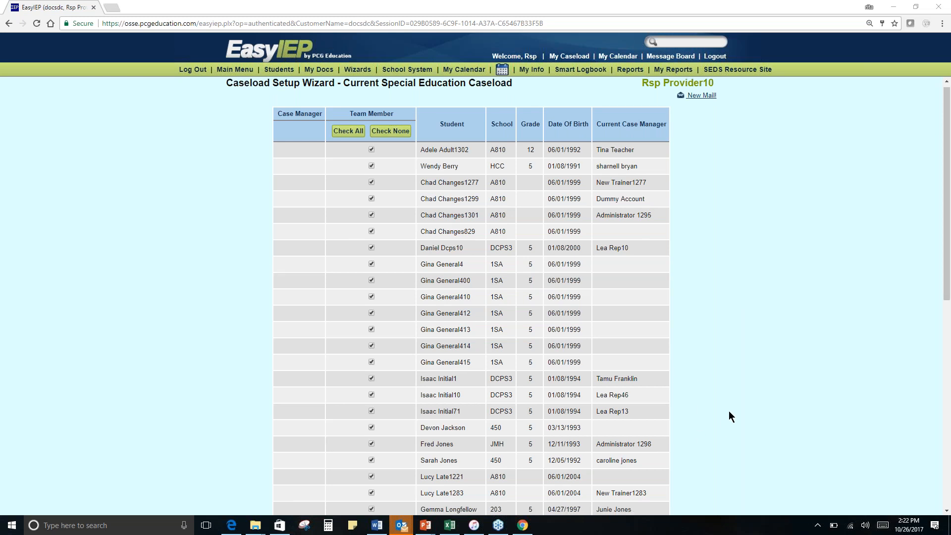
scroll(729, 416, down, 3)
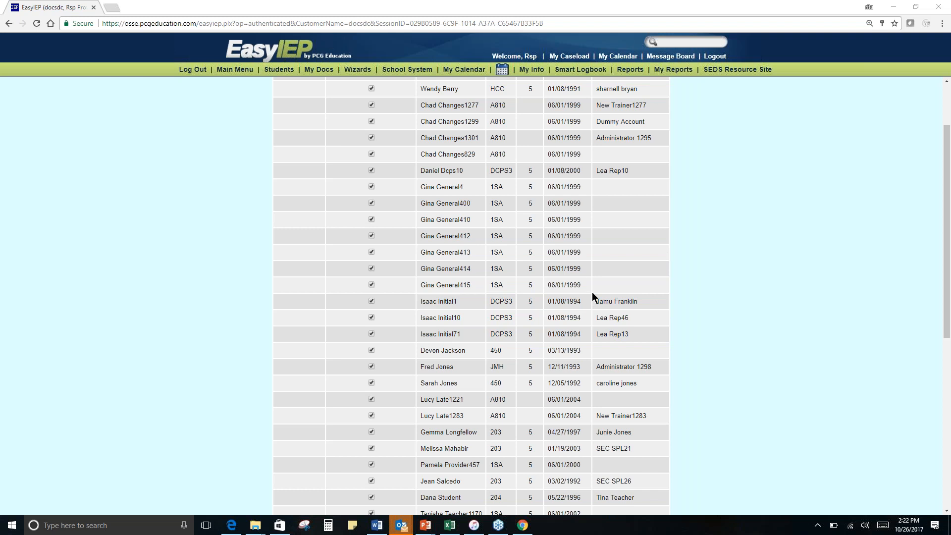
scroll(590, 290, down, 1)
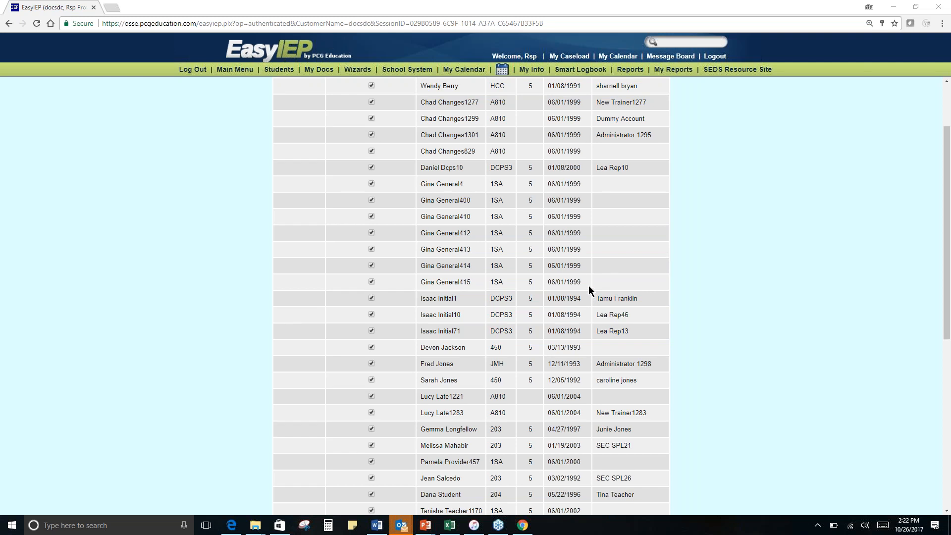
scroll(589, 289, down, 3)
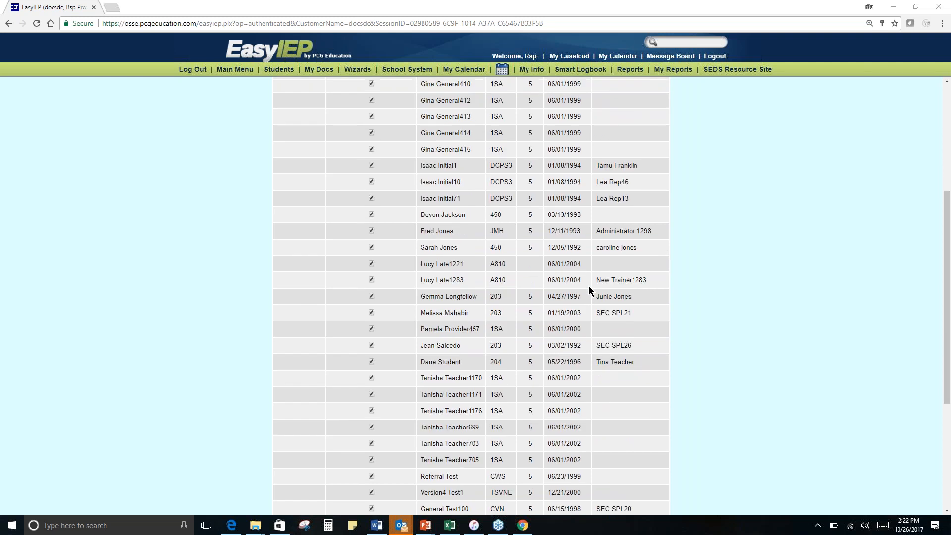
scroll(589, 290, down, 4)
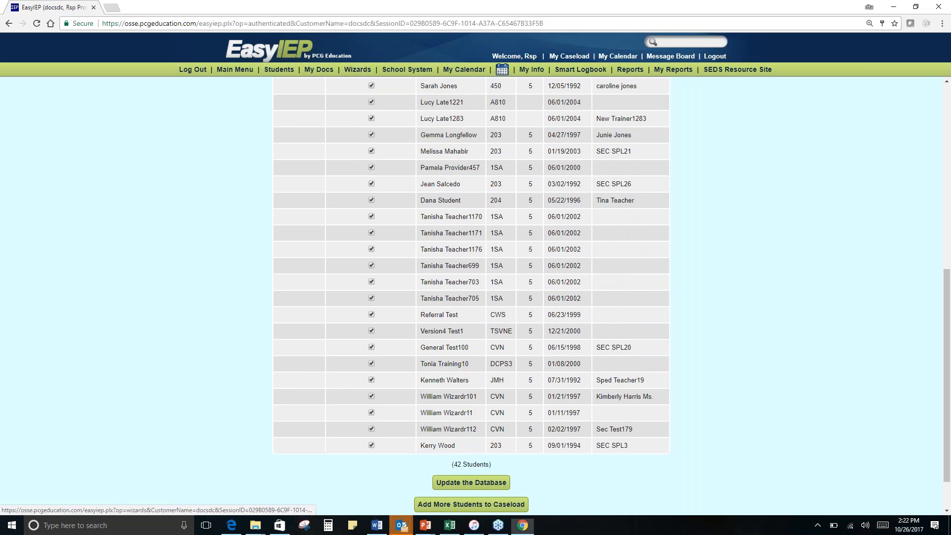
- From the Caseload Setup Wizard, start adding more students to the caseload and search by the student's last name across all grades and schools
click(357, 70)
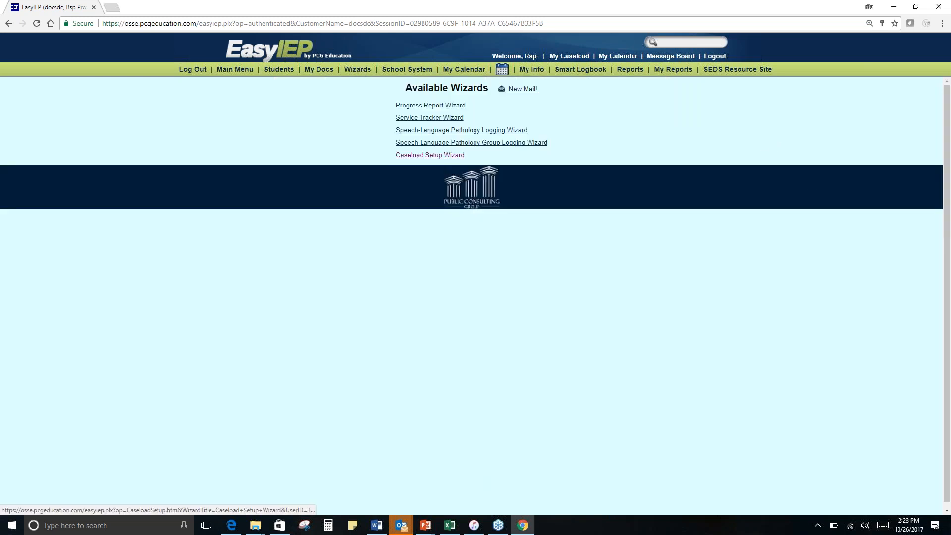
click(430, 154)
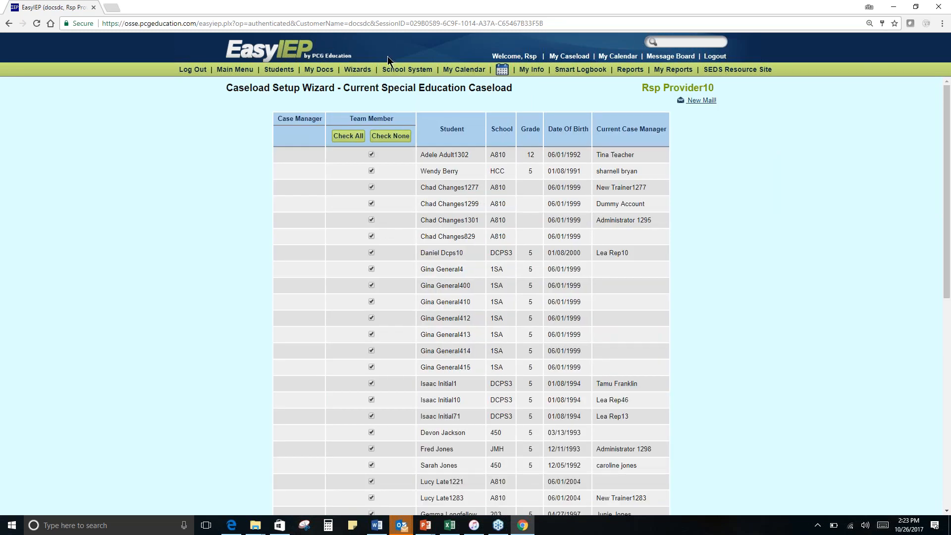
scroll(339, 173, down, 1)
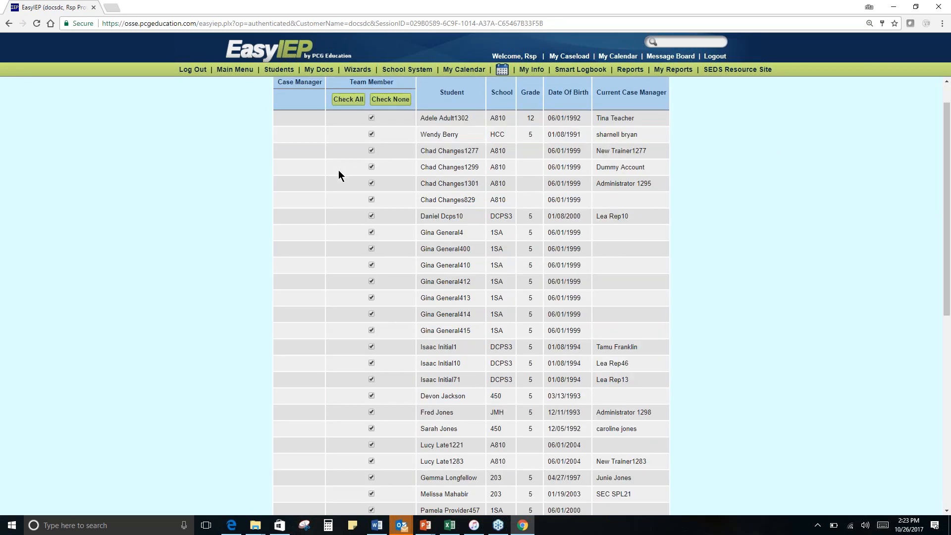
scroll(339, 171, down, 8)
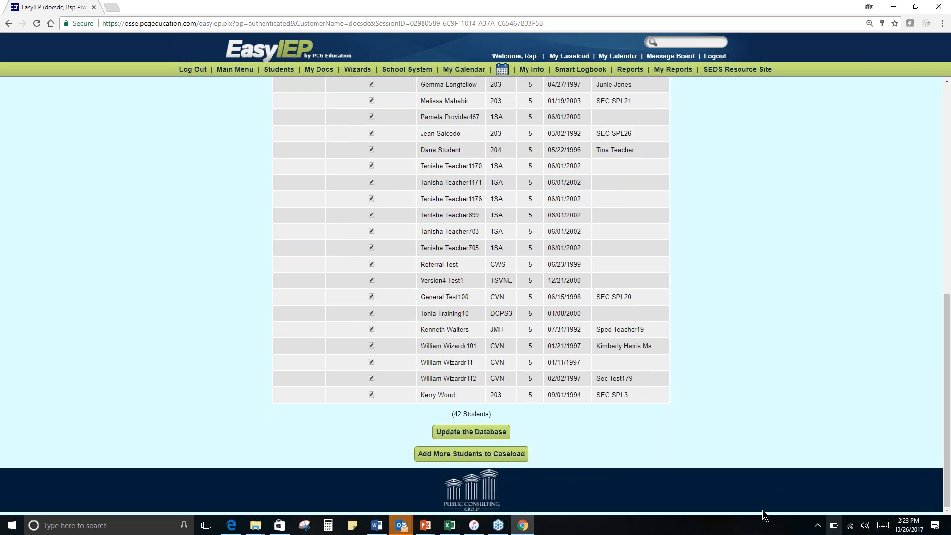
click(487, 456)
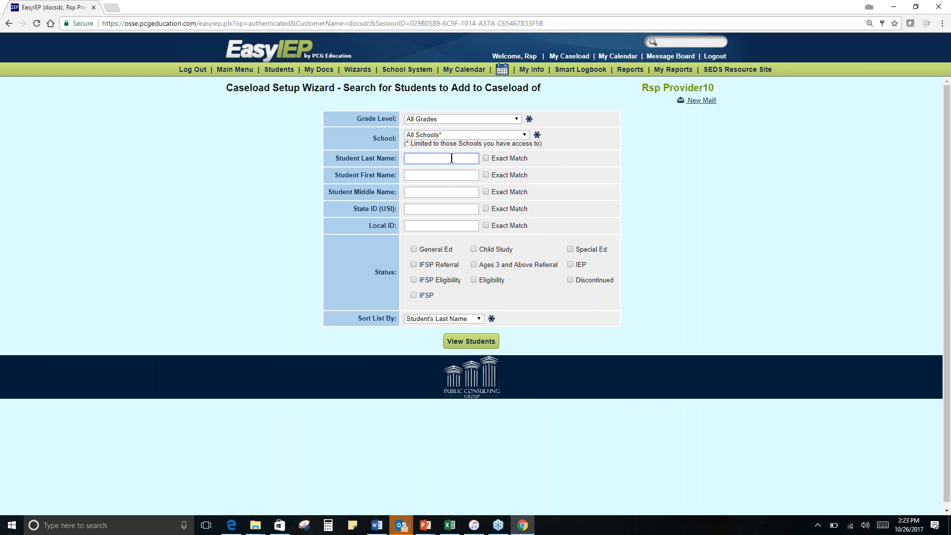
text(train)
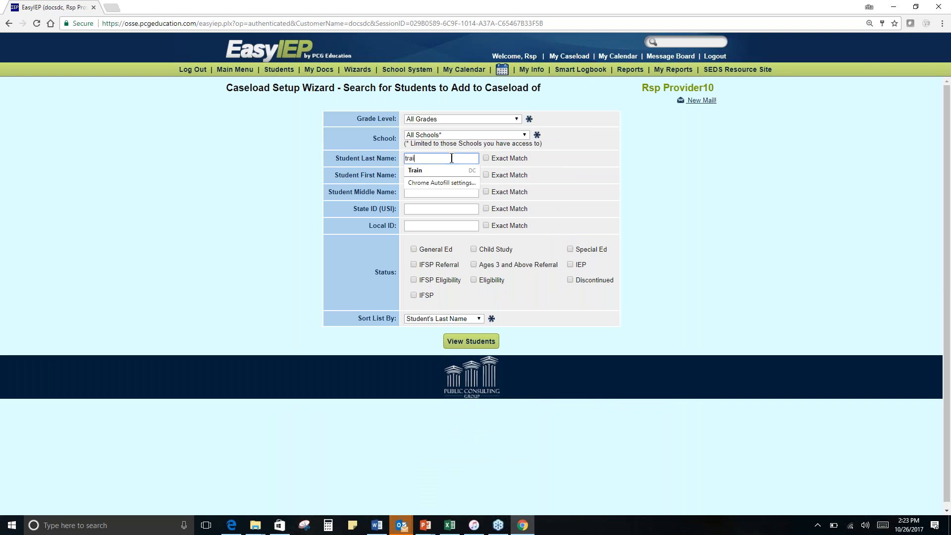
key(Return)
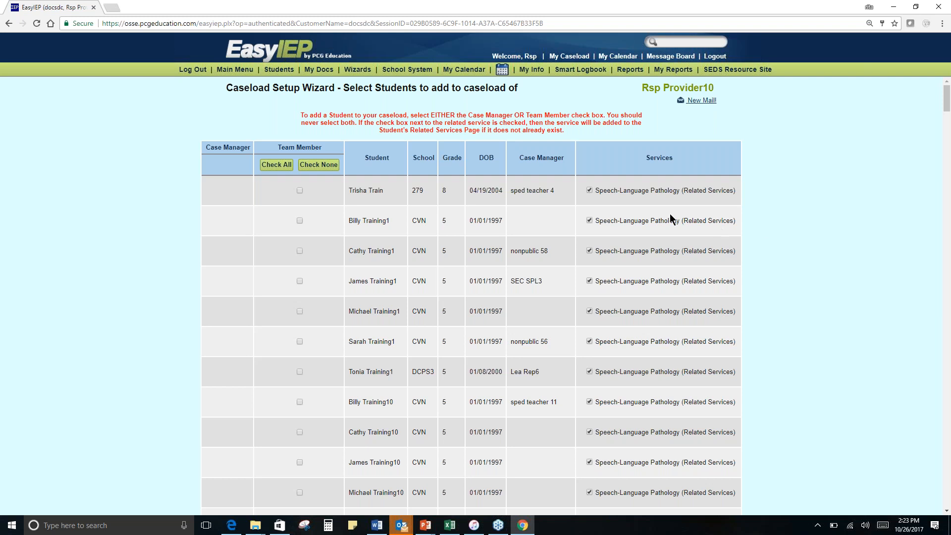
- Add the grade 8 student from school 279 to the caseload as Team Member, with Speech-Language Pathology (Related Services) included, and save to the database
scroll(670, 218, down, 1)
scroll(670, 214, down, 1)
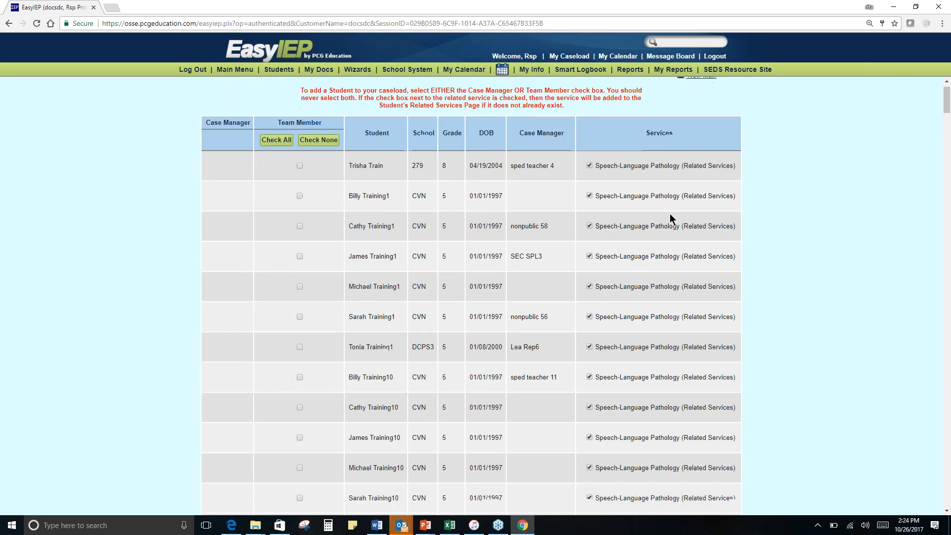
scroll(671, 218, down, 1)
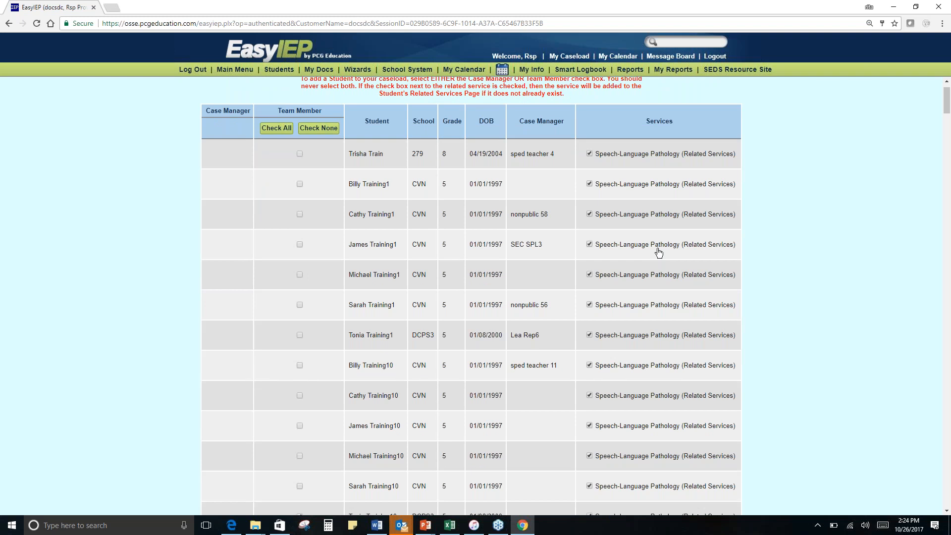
scroll(659, 253, down, 9)
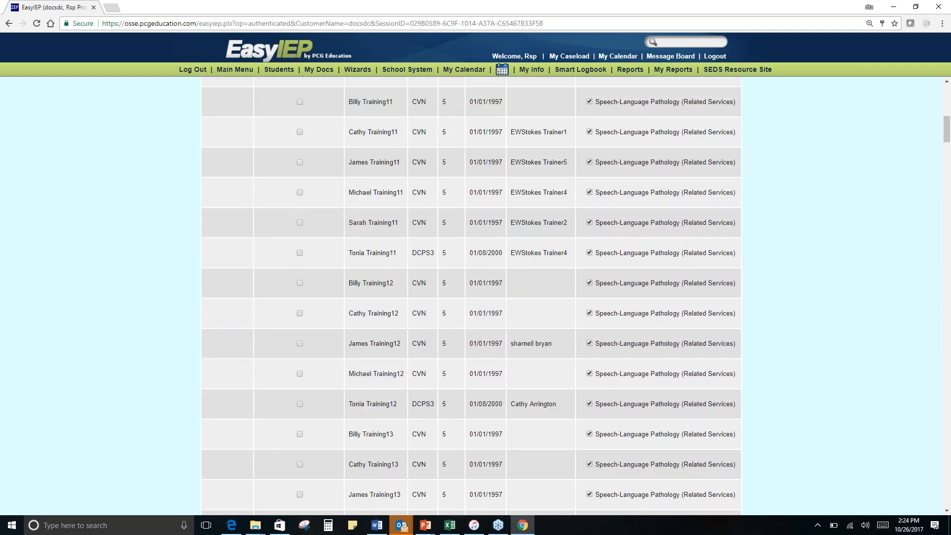
scroll(471, 295, up, 9)
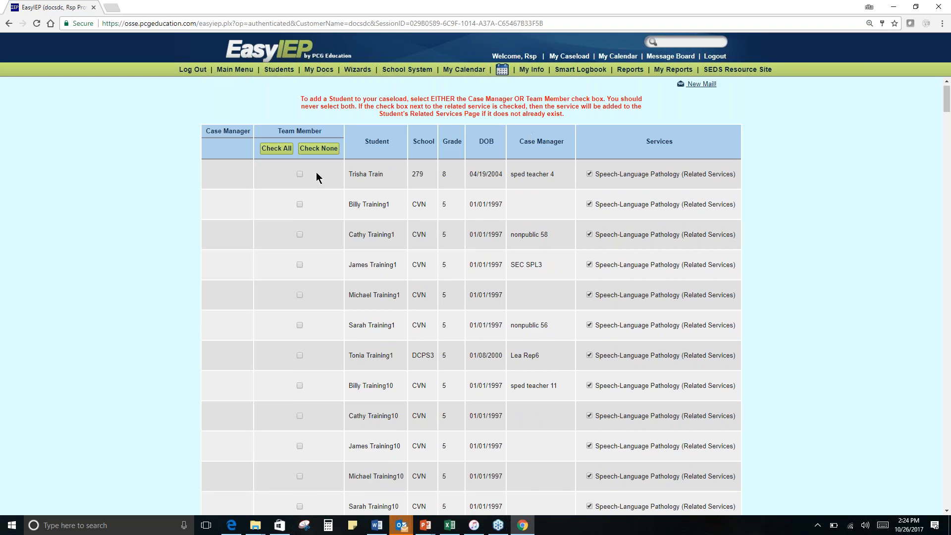
click(298, 174)
scroll(489, 218, down, 1)
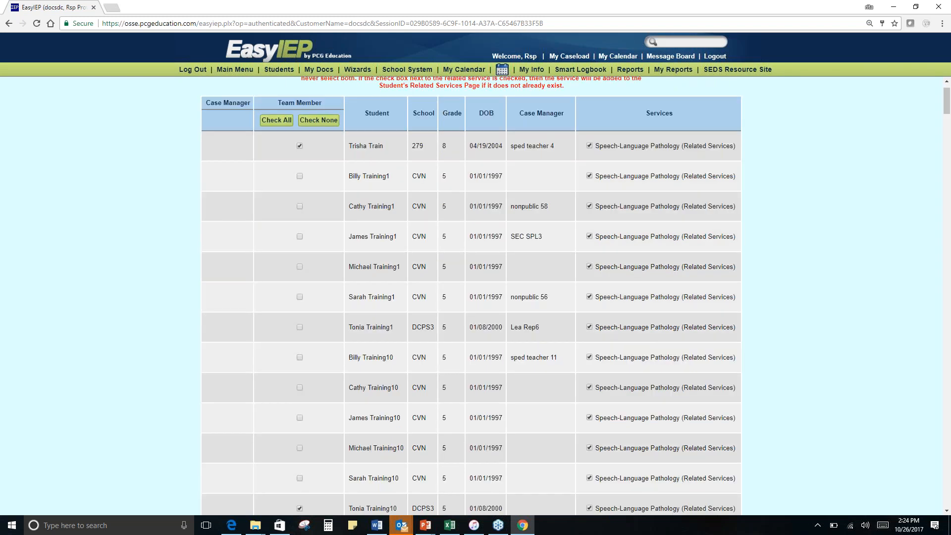
click(947, 145)
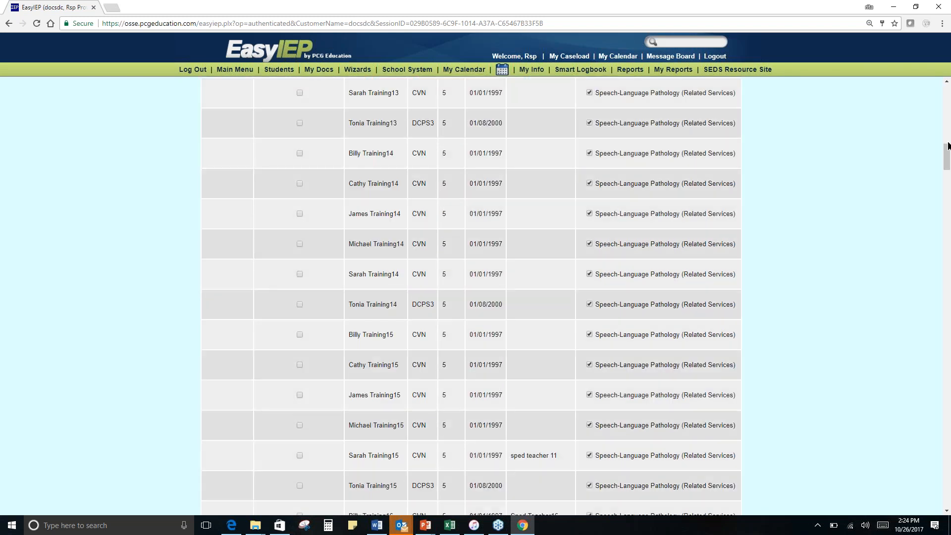
click(949, 229)
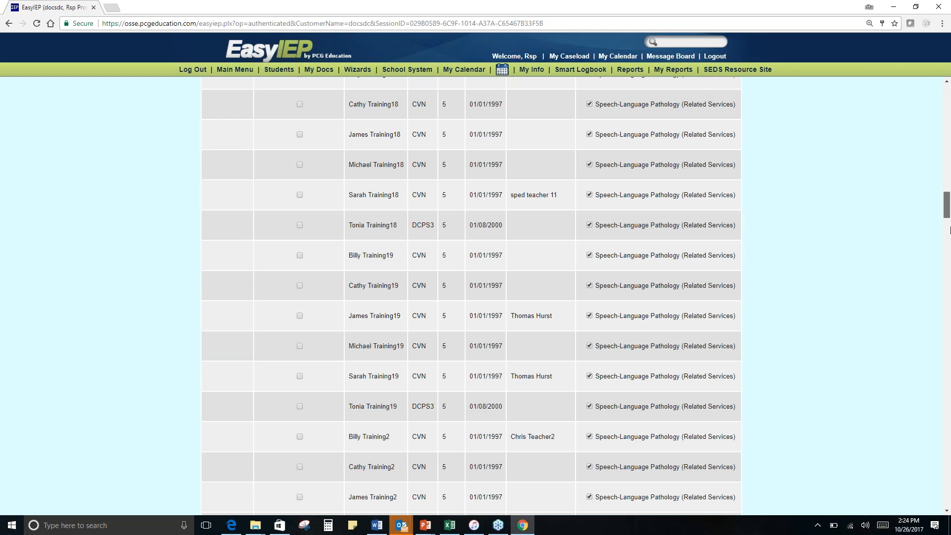
drag(950, 229, 950, 505)
click(471, 433)
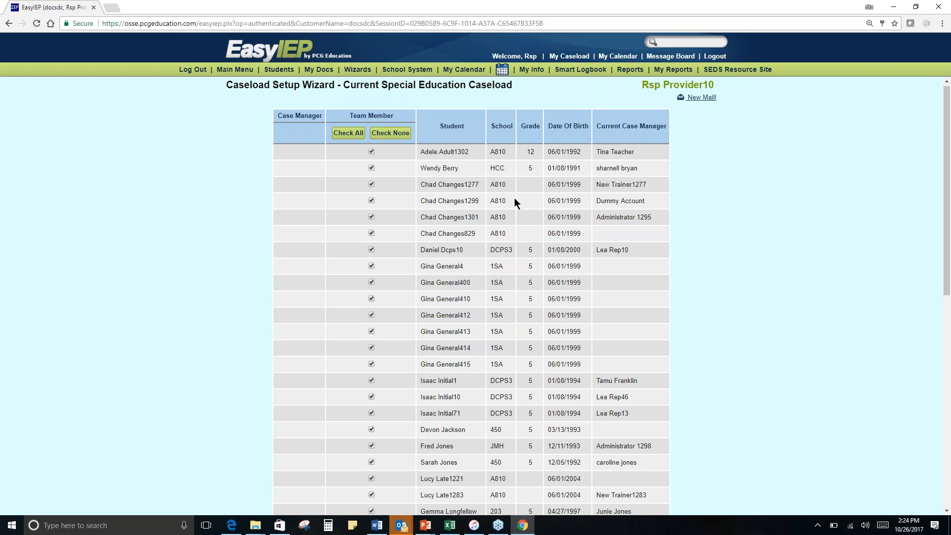
scroll(514, 197, down, 9)
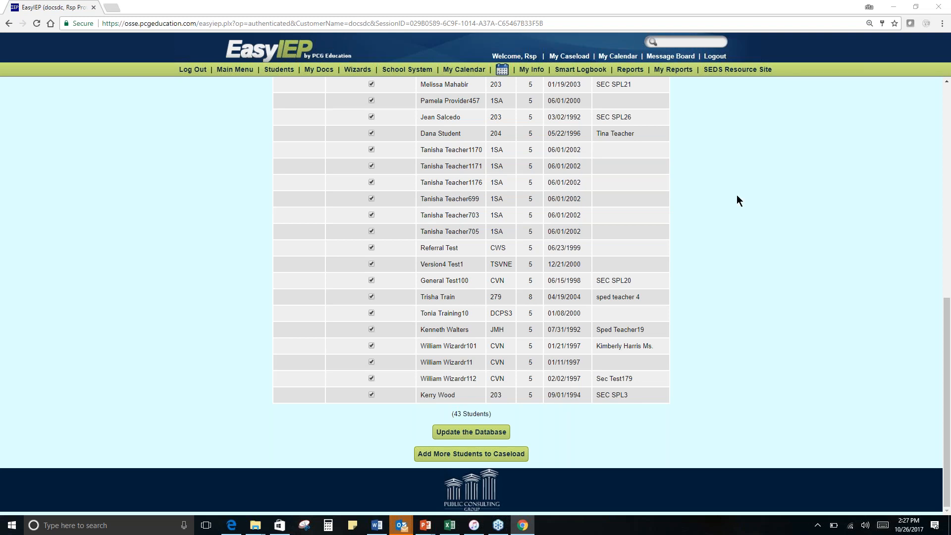
- Open the Services and Supplemental Aids page of the caseload's first student and examine the providers assigned to each service
click(279, 70)
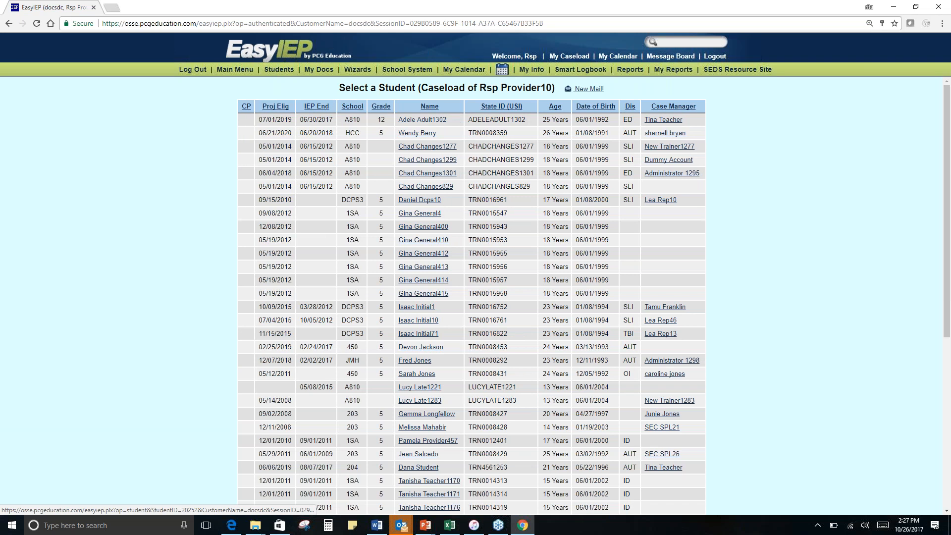
click(422, 120)
click(334, 337)
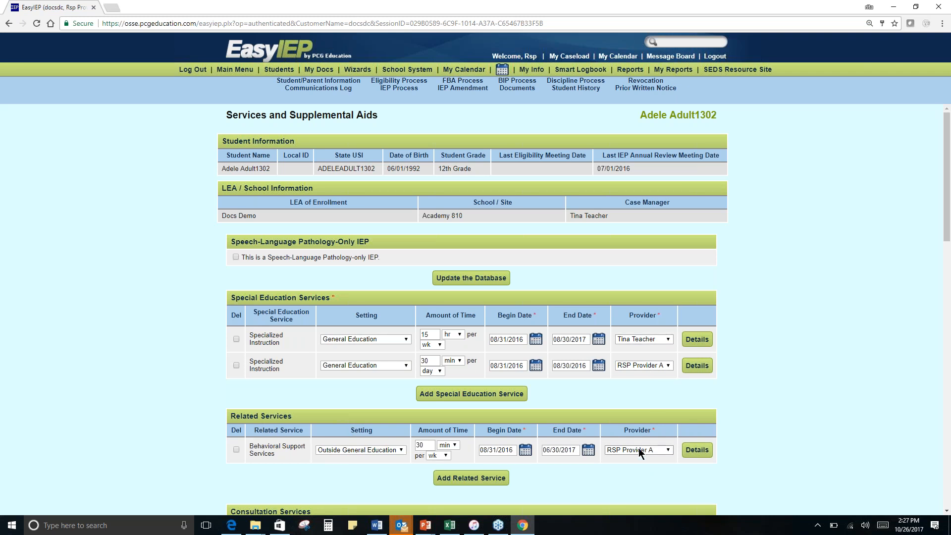
scroll(594, 403, down, 1)
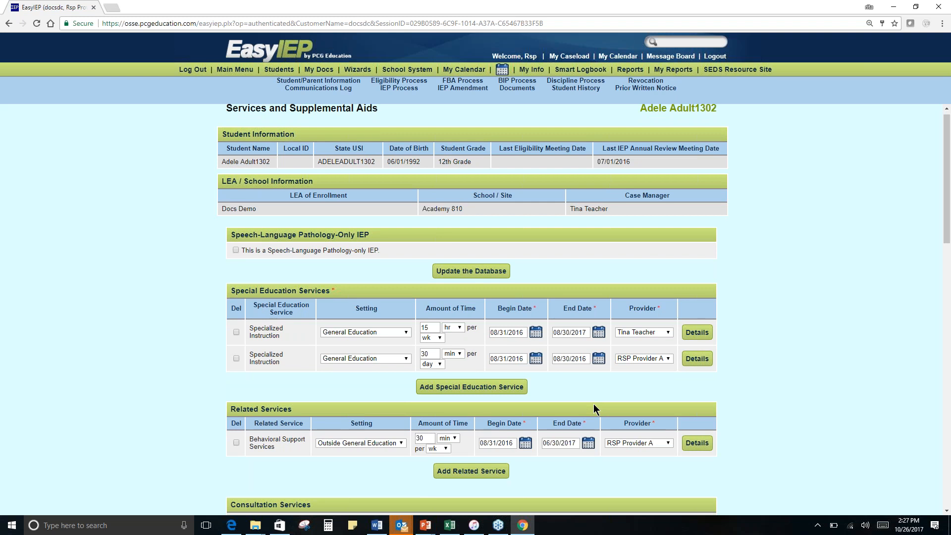
scroll(593, 403, down, 1)
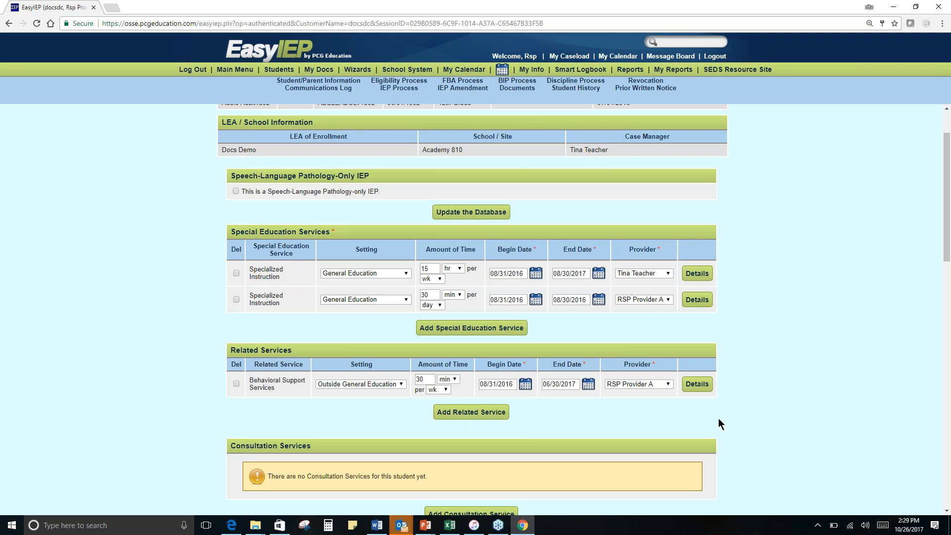
- Return to the Caseload Setup Wizard and check the end of the current special education caseload list
click(371, 71)
click(442, 156)
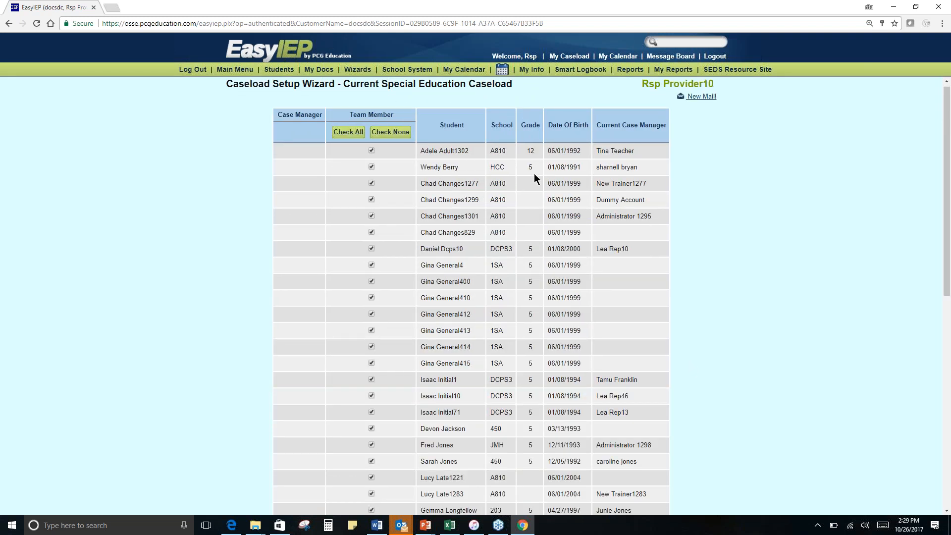
scroll(533, 174, down, 7)
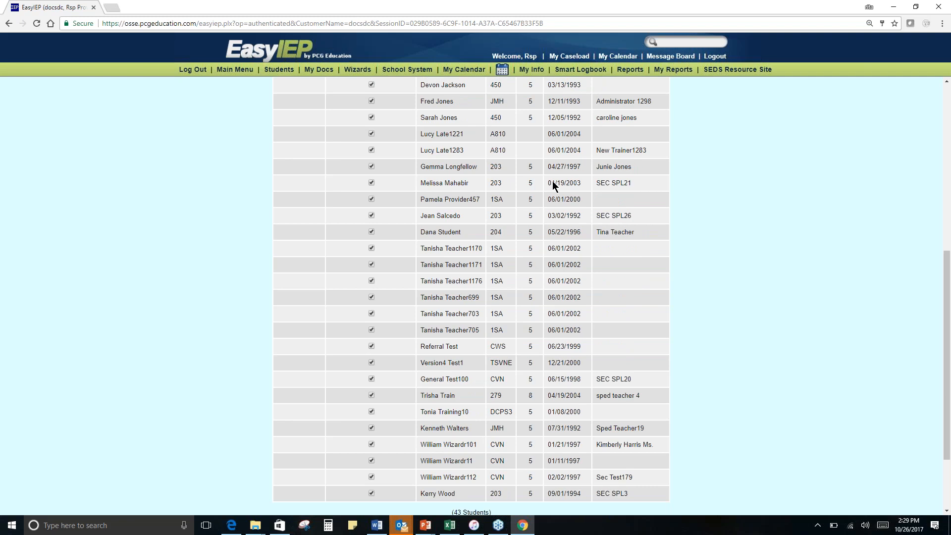
scroll(553, 184, down, 2)
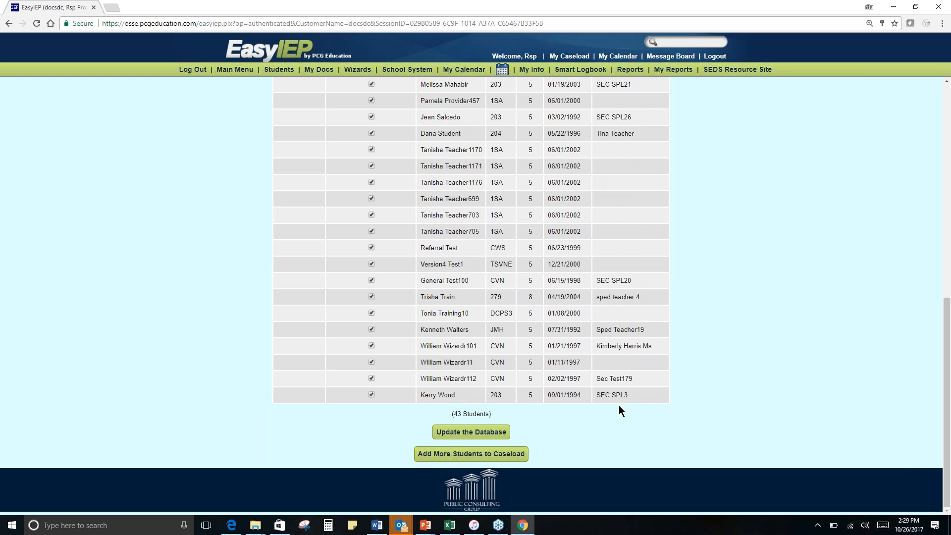
scroll(619, 408, up, 1)
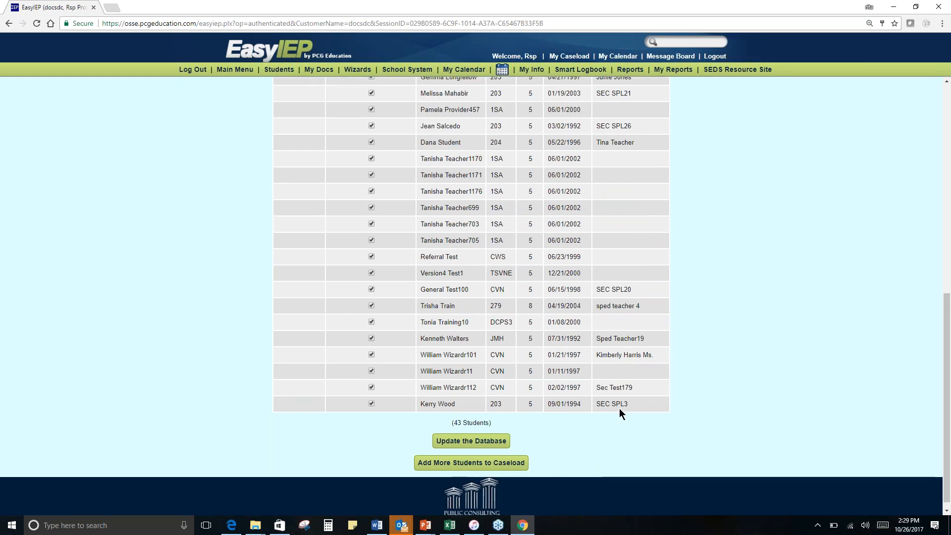
- Remove the first student, grade 12 at school A810, from the caseload, confirm the removal and check the updated list
scroll(708, 335, up, 9)
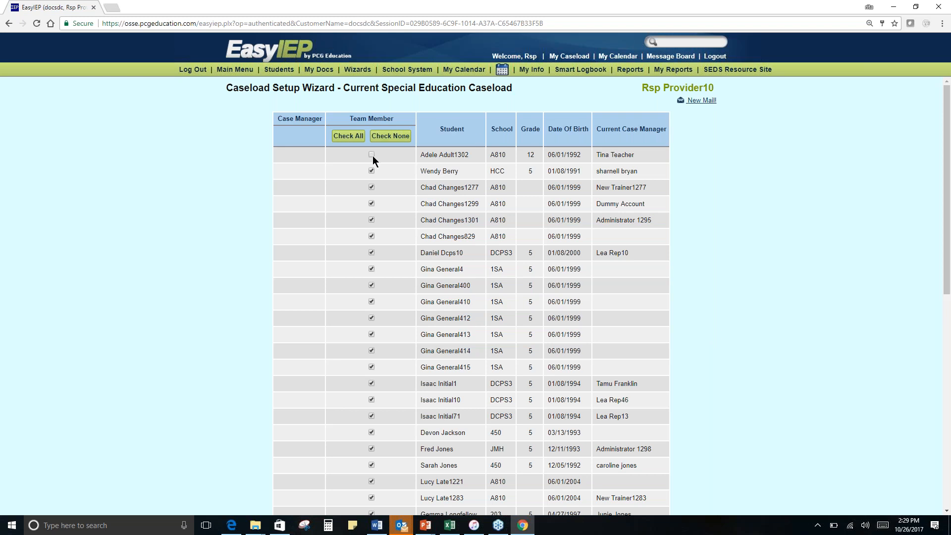
scroll(535, 209, down, 9)
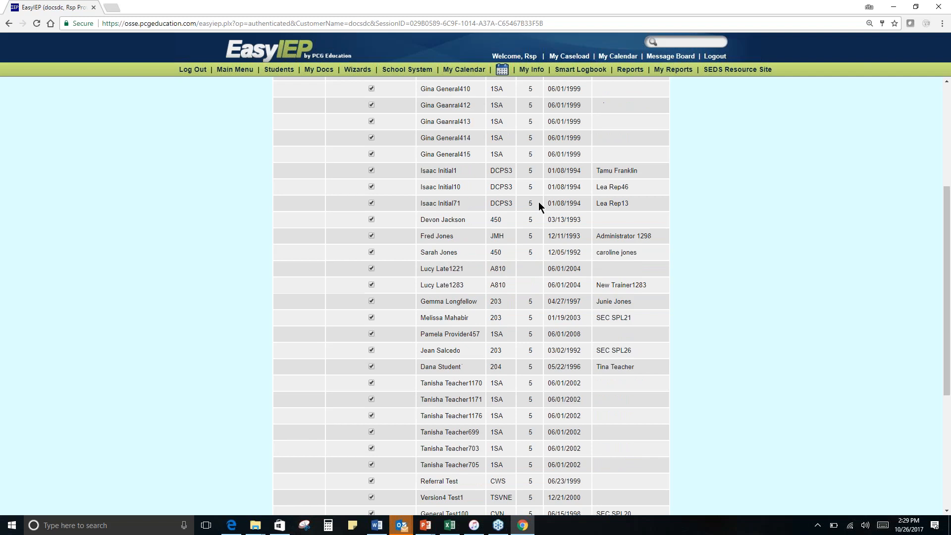
click(470, 432)
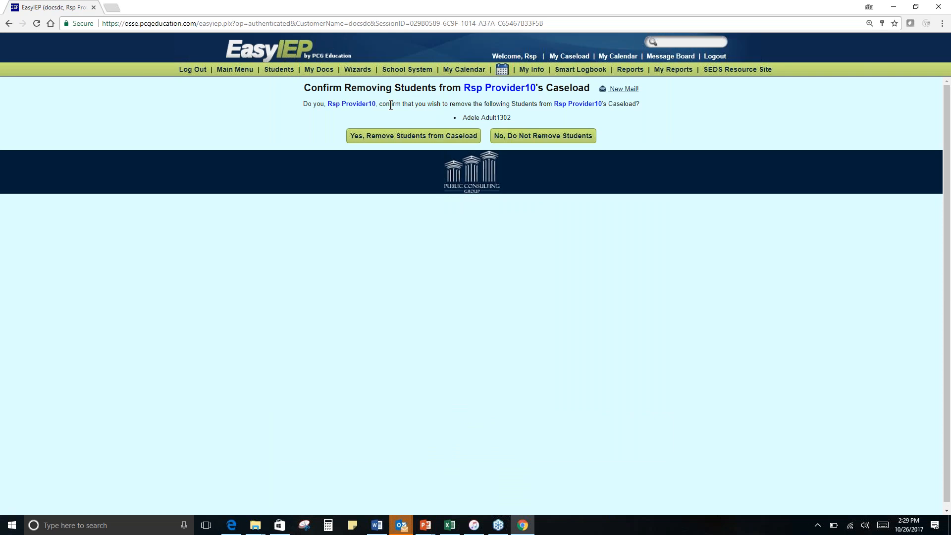
drag(459, 118, 528, 118)
click(551, 113)
click(426, 134)
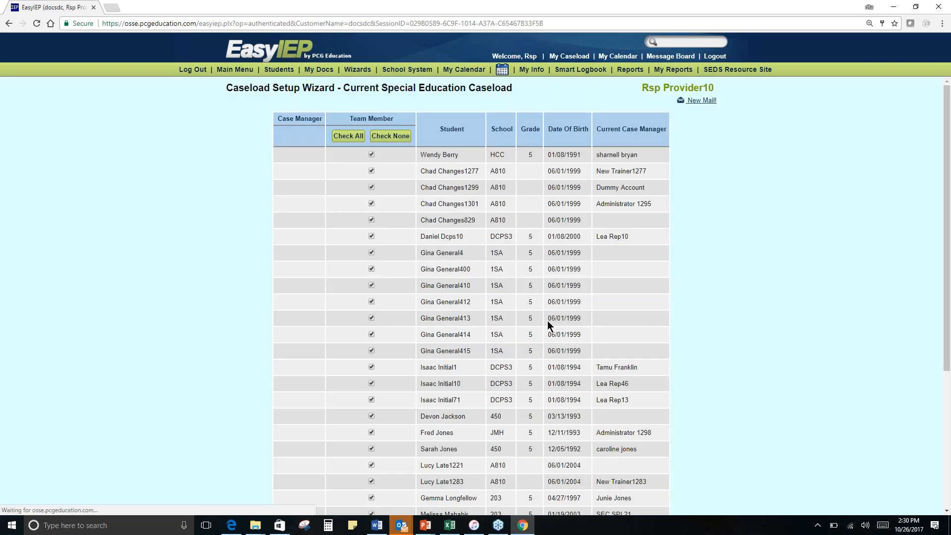
scroll(547, 320, down, 6)
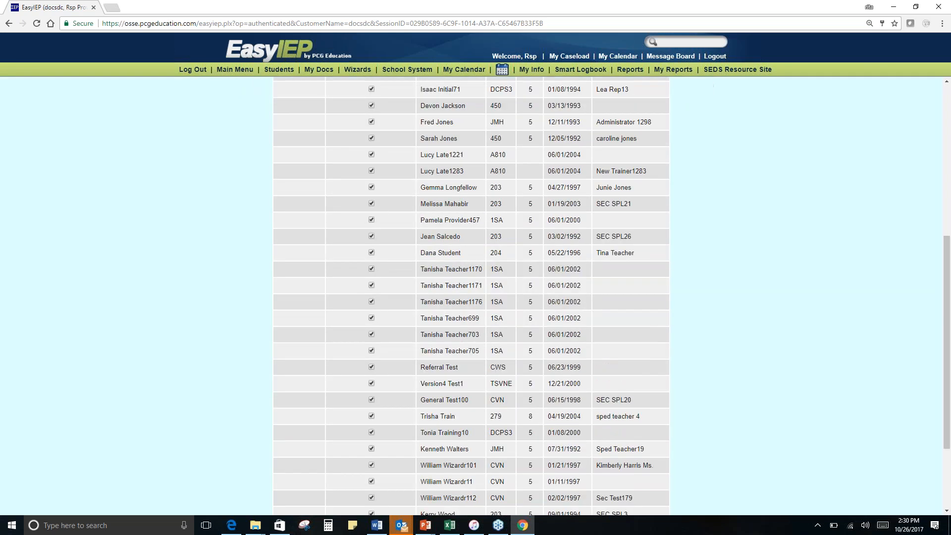
scroll(552, 313, down, 3)
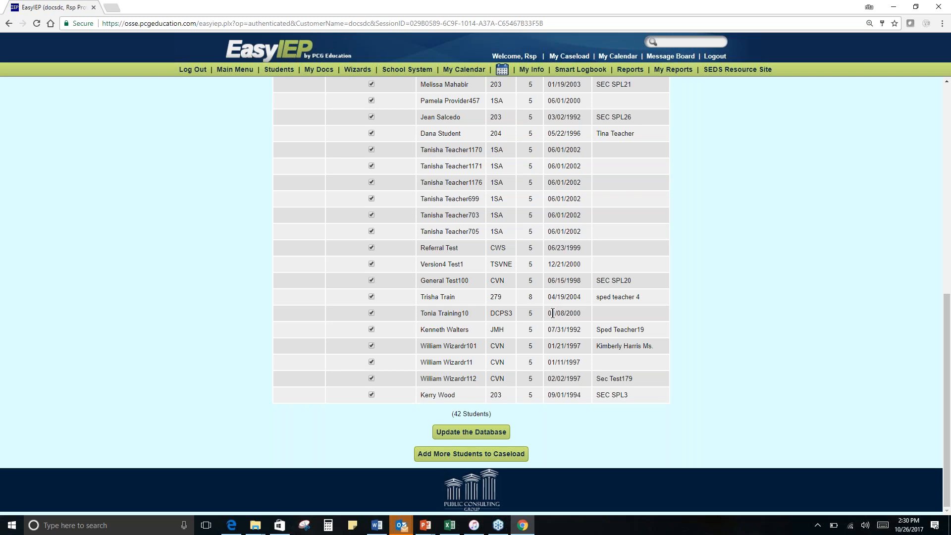
scroll(671, 355, up, 3)
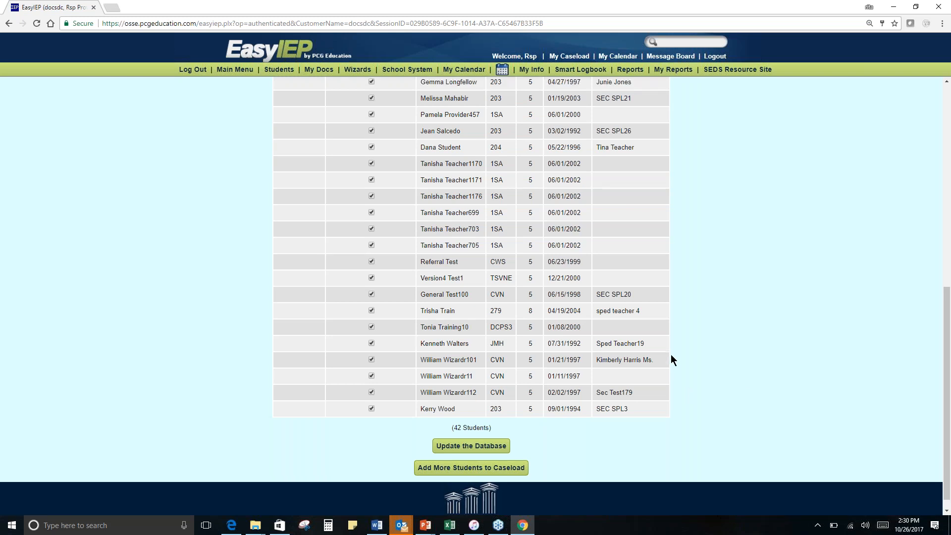
scroll(671, 356, up, 6)
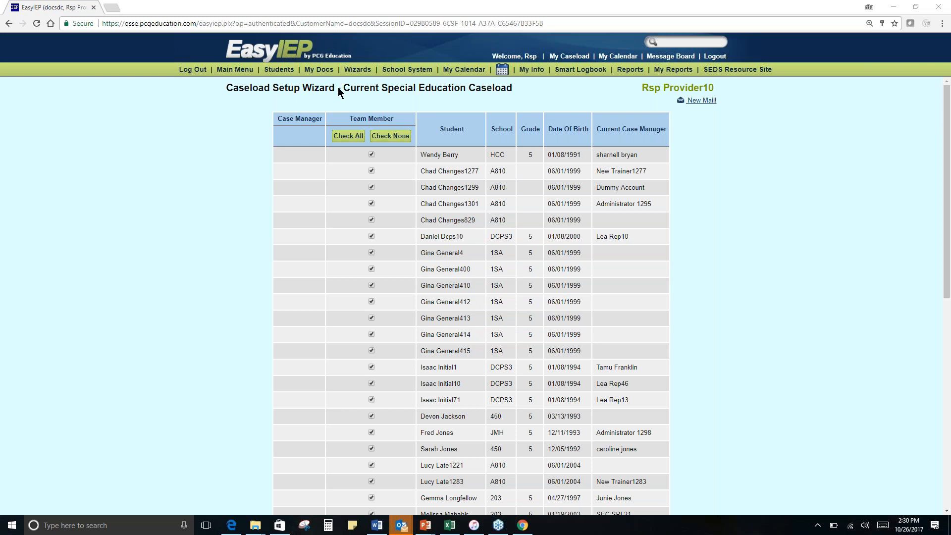
- In the Speech-Language Pathology Logging Wizard, select only the first student's 06/21/2017 - 06/20/2018 service and continue to the log entry
click(369, 73)
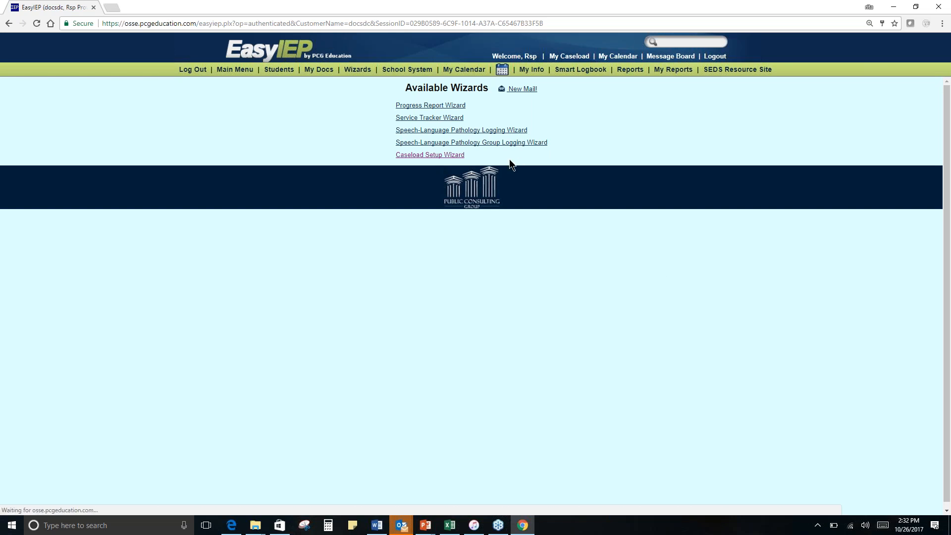
click(502, 132)
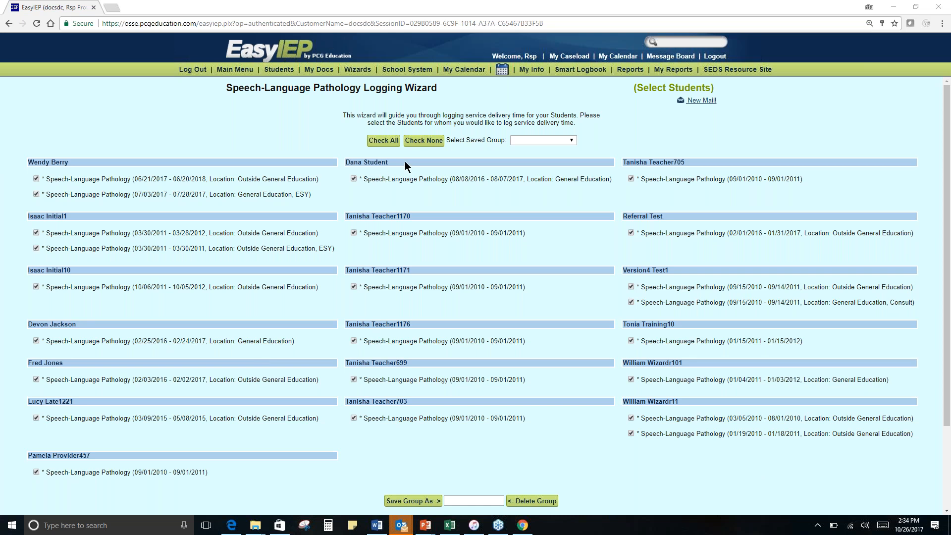
click(422, 142)
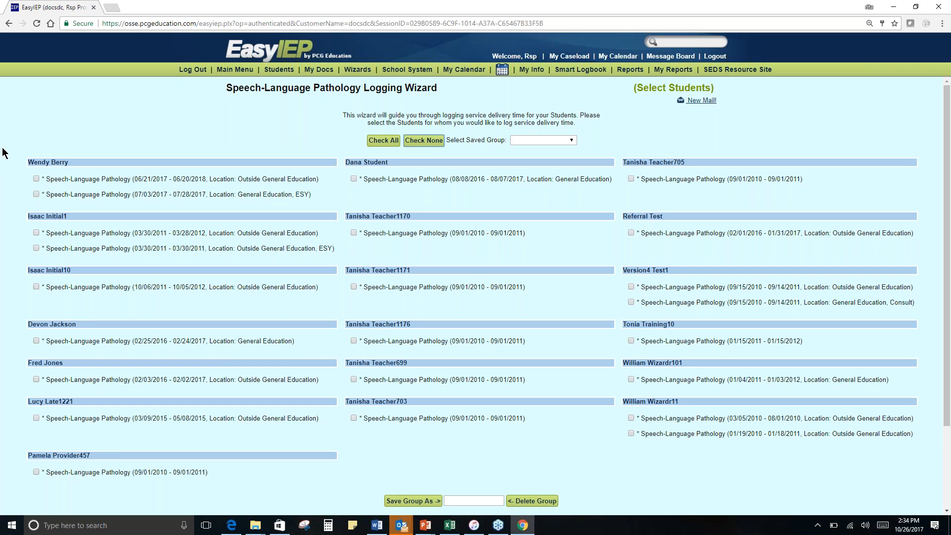
click(36, 178)
scroll(483, 265, down, 1)
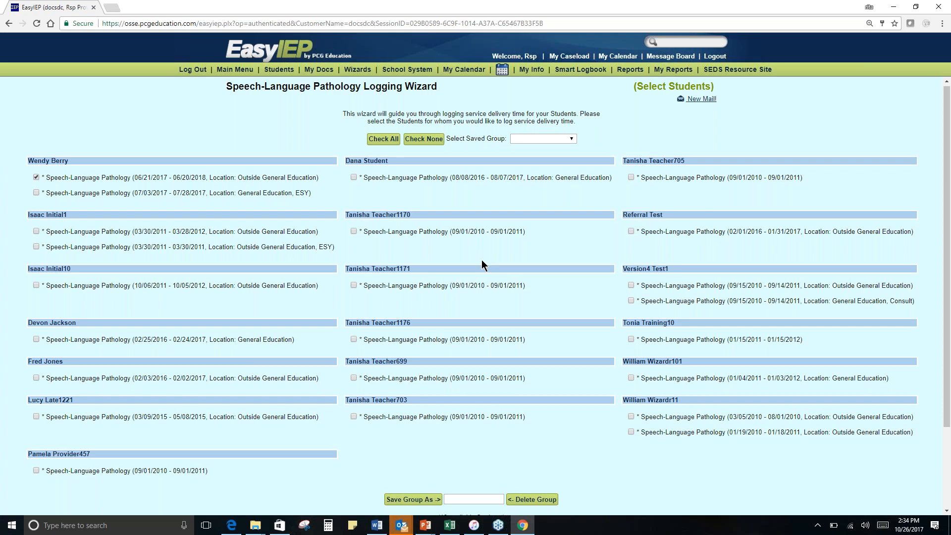
scroll(483, 265, down, 3)
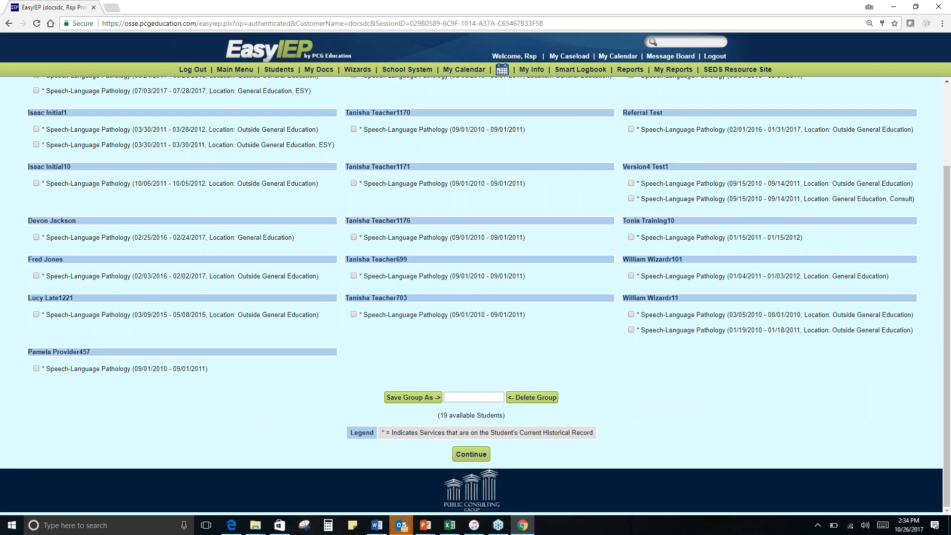
click(478, 458)
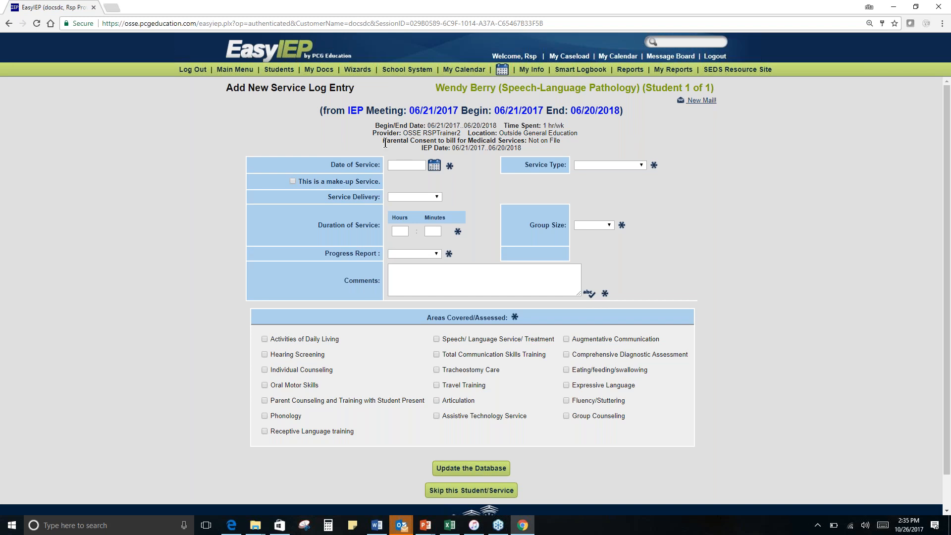
- Set the date of service to 10/26/2017 and mark it as a make-up service originally due on 10/25/2017
drag(384, 142, 566, 143)
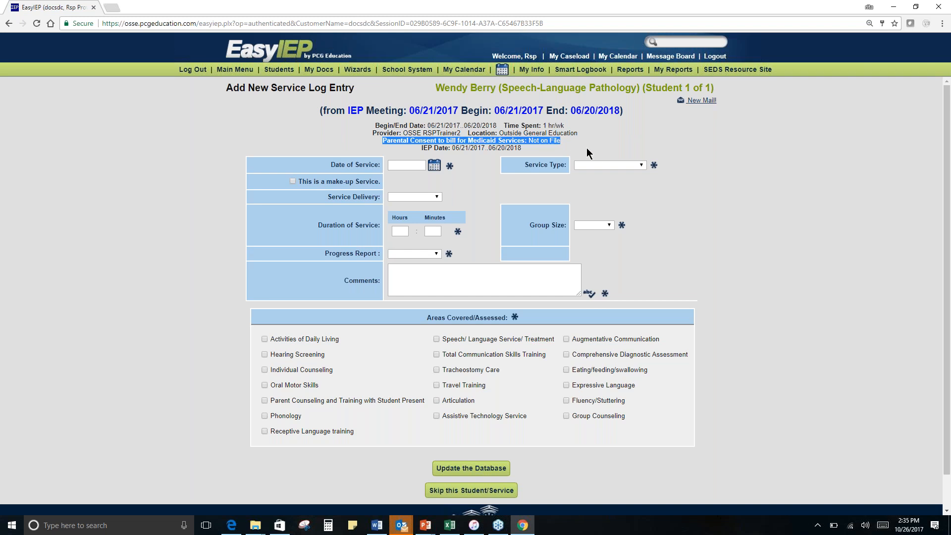
click(529, 150)
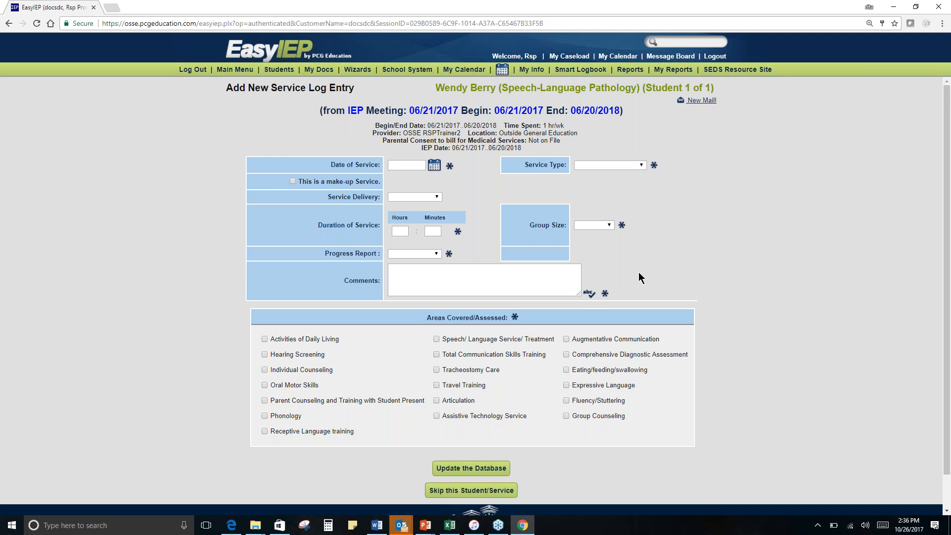
click(434, 166)
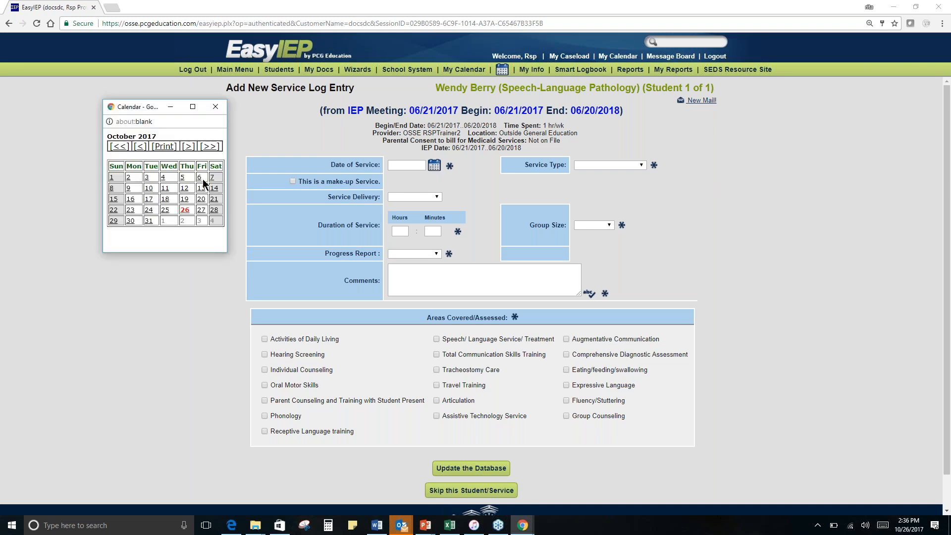
click(185, 210)
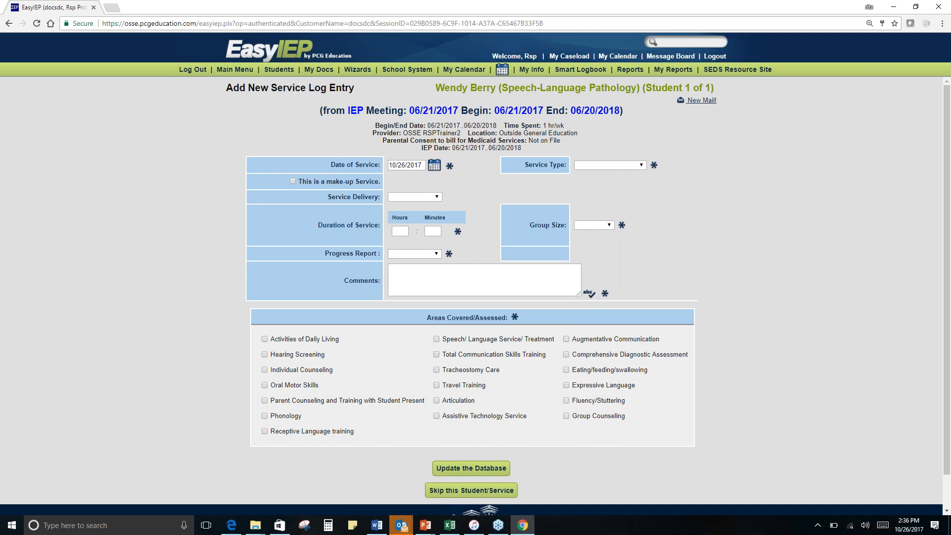
click(293, 181)
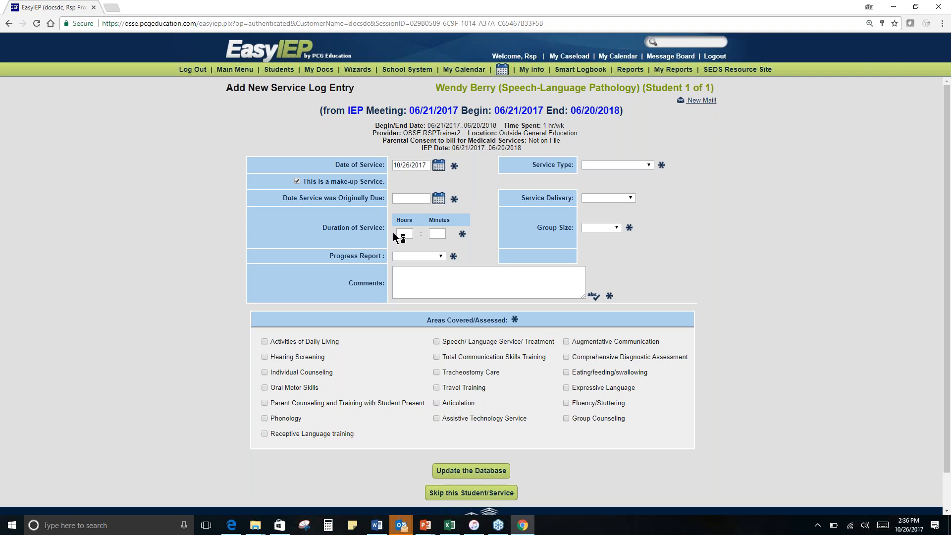
click(439, 198)
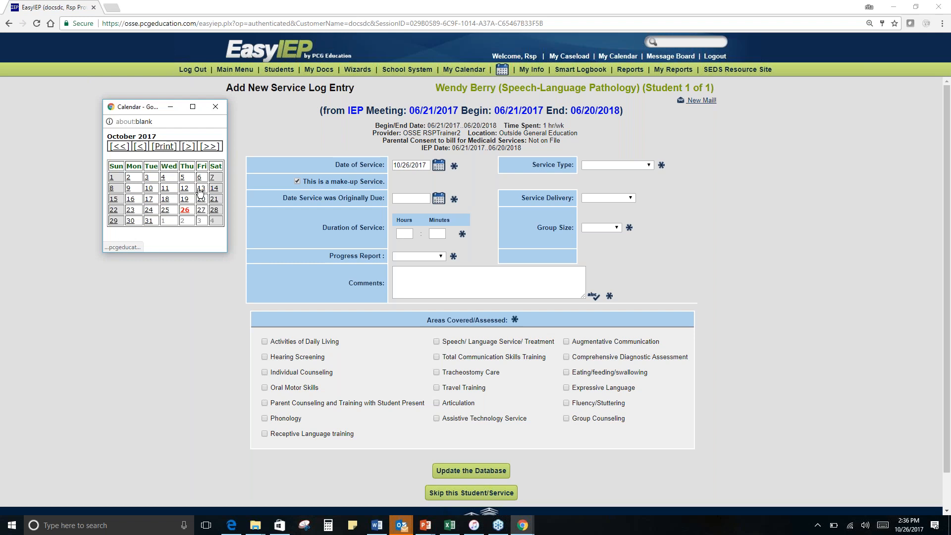
click(165, 210)
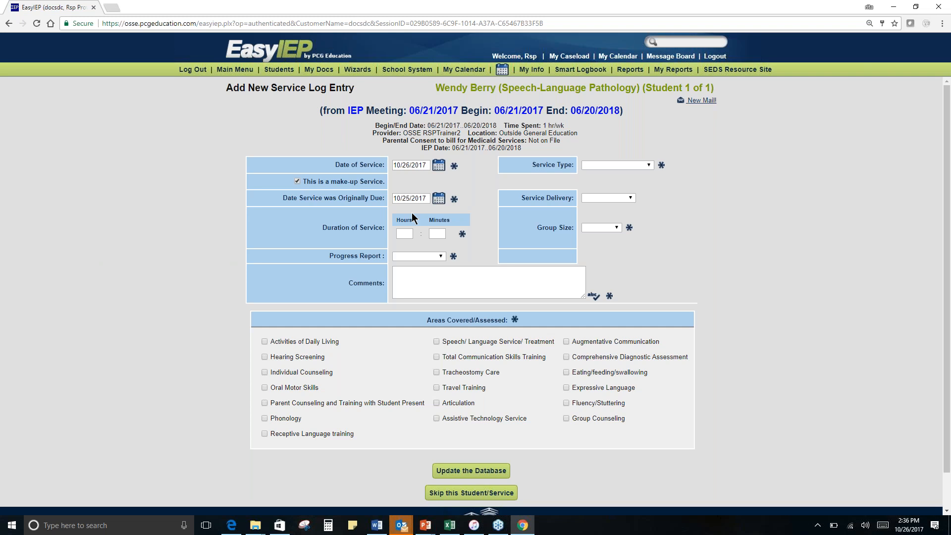
- Set the service duration to 60 minutes and the progress report to Maintaining
click(440, 232)
text(60)
click(472, 247)
click(441, 257)
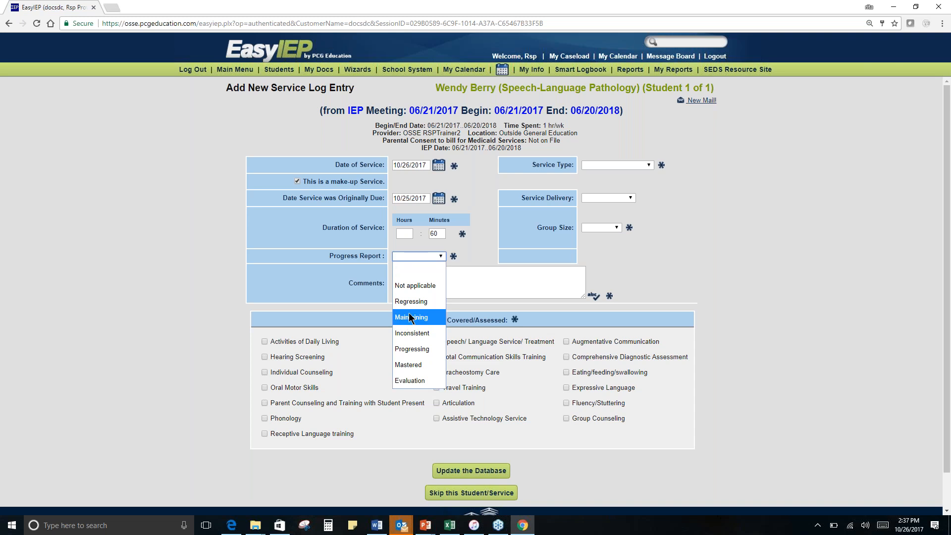
click(429, 319)
- Enter the comment "This is a make up service." and view the available service types
click(435, 279)
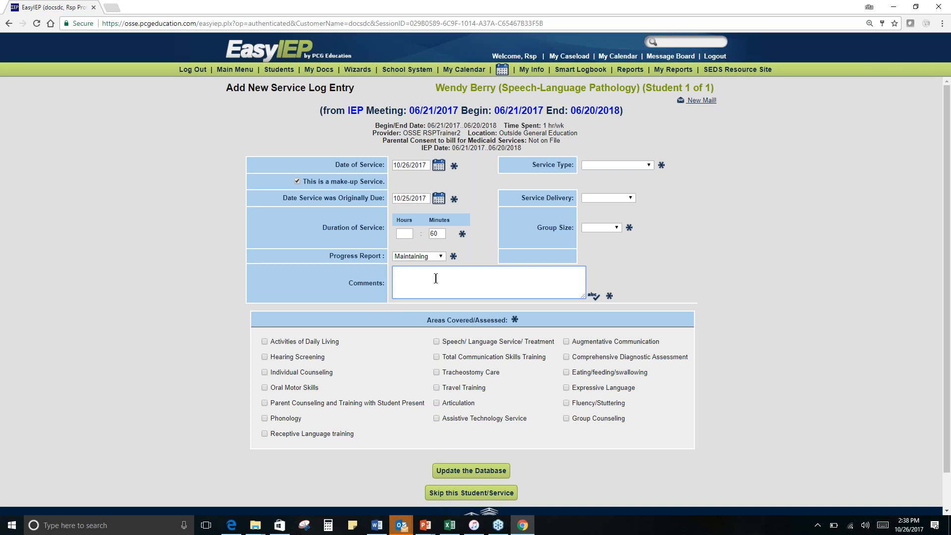
text(This is a make up service.)
click(635, 164)
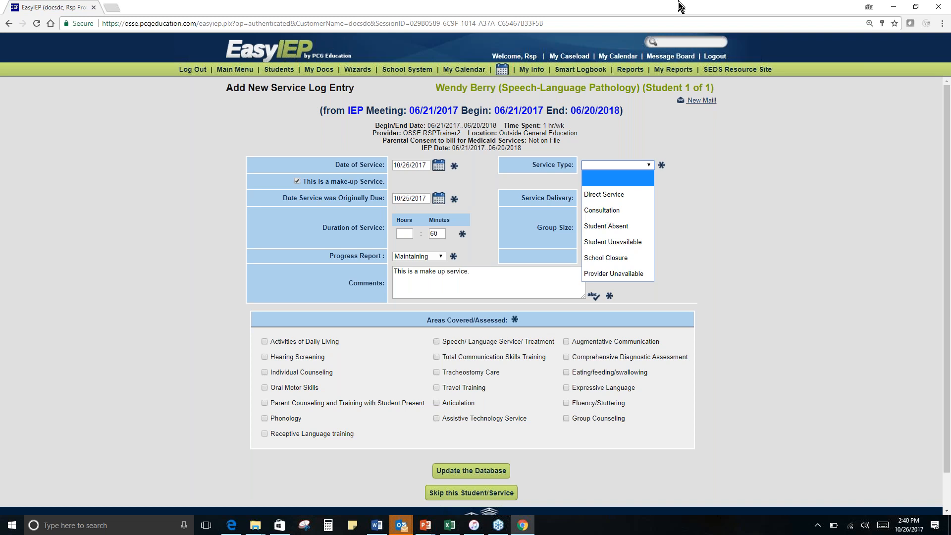
click(803, 34)
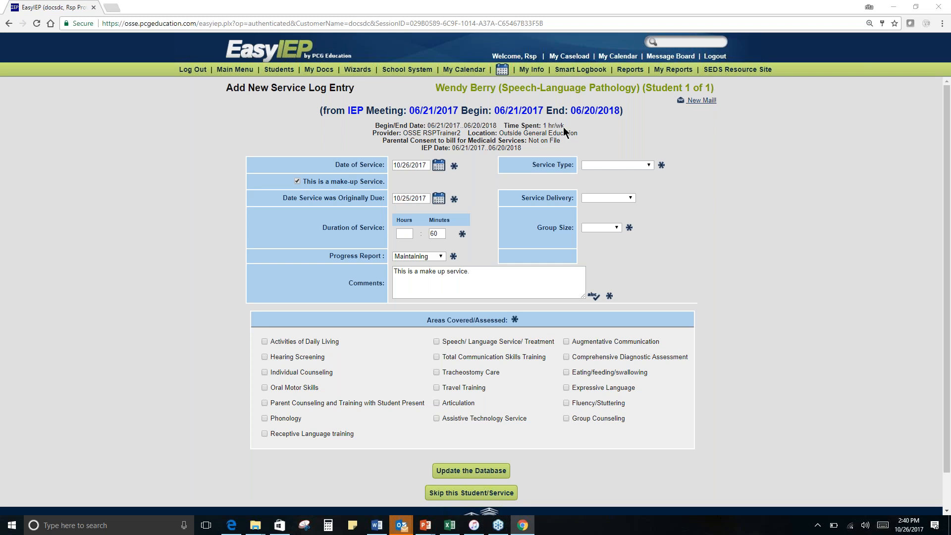
- In the Speech-Language Pathology Group Logging Wizard, load the saved Thrusday Group, continue to the group service log and view the group size options
click(358, 70)
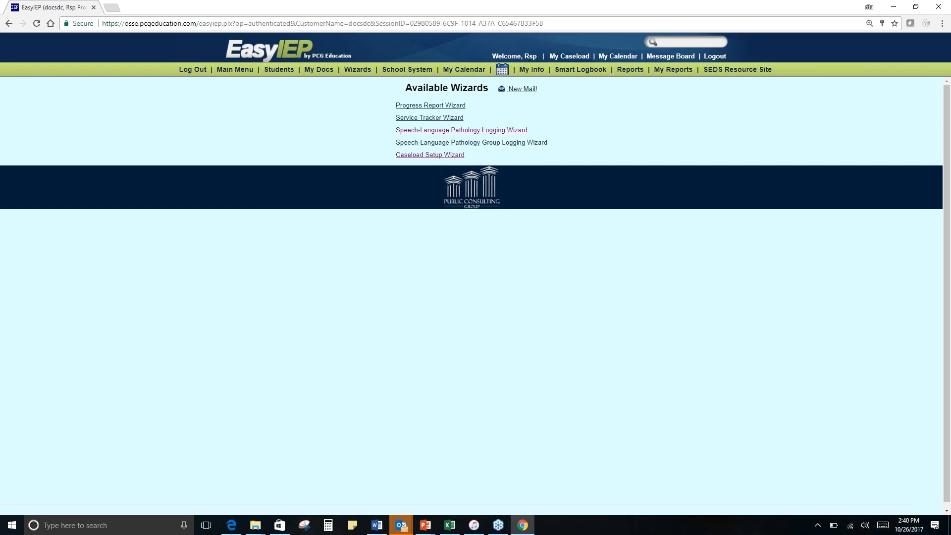
click(518, 143)
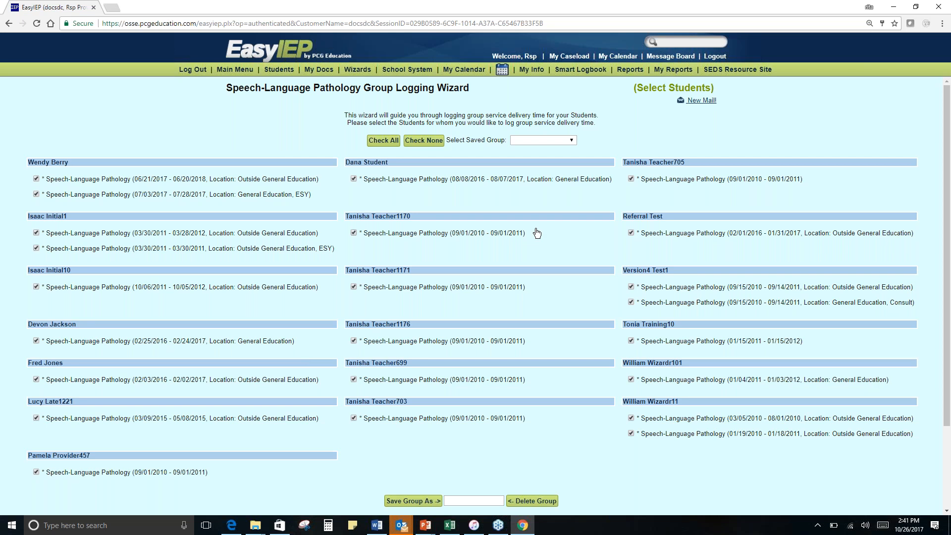
click(571, 142)
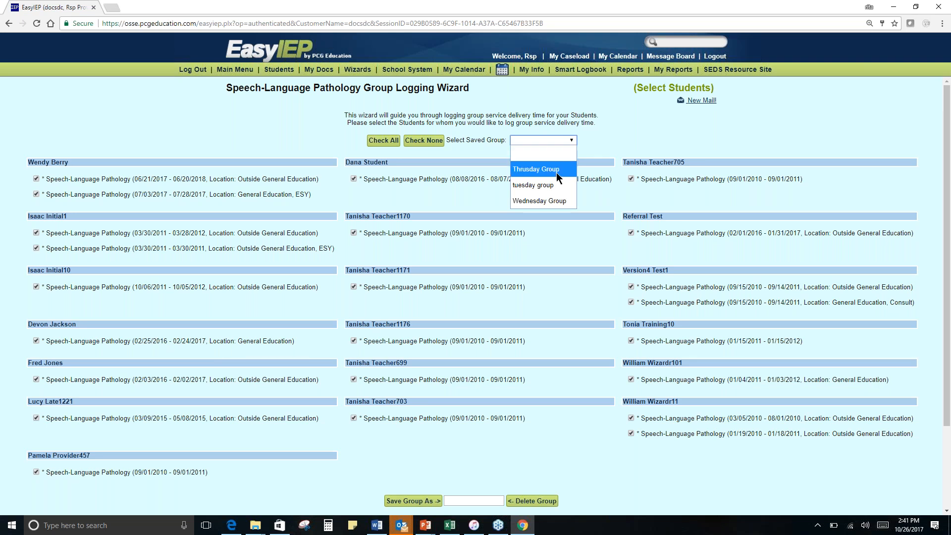
click(557, 171)
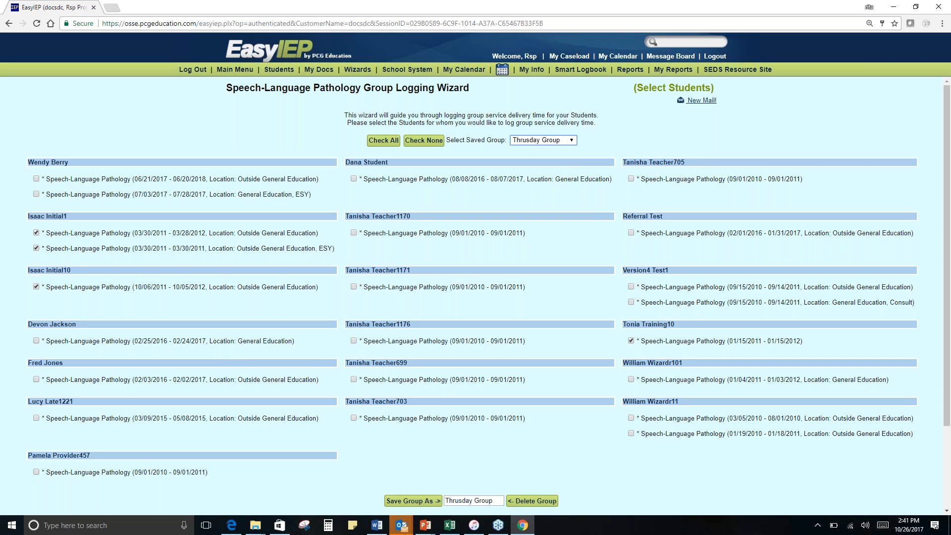
scroll(595, 363, down, 1)
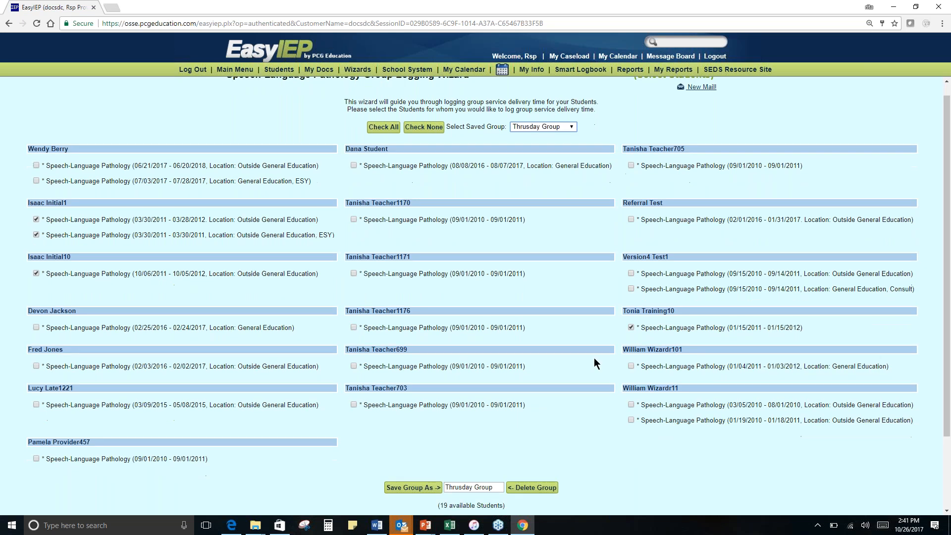
scroll(595, 364, down, 2)
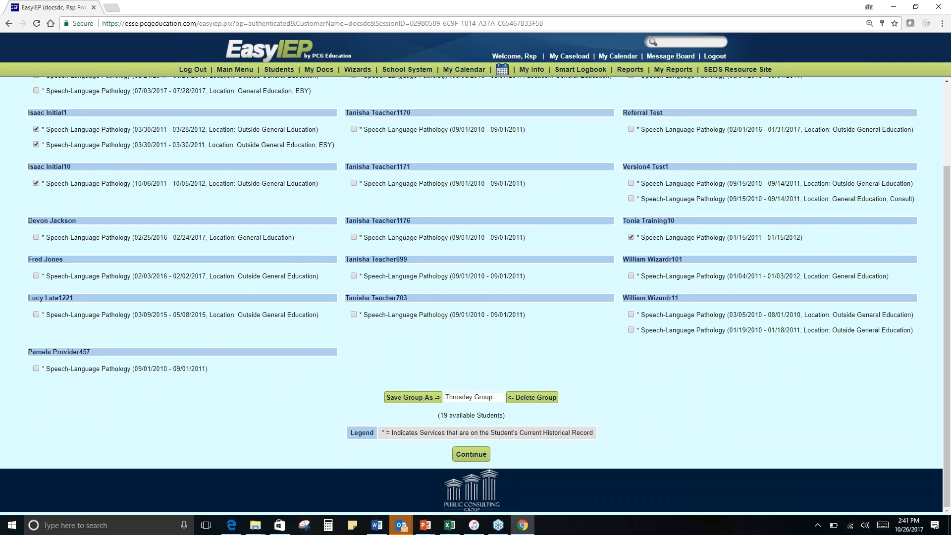
click(470, 455)
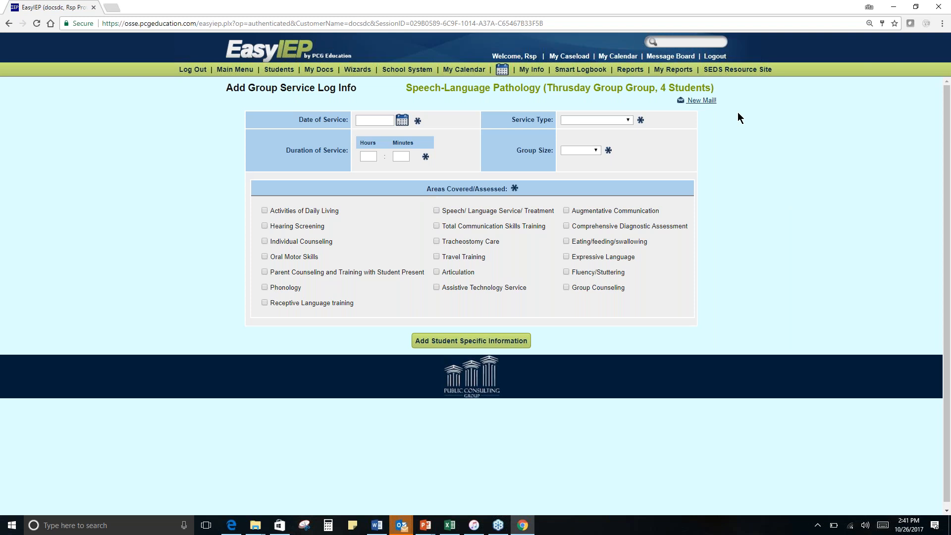
click(592, 150)
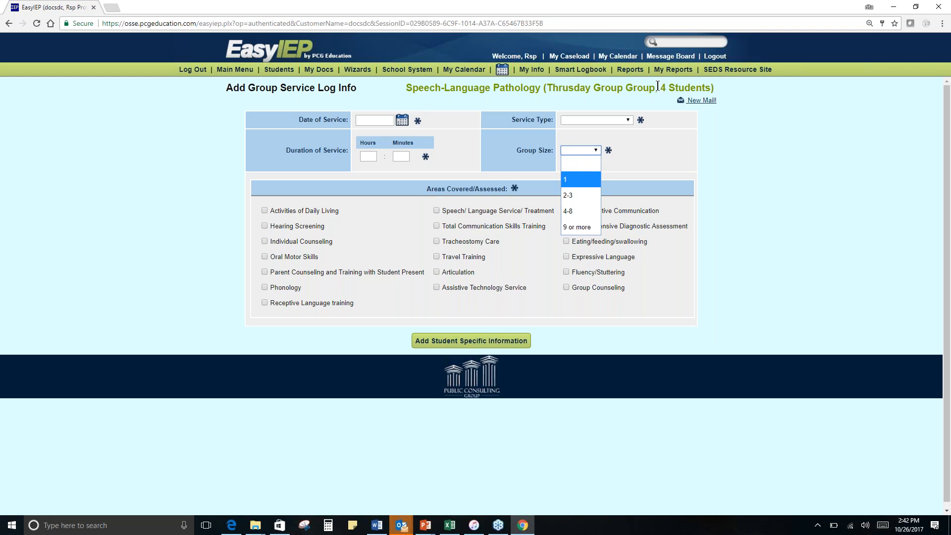
click(741, 202)
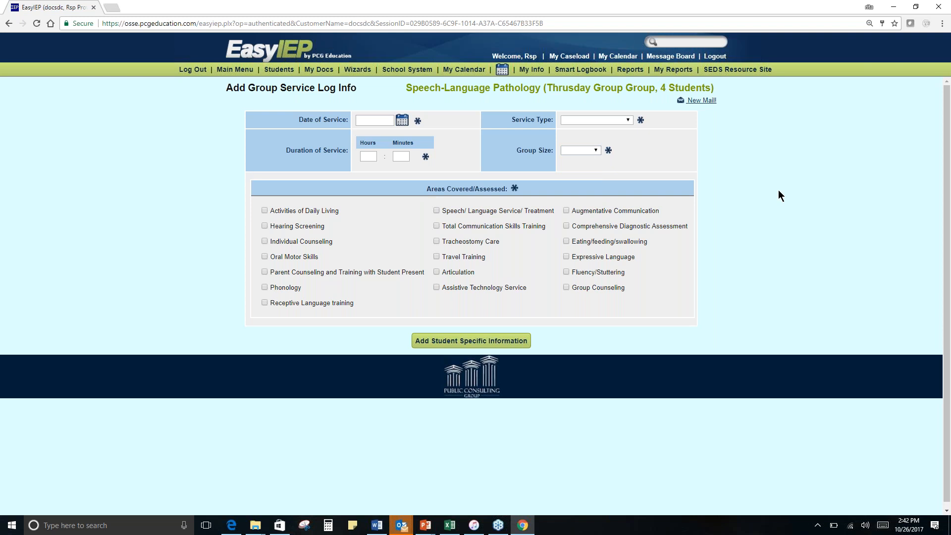
- In the Speech-Language Pathology Group Logging Wizard, clear all selections, select only the first student's 06/21/2017 - 06/20/2018 service and try to continue
click(357, 69)
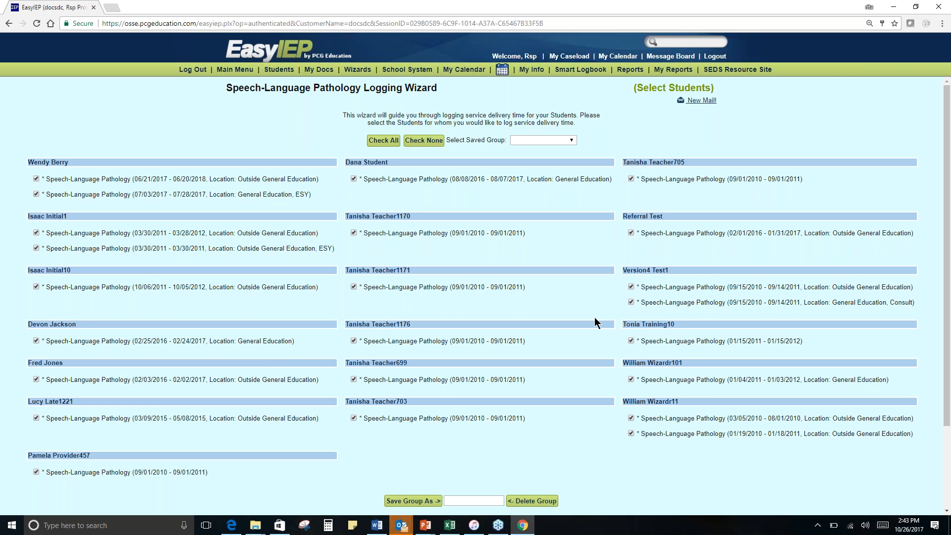
click(428, 142)
click(368, 70)
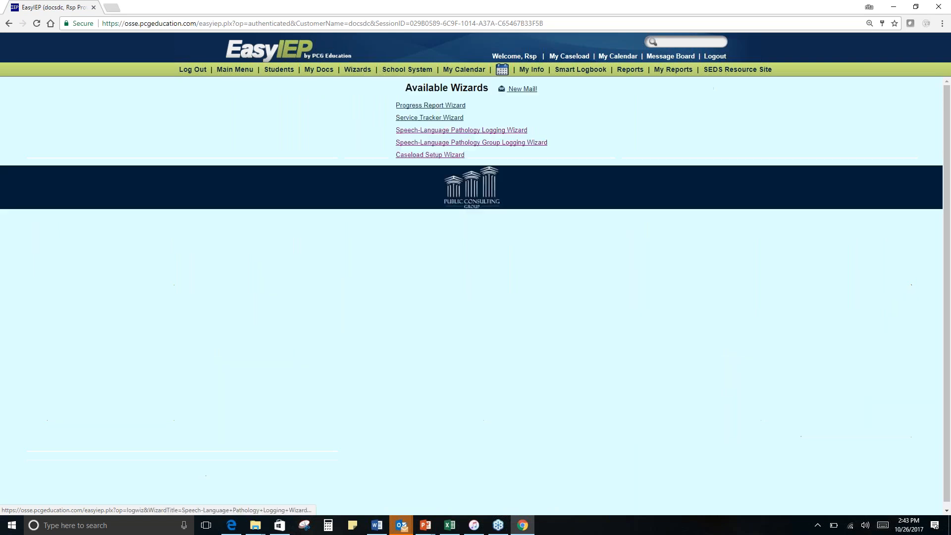
click(493, 143)
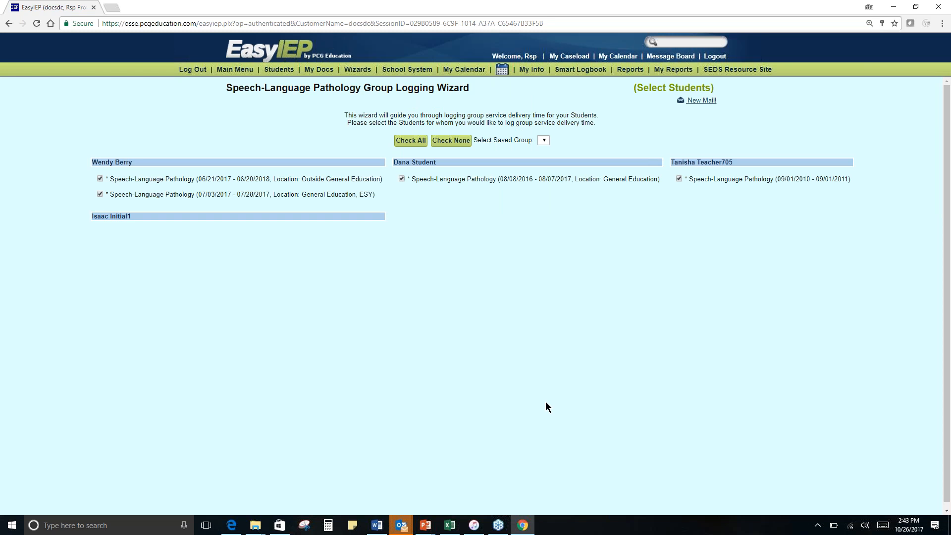
click(424, 141)
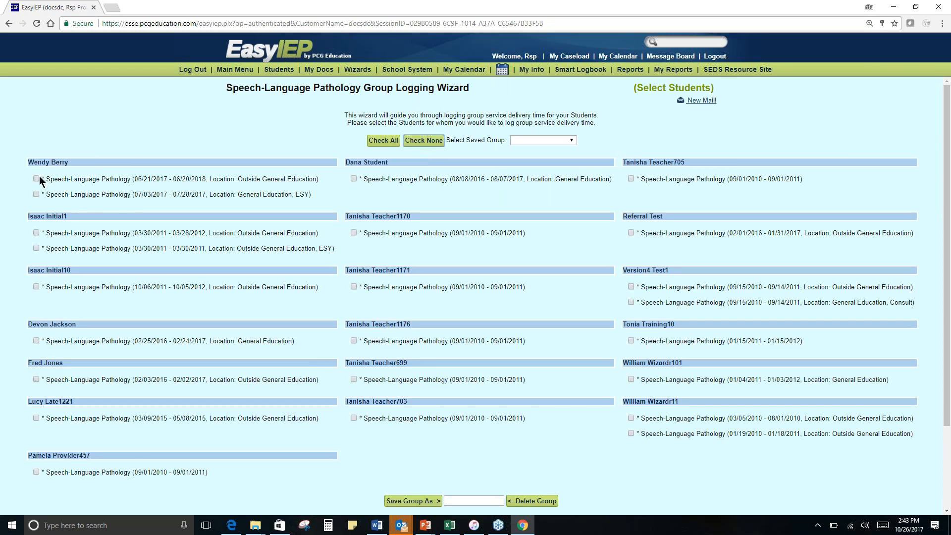
click(36, 178)
scroll(475, 309, down, 1)
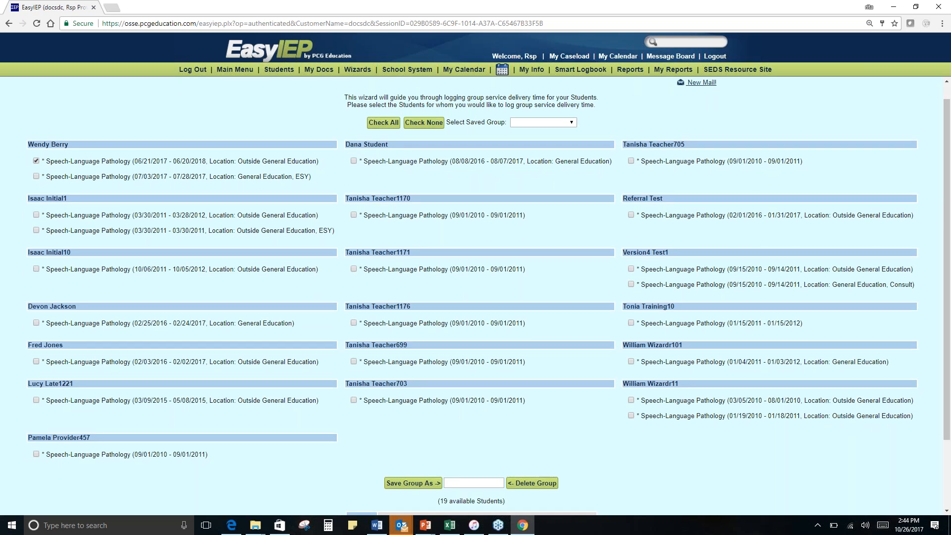
scroll(610, 436, down, 3)
click(610, 436)
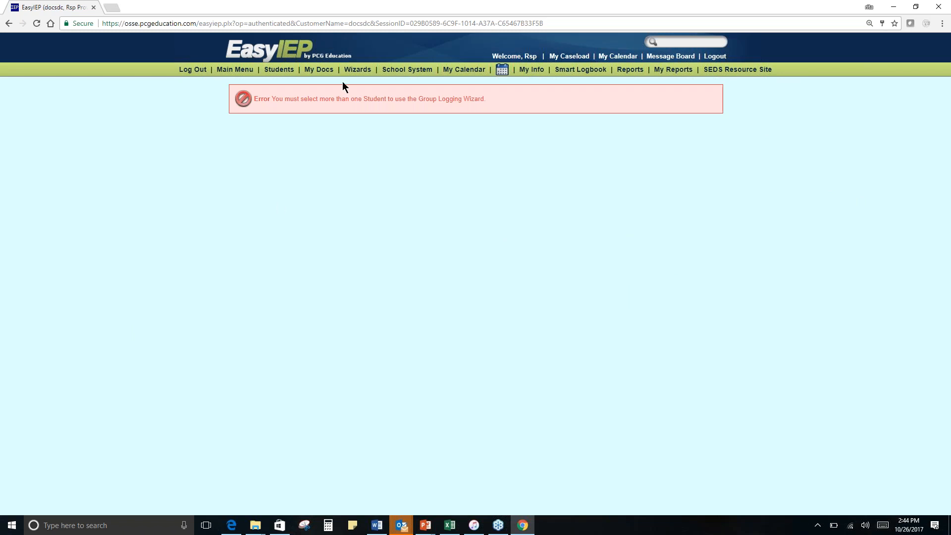
- Open the individual Speech-Language Pathology Logging Wizard and continue with all students selected to the first student's new service log entry
click(367, 74)
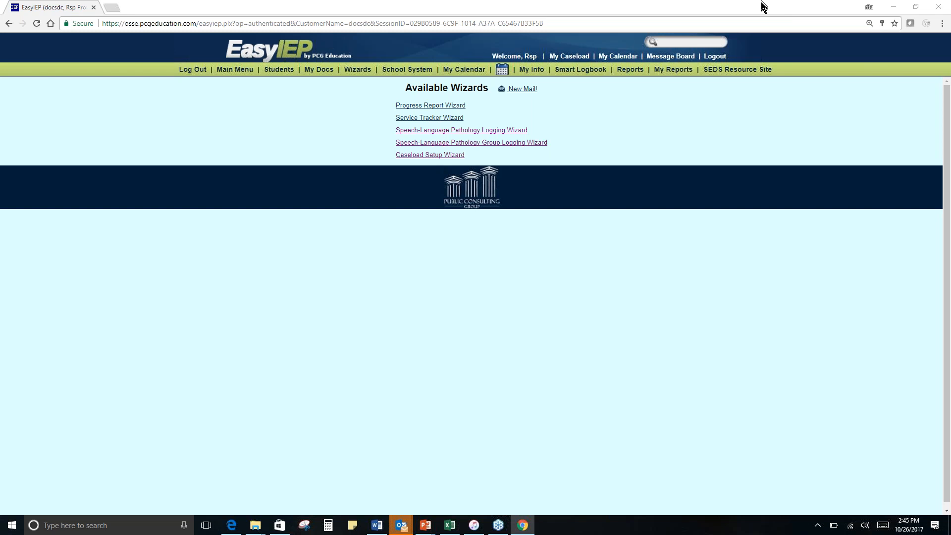
click(494, 134)
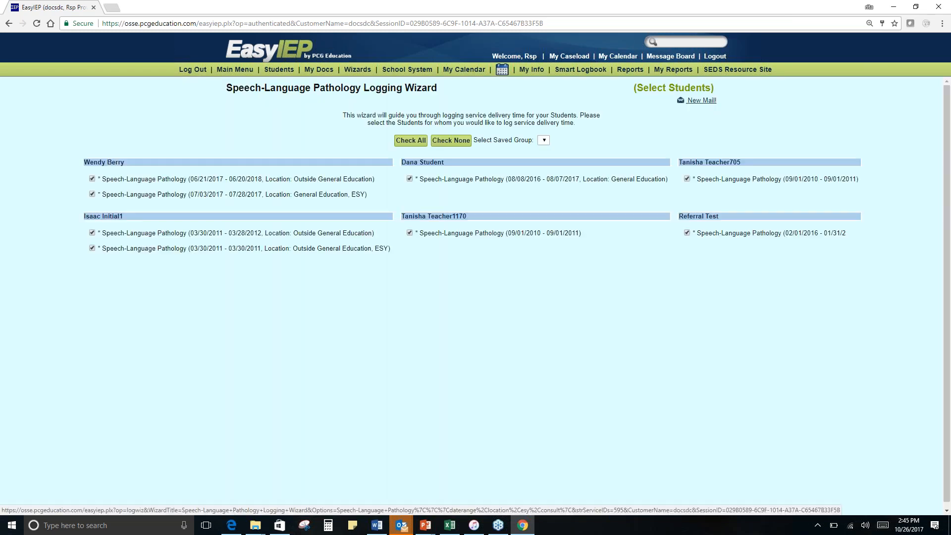
scroll(571, 347, down, 1)
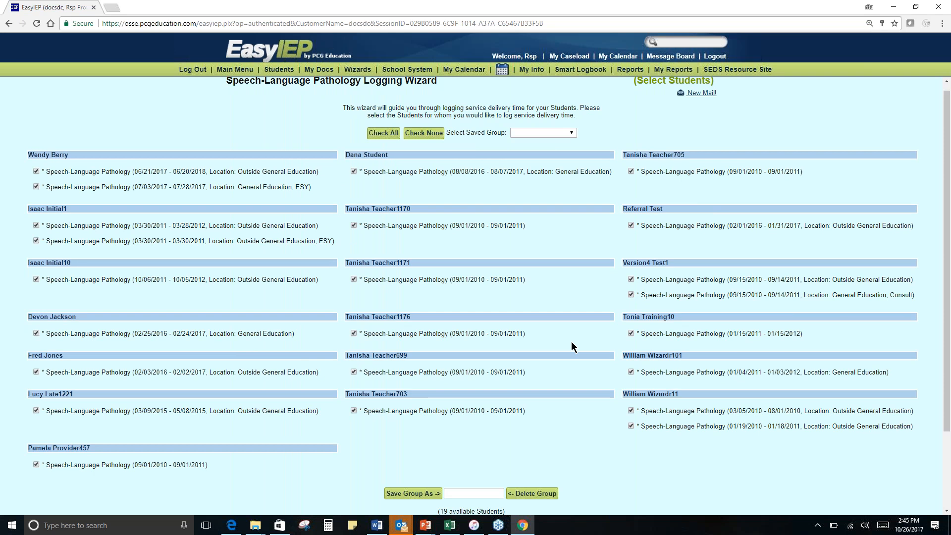
scroll(571, 342, down, 2)
click(472, 455)
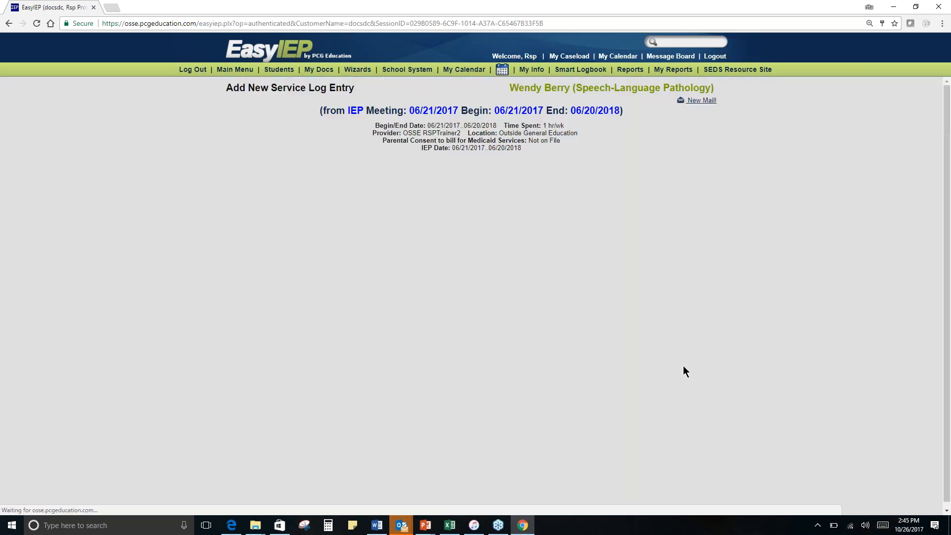
- Review the blank service log entry form for the first student and view its group size options
scroll(601, 317, down, 1)
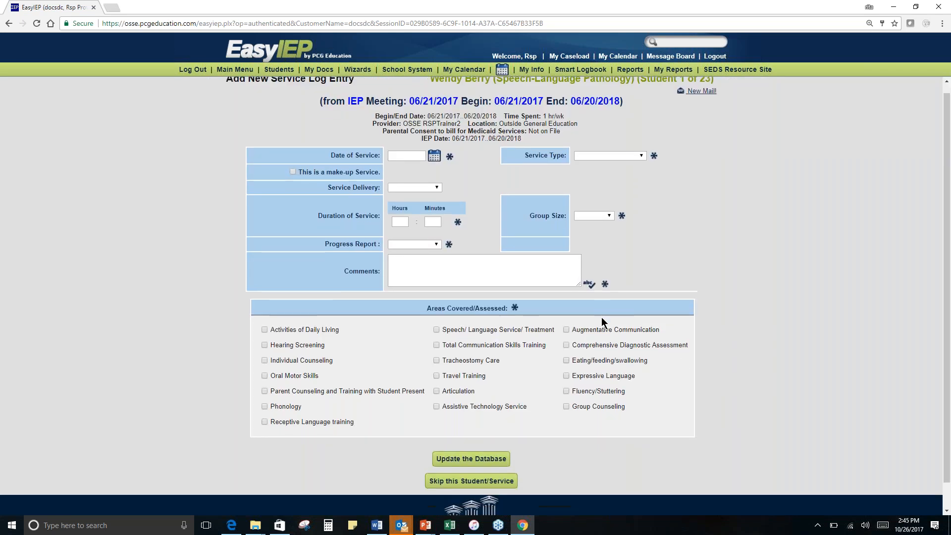
scroll(602, 318, down, 1)
click(488, 246)
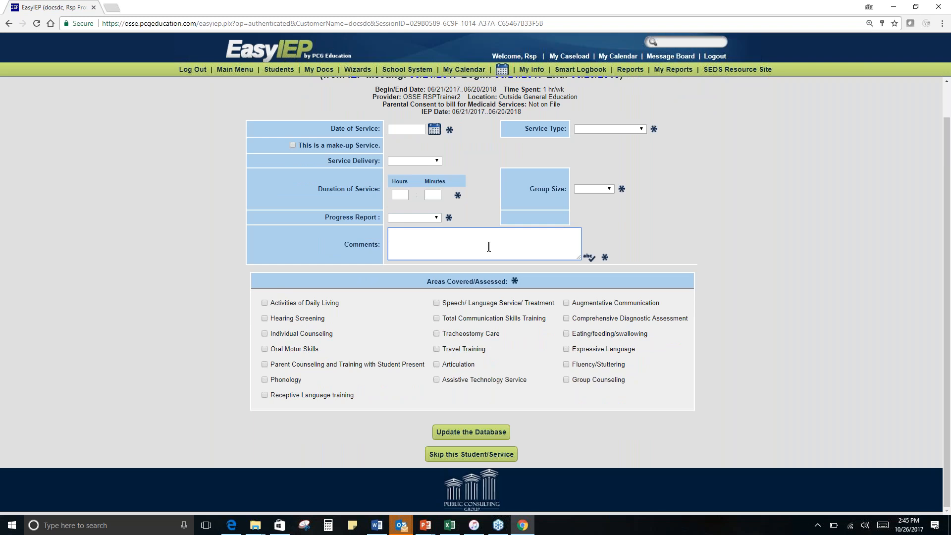
click(598, 188)
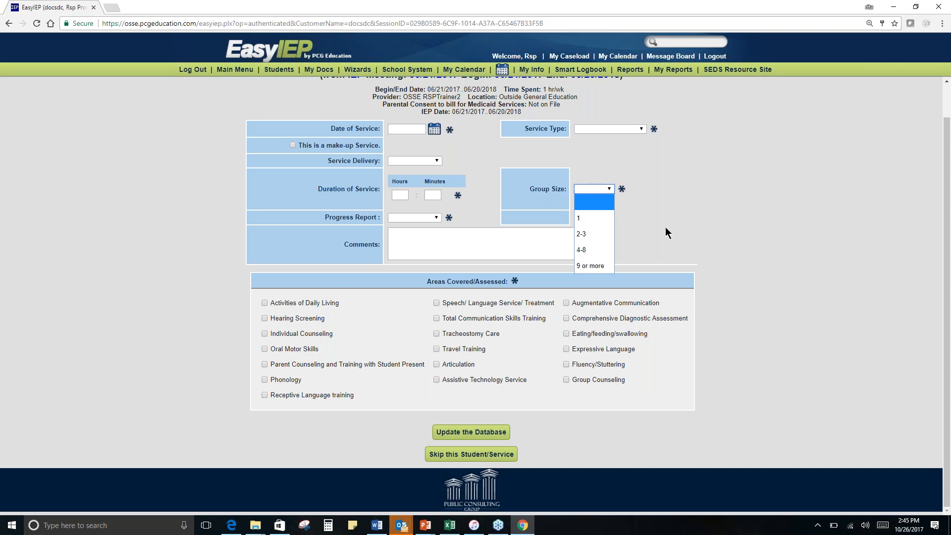
scroll(763, 319, up, 1)
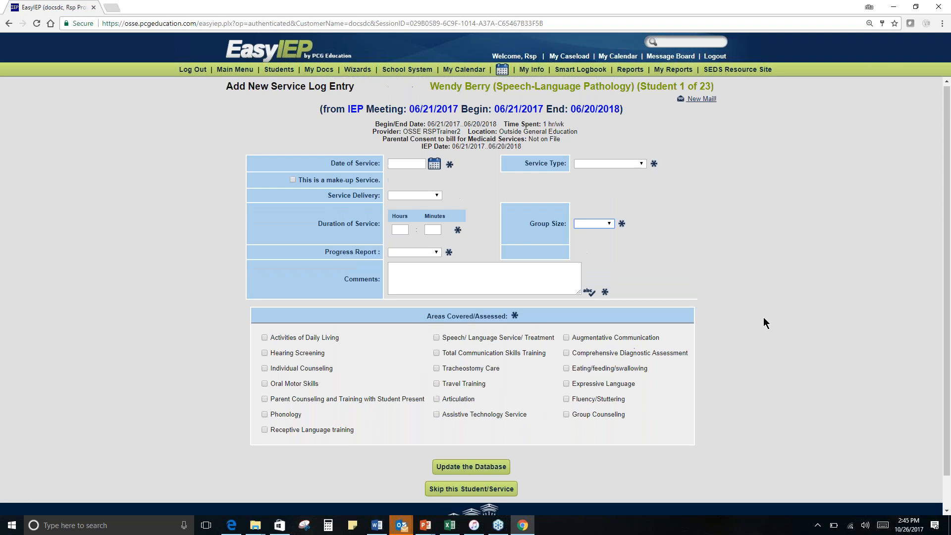
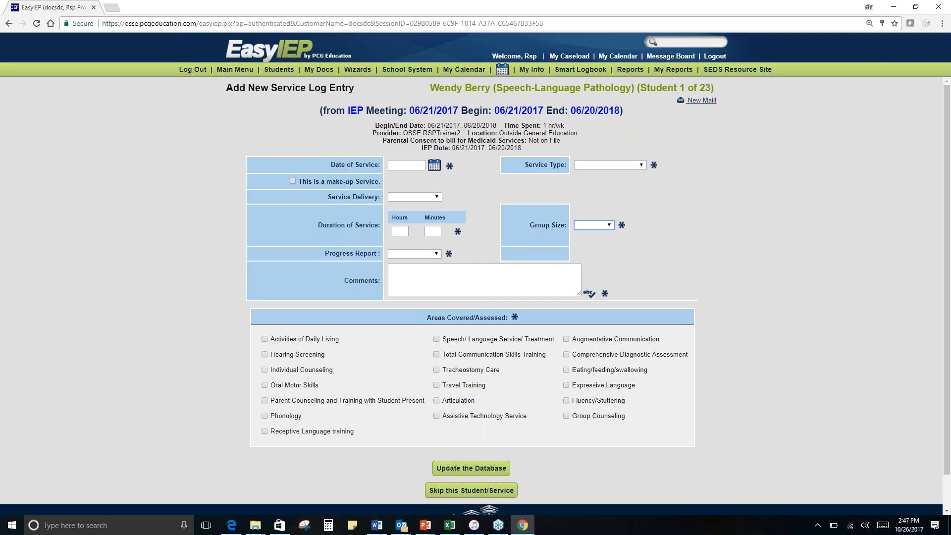
- In the service log entry, set the date to 10/26/2017, delivery to Delivered, duration to 60 minutes and progress report to Maintaining
click(434, 166)
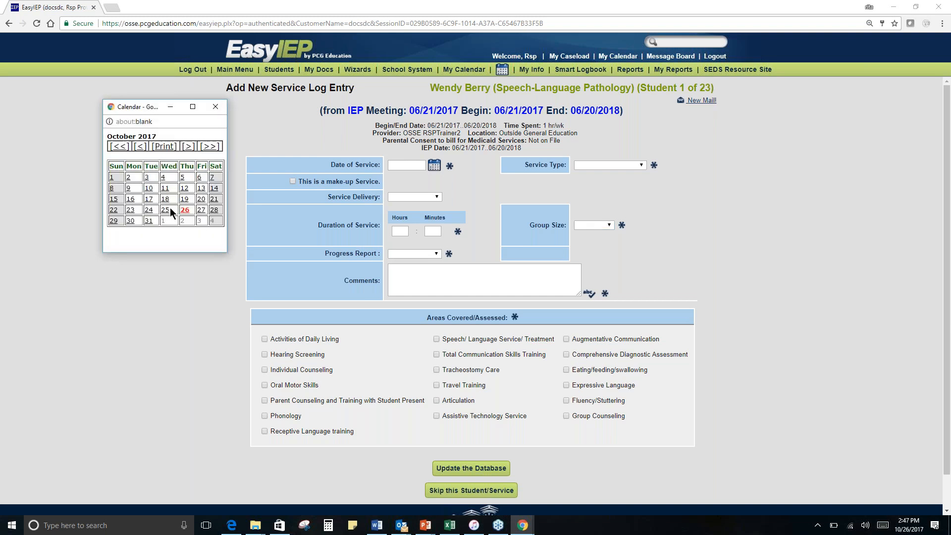
click(185, 211)
click(401, 197)
click(418, 241)
click(434, 231)
text(60)
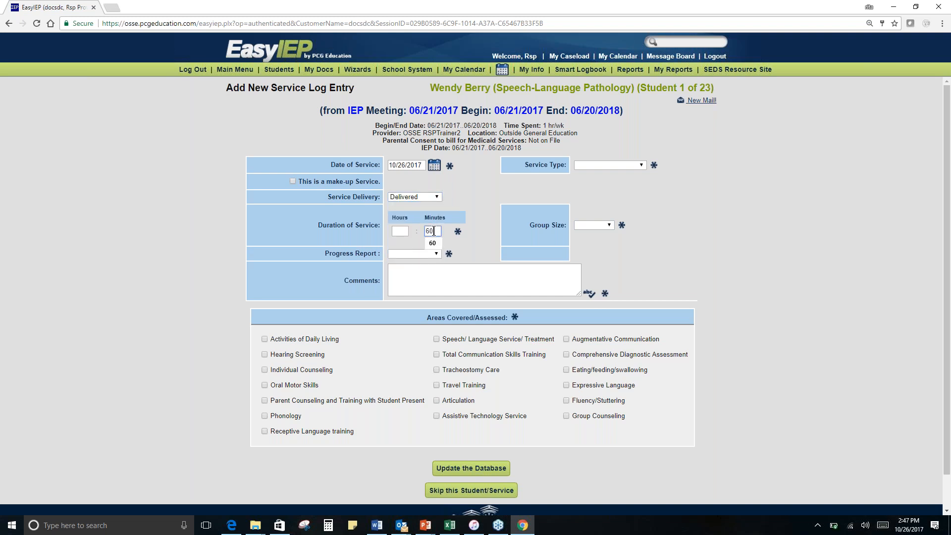
click(421, 254)
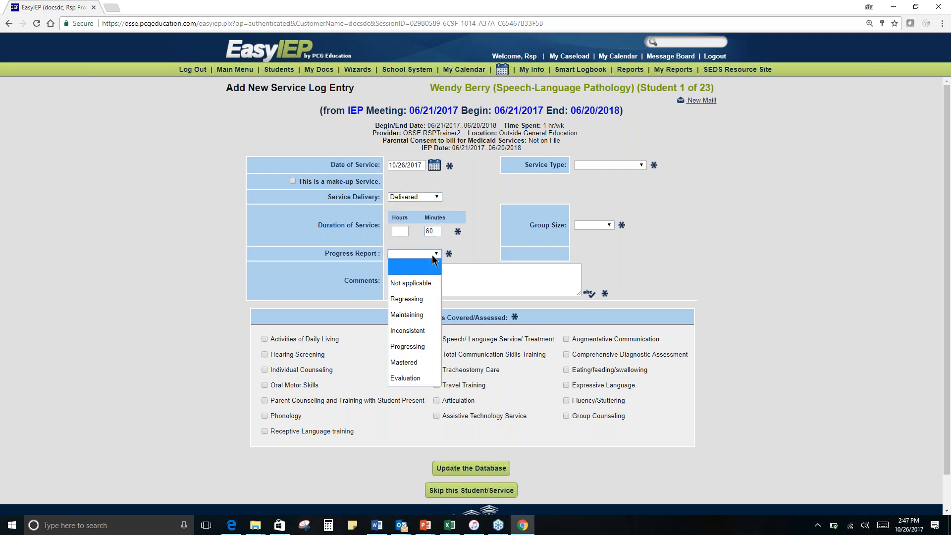
click(427, 320)
- Enter the comment "Student attended this sessions and is maintaining." in the service log entry
click(474, 277)
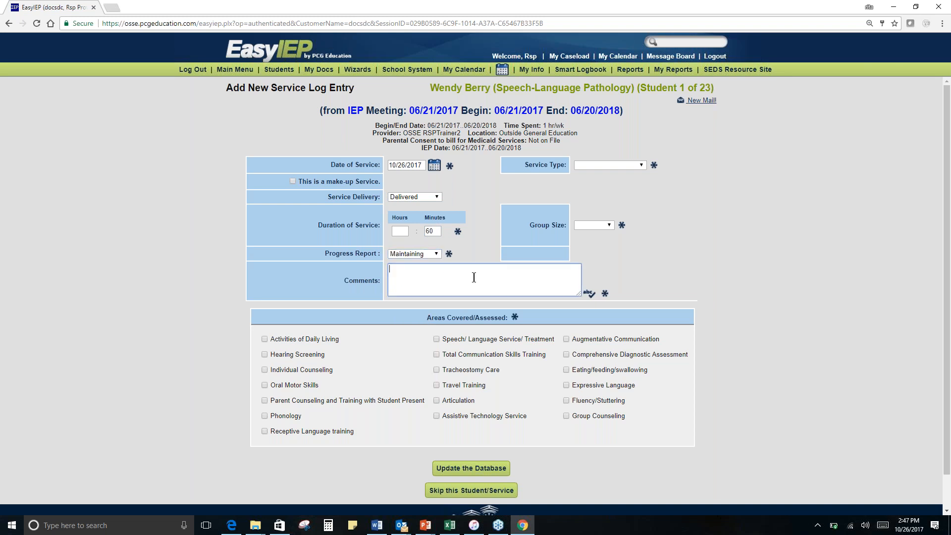
text(Student attended this sessions and is maintaining.)
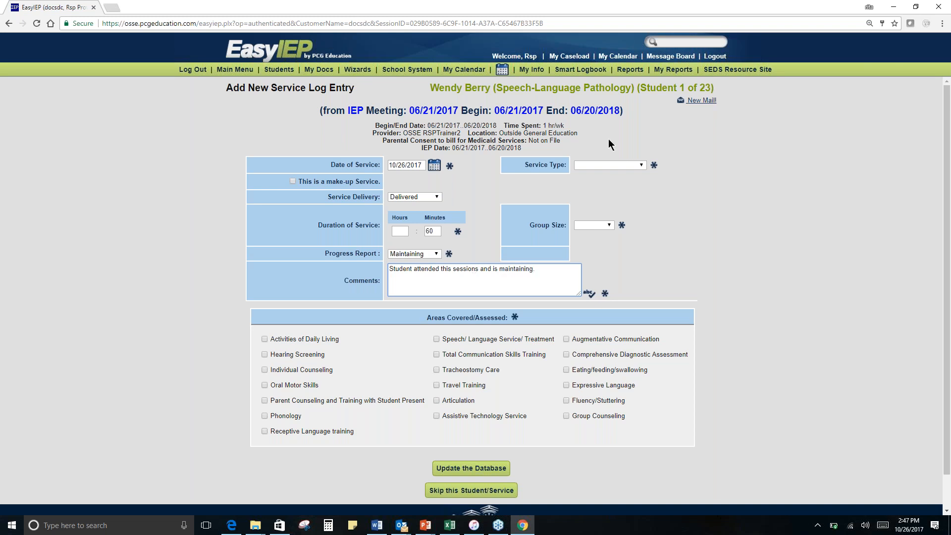
- Set the service type to Direct Service and group size to 1, and mark Hearing Screening and Individual Counseling as areas covered
click(614, 165)
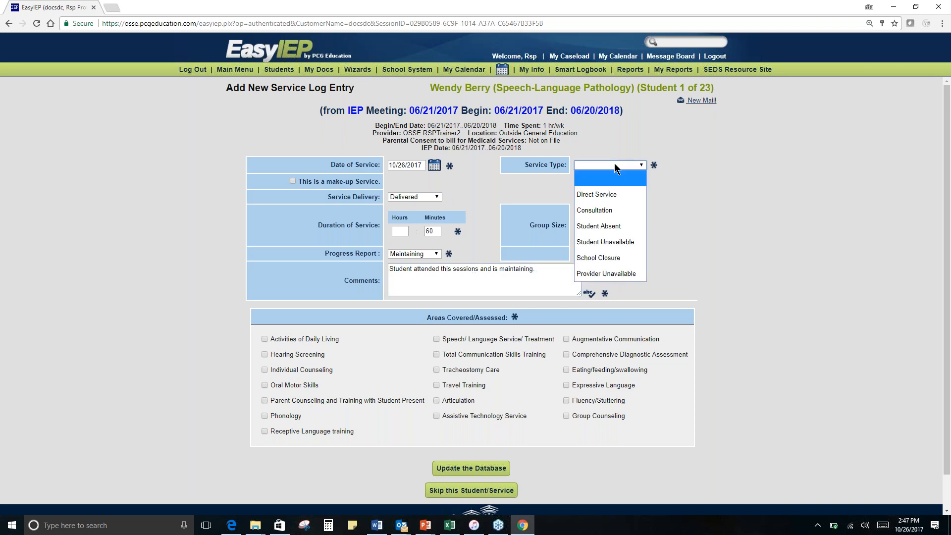
click(617, 194)
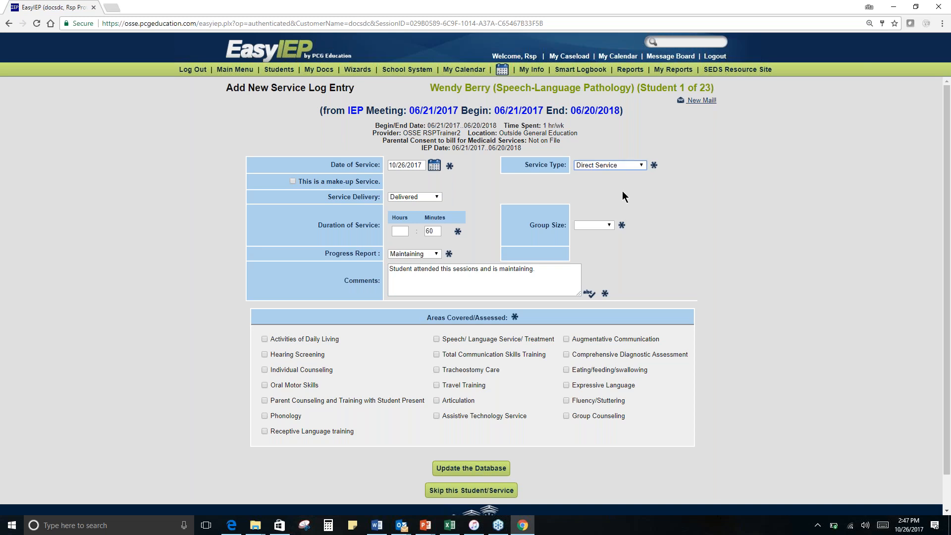
click(608, 225)
click(600, 255)
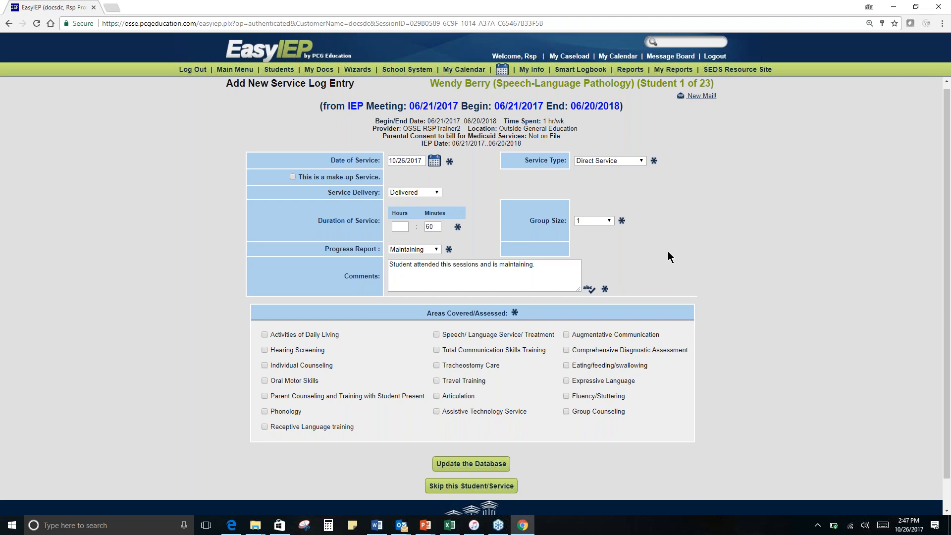
scroll(667, 252, down, 1)
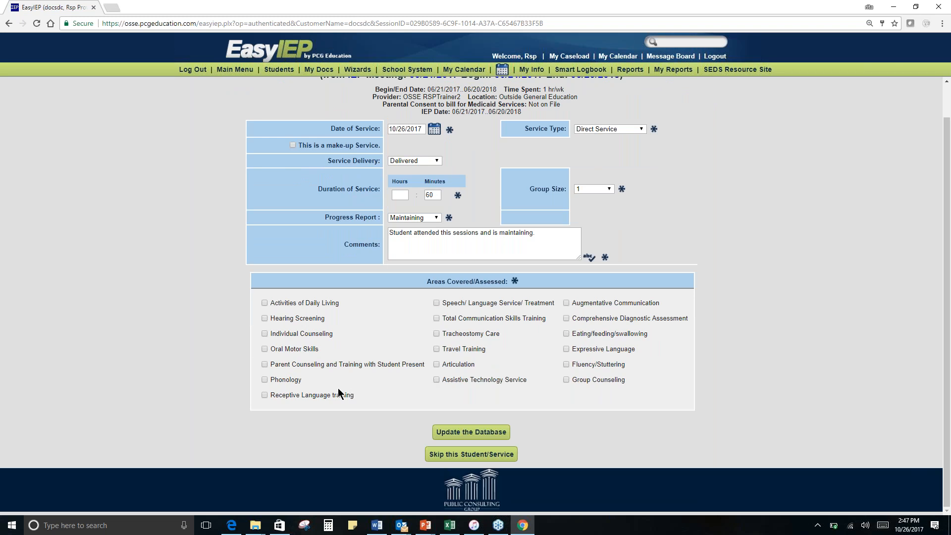
click(264, 318)
click(264, 333)
- Append "Please provide more detail for the comment section. Specific tasks" to the comments and submit the log entry
click(568, 236)
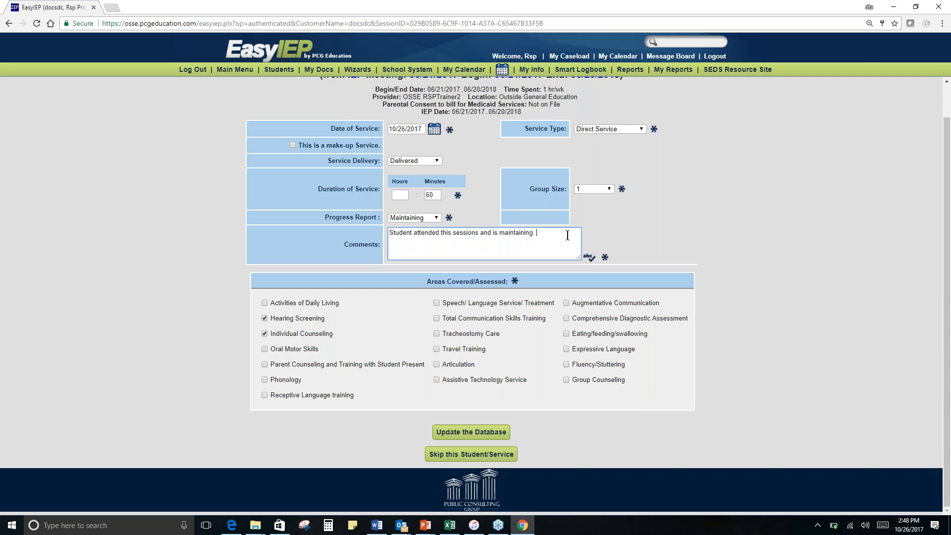
text(Please provide more detail for)
text(the comment section.)
text(Sp)
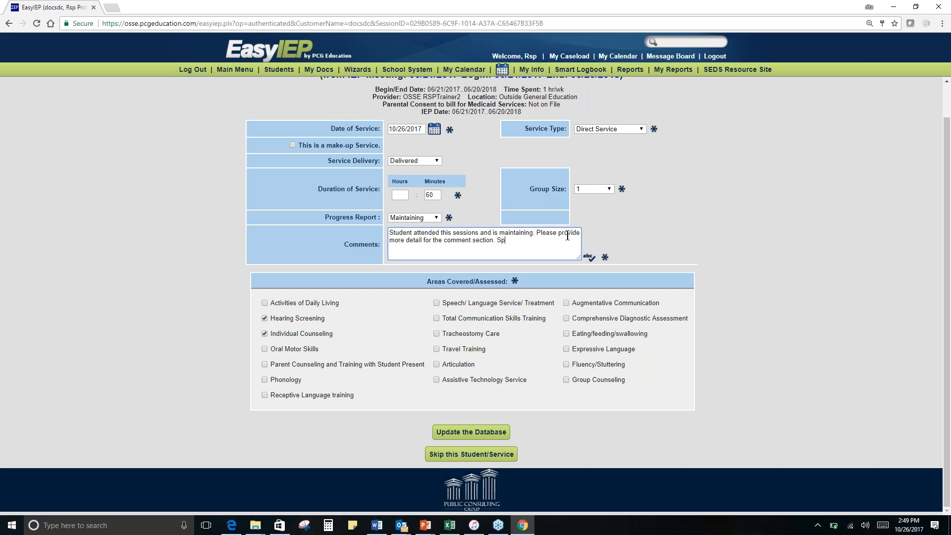
text(ecific tasks)
click(470, 432)
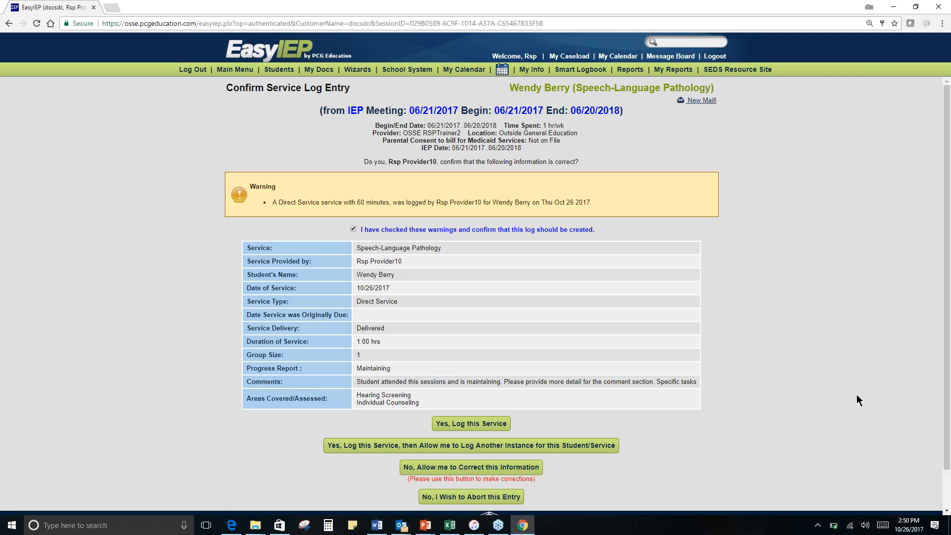
- Return the log entry for correction, change its duration to 45 minutes with the hours blank, and resubmit it
scroll(736, 432, down, 1)
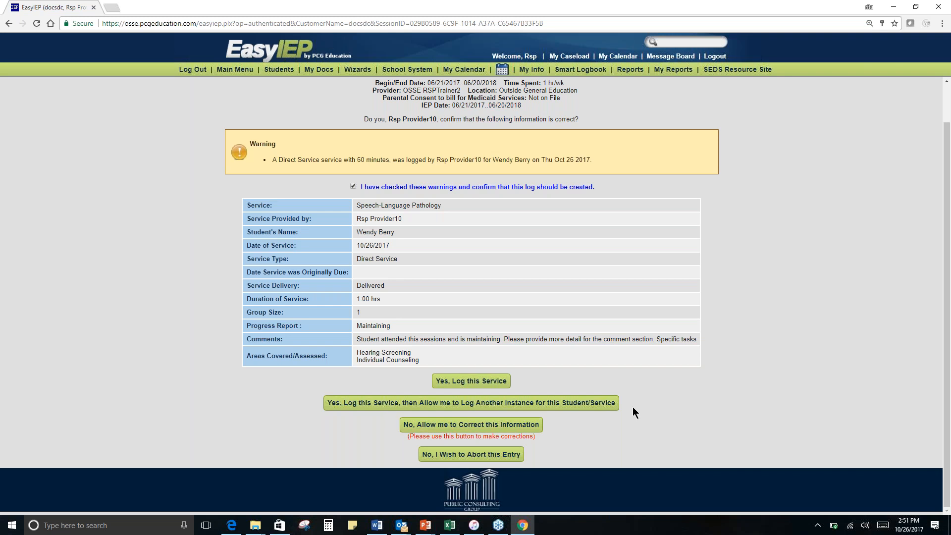
click(471, 425)
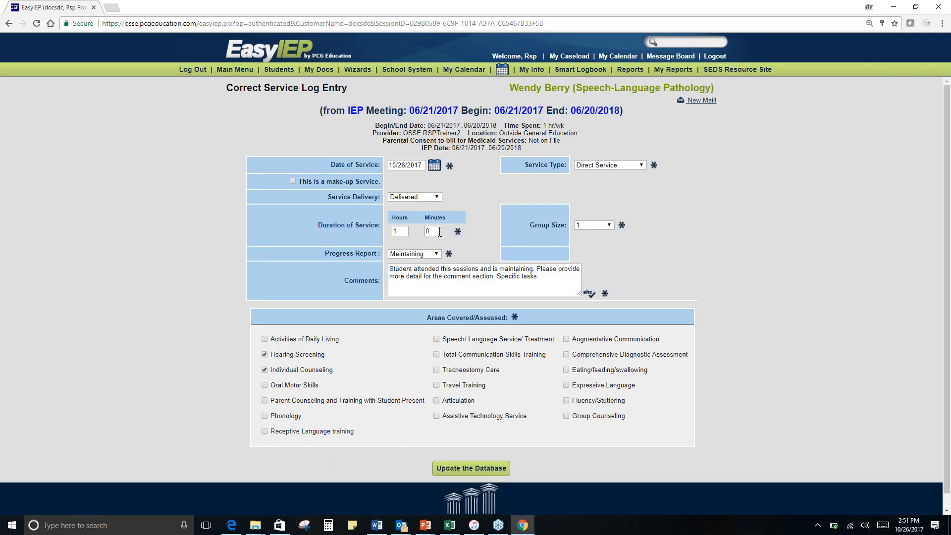
click(396, 229)
text(1)
key(BackSpace)
click(438, 232)
key(BackSpace)
text(45)
scroll(650, 272, down, 1)
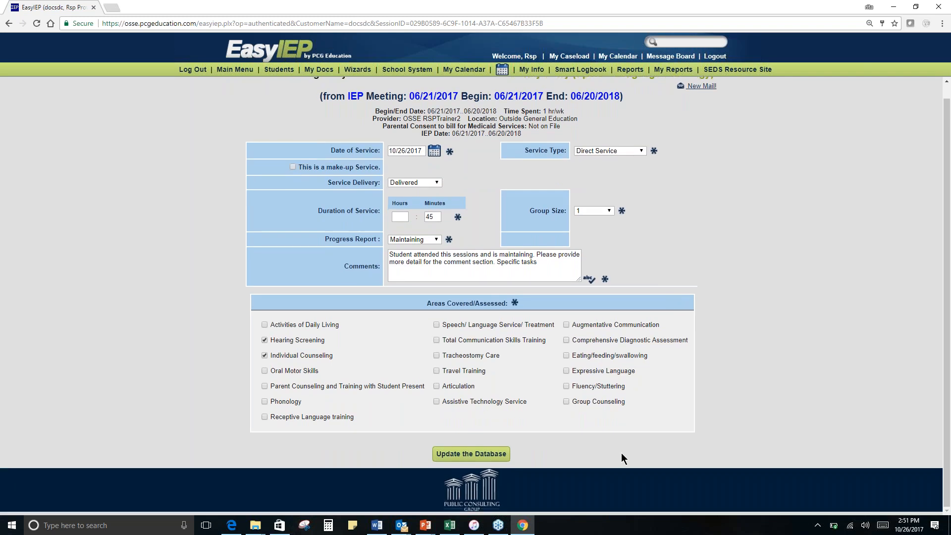
click(452, 454)
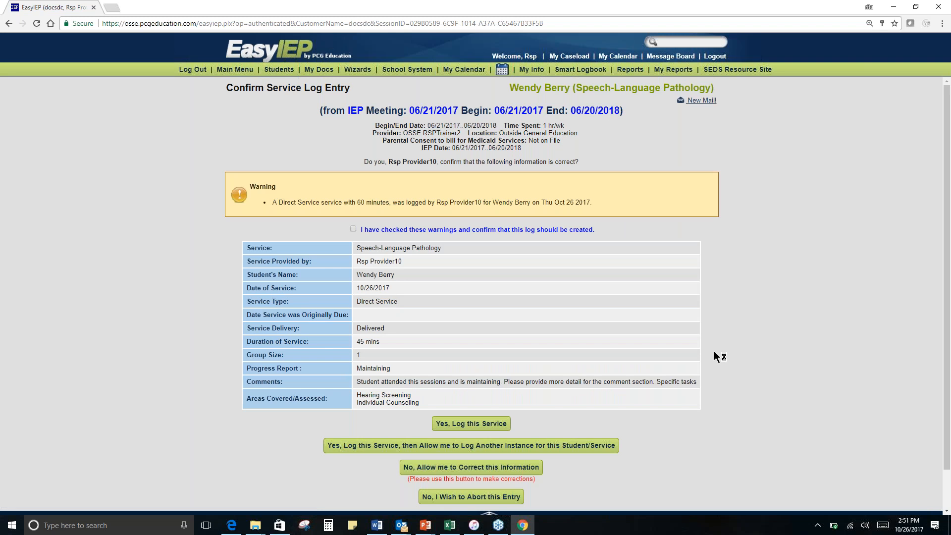
- Acknowledge the warnings on the corrected 45-minute entry and log the service
scroll(685, 349, down, 1)
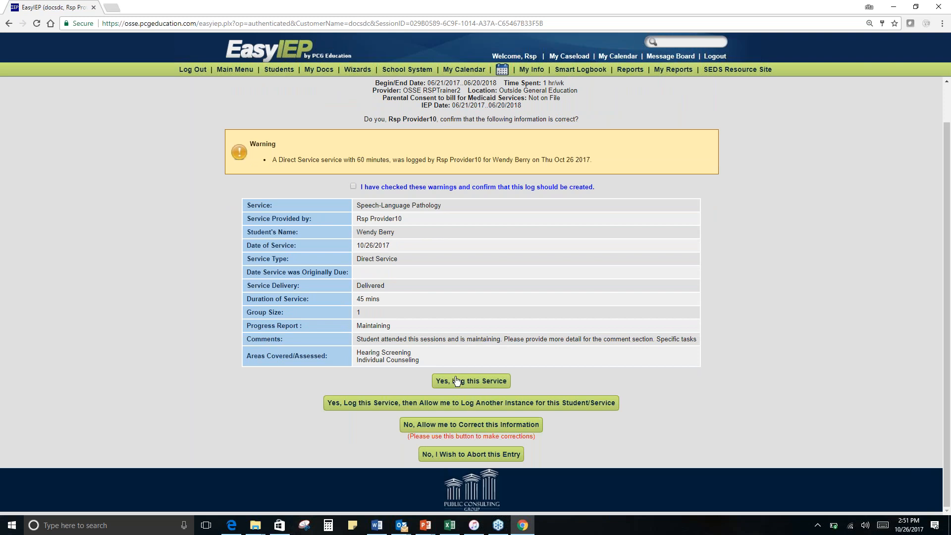
click(460, 382)
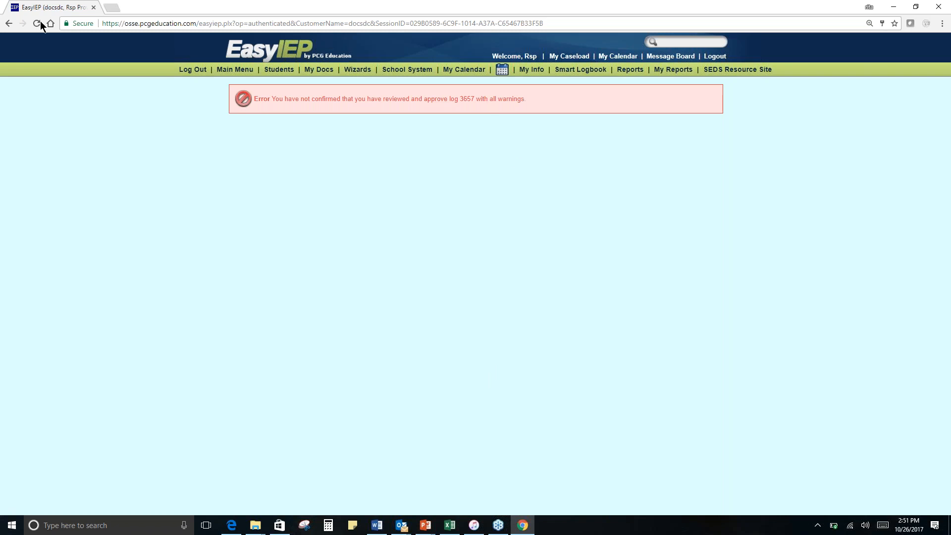
click(9, 23)
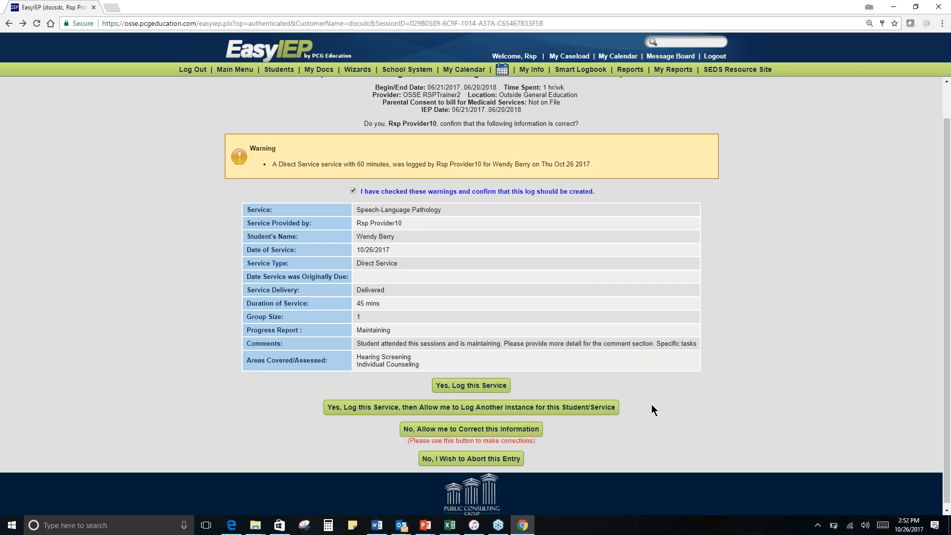
click(489, 388)
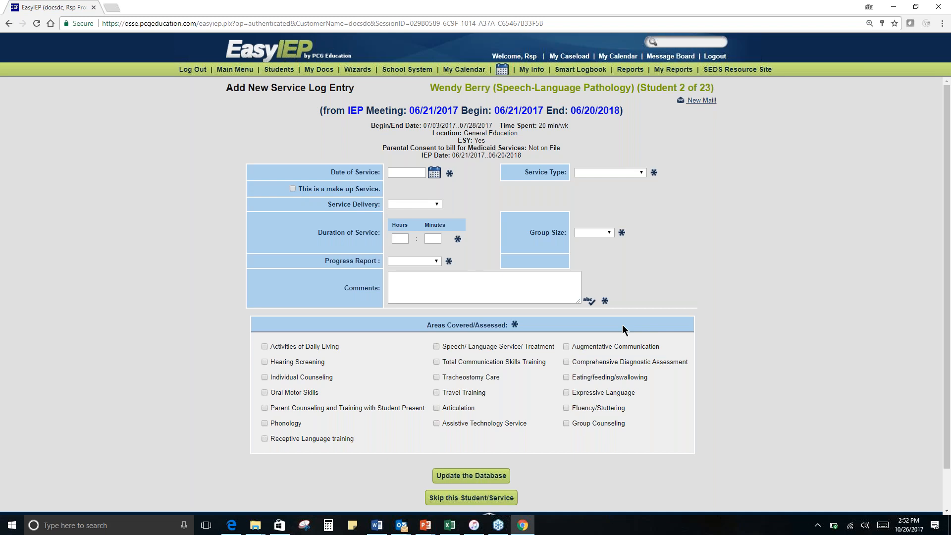
- In the 07/03/2017 - 07/28/2017 service's new log entry, set the service type to Student Absent with service delivery Attempted
scroll(623, 331, down, 2)
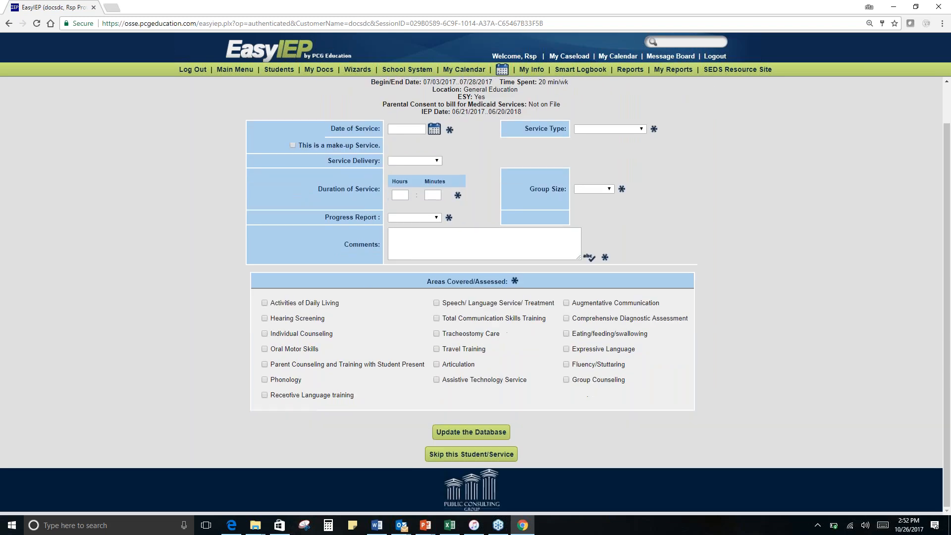
scroll(661, 311, up, 2)
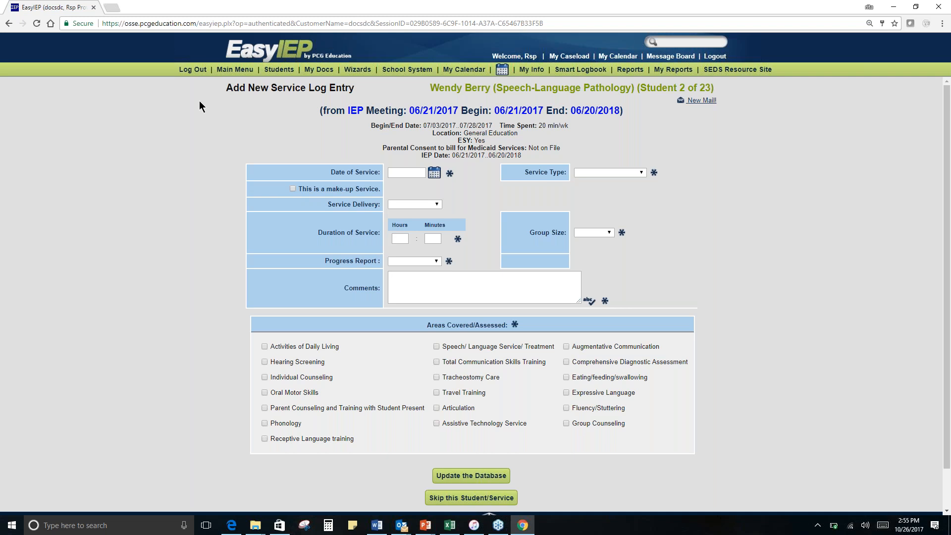
click(608, 173)
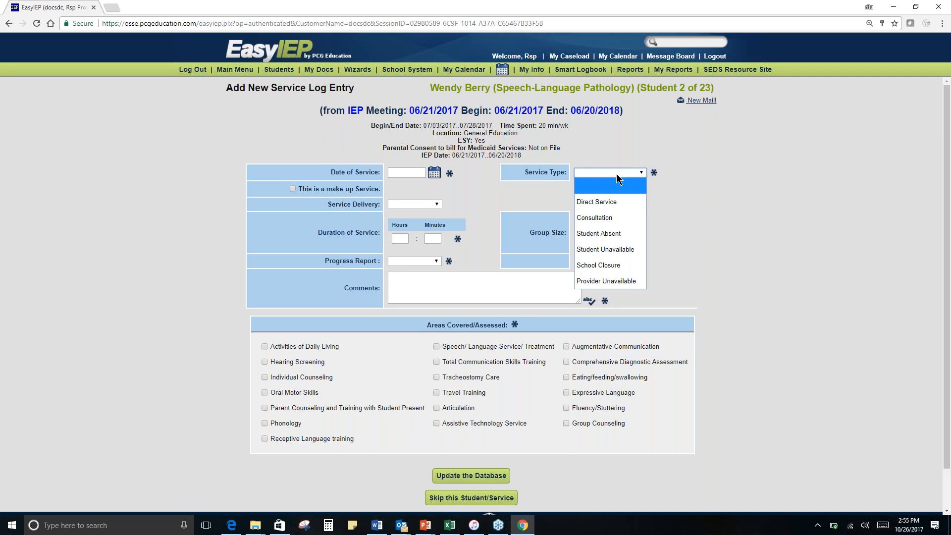
click(617, 239)
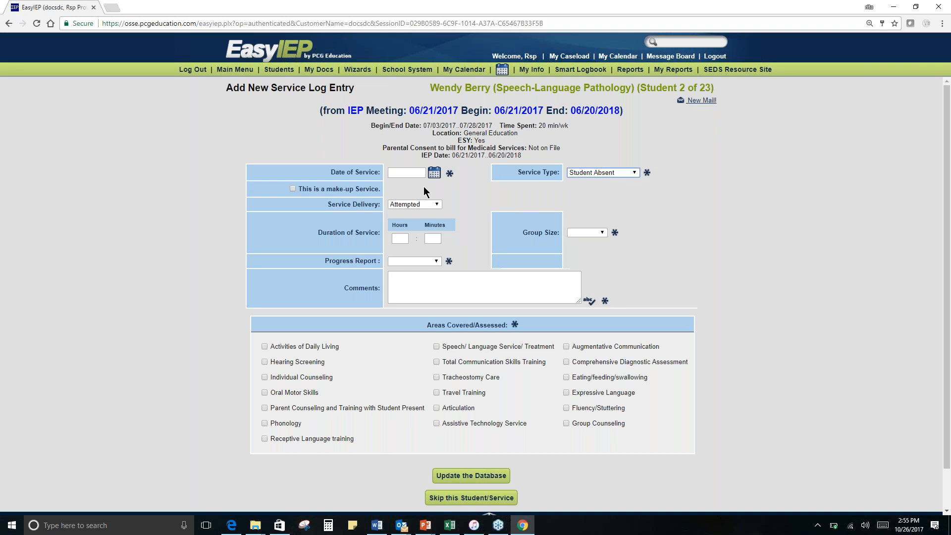
click(403, 205)
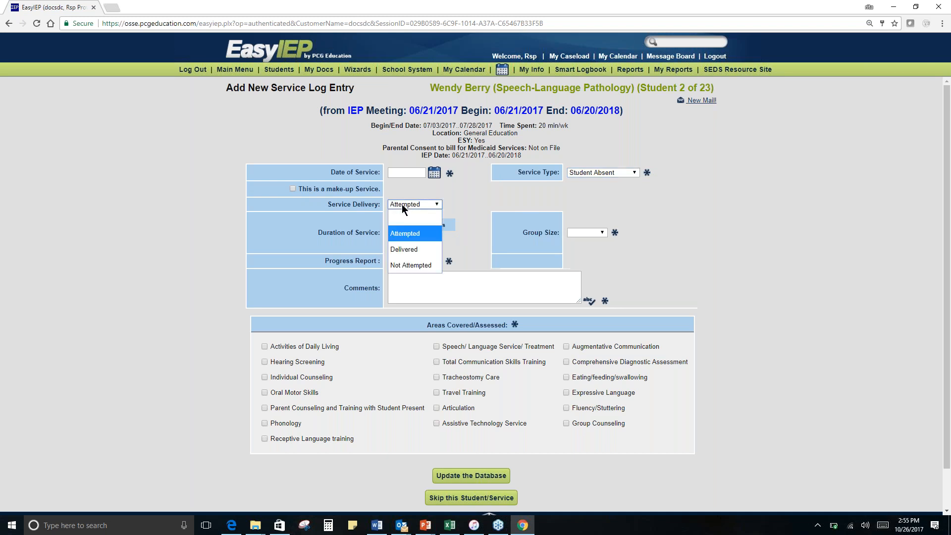
click(413, 234)
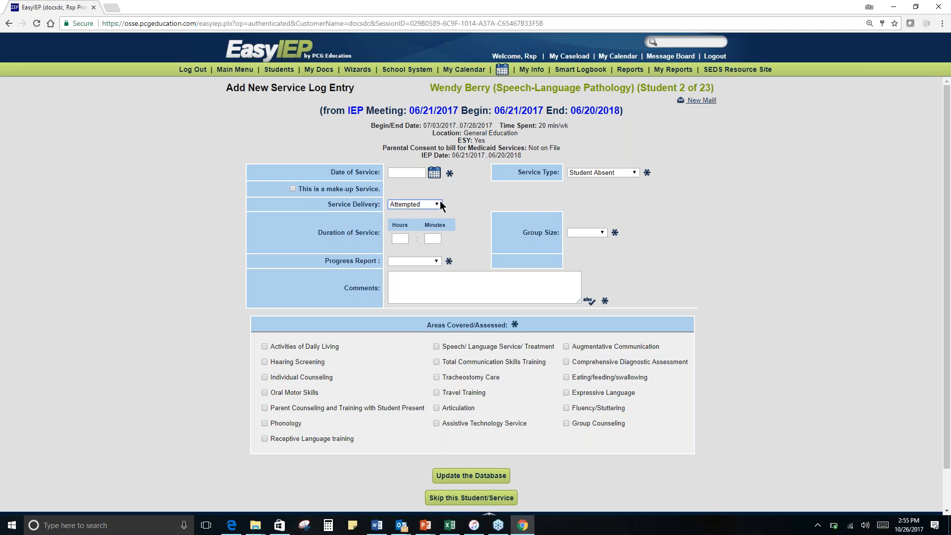
- Change the service type to Provider Unavailable and service delivery to Not Attempted, and review the options of both fields
click(592, 173)
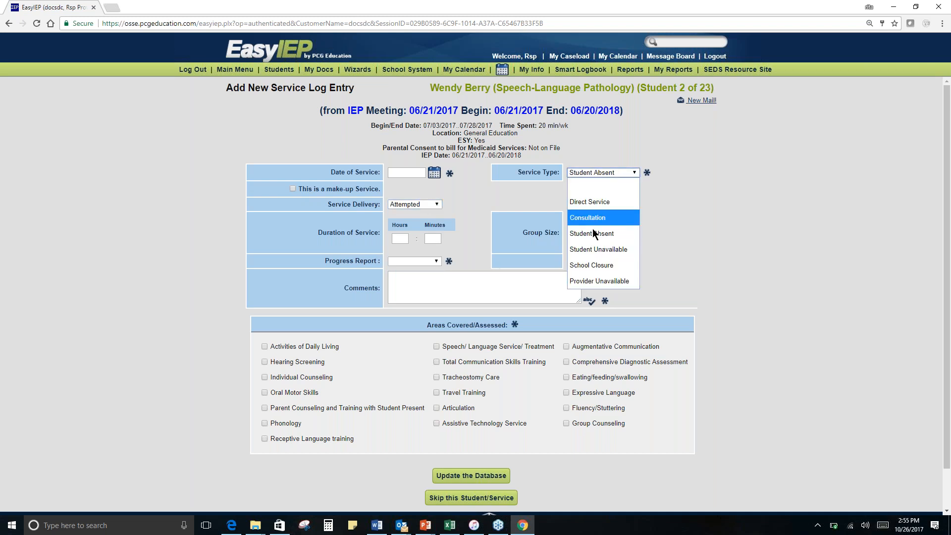
click(593, 280)
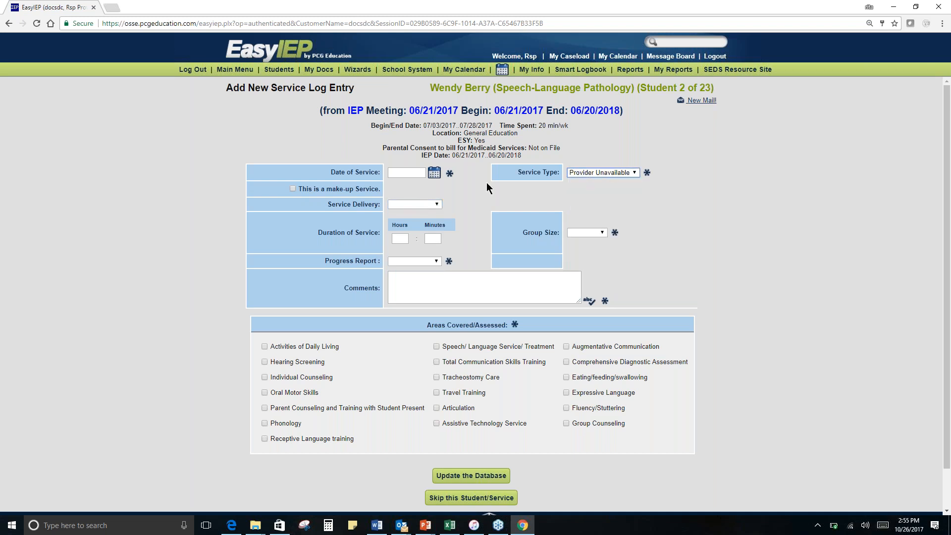
click(437, 203)
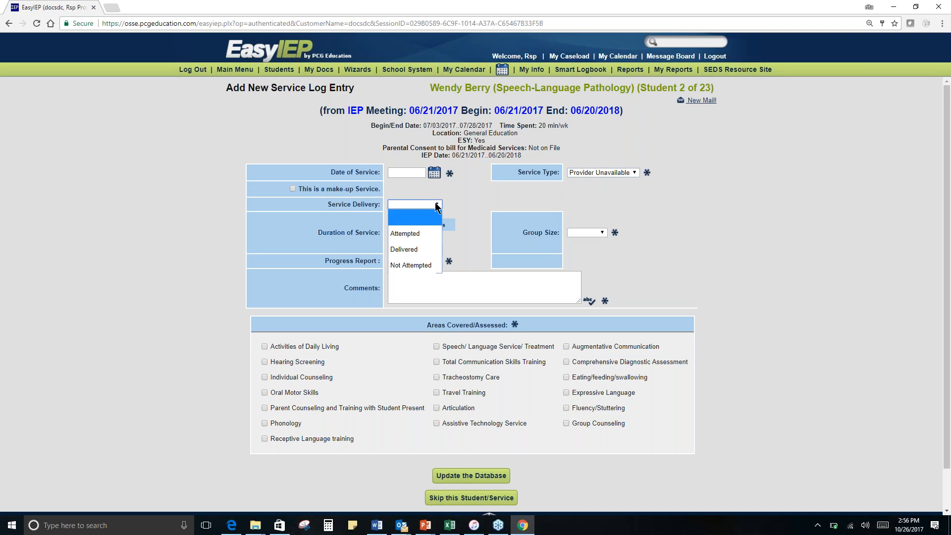
click(429, 264)
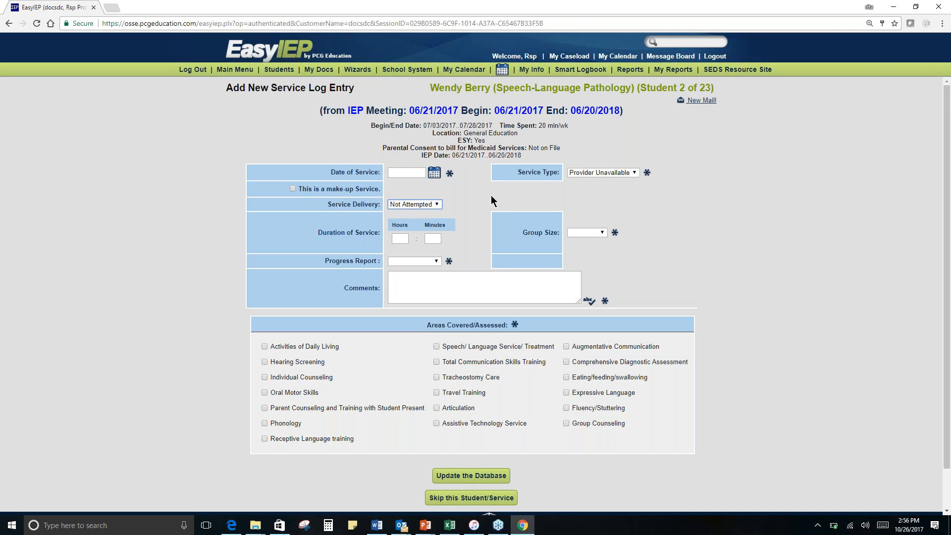
click(415, 203)
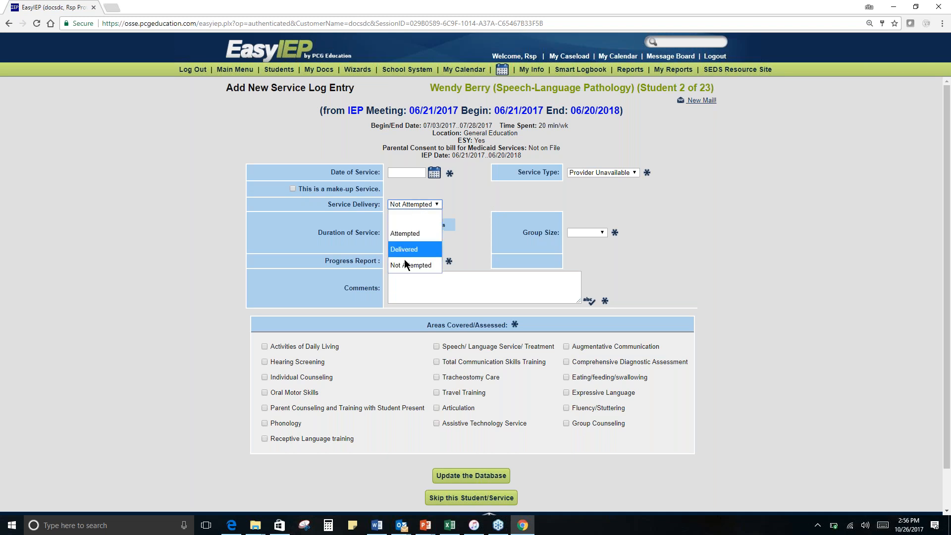
click(628, 174)
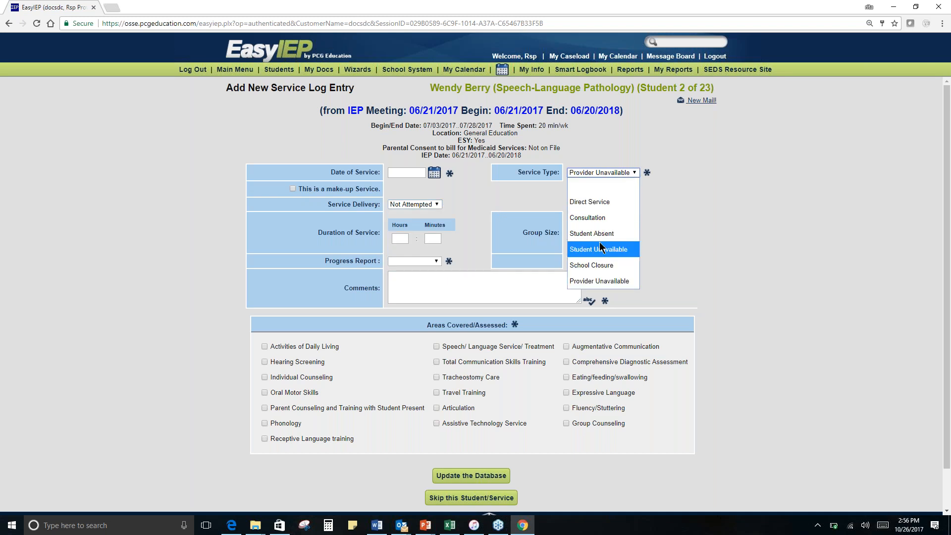
click(465, 195)
- Set the duration to 30 minutes, comment "provider out sick unexpectedly......" and keep Provider Unavailable as the service type
click(433, 239)
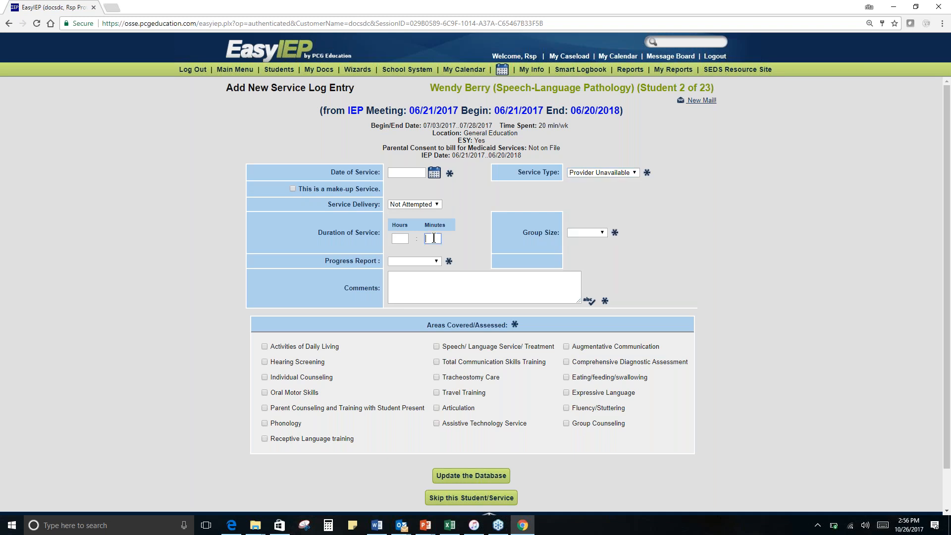
text(30)
click(439, 241)
click(439, 278)
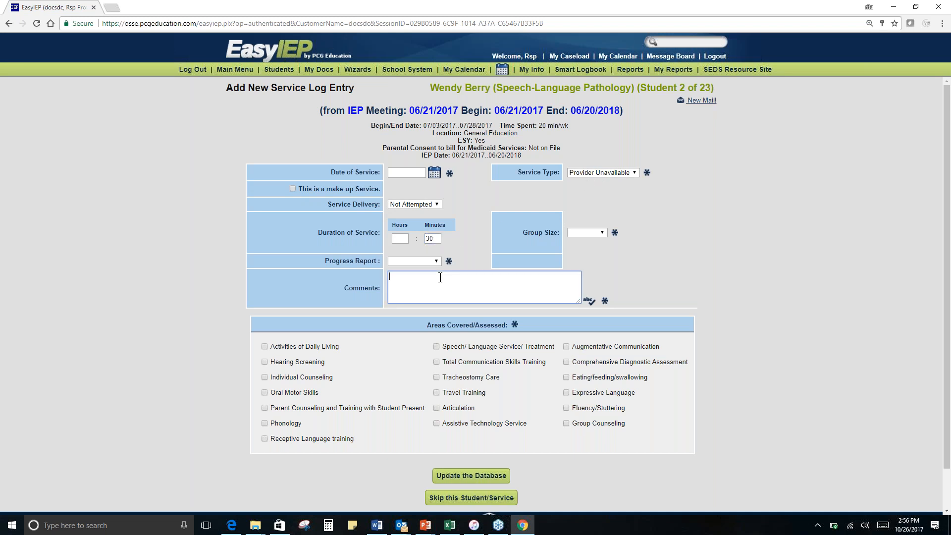
text(provider out sick unexpectedly......)
click(611, 172)
click(608, 276)
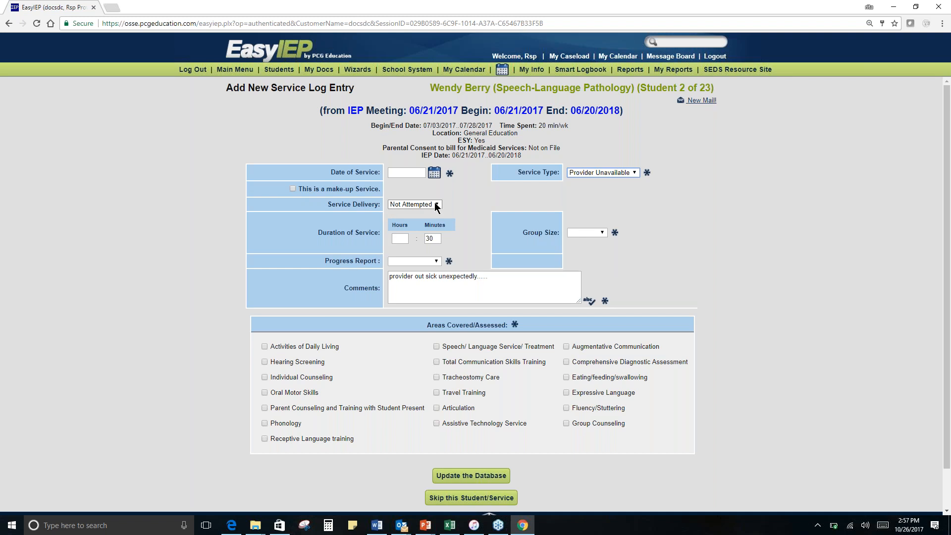
- Set the log entry's date of service to 10/12/2017 using the calendar
click(434, 173)
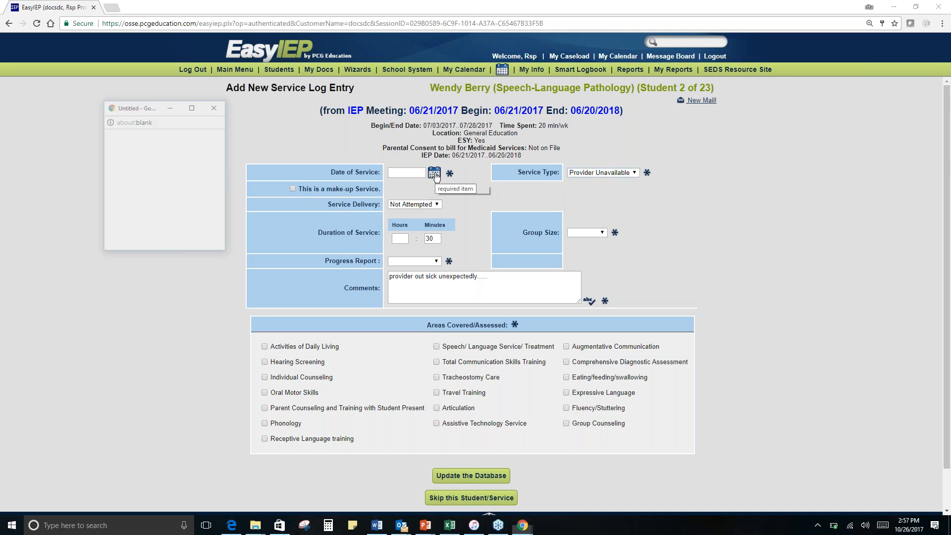
click(215, 106)
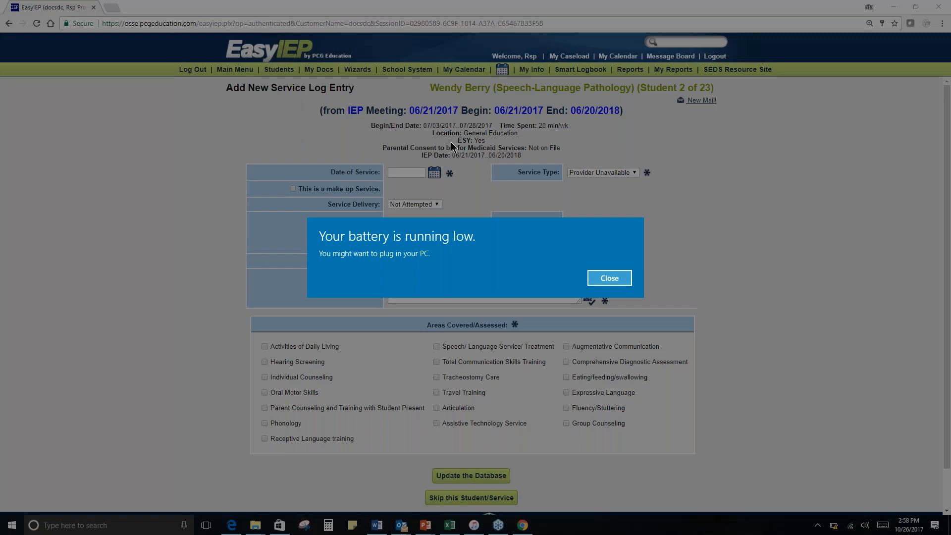
click(609, 277)
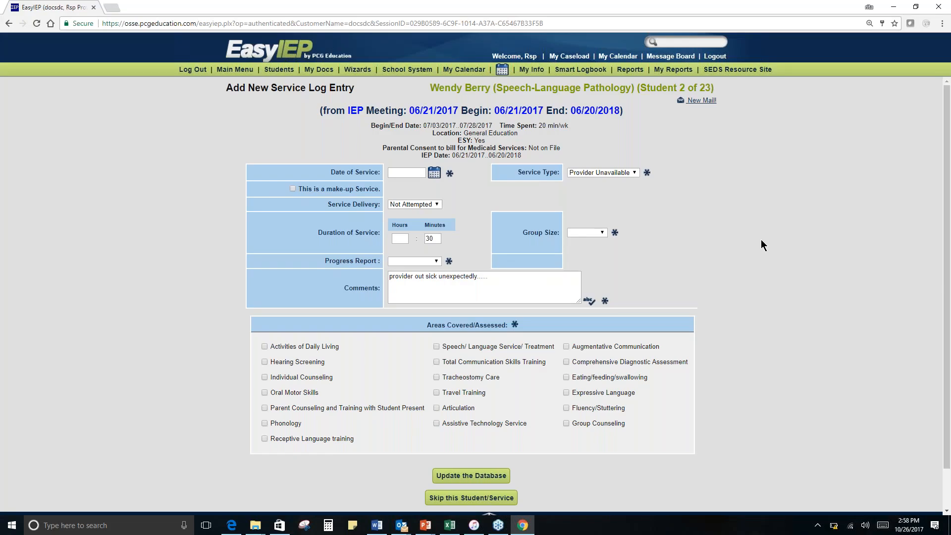
click(433, 173)
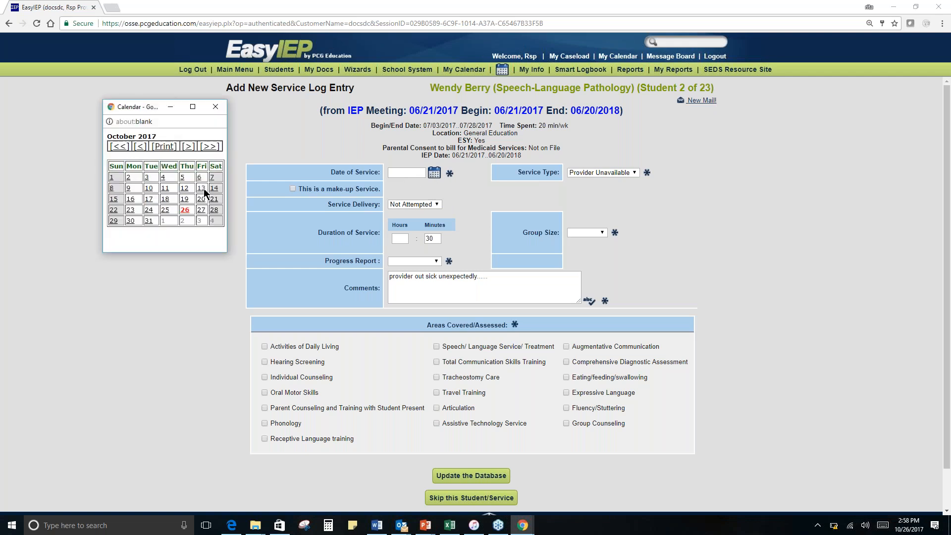
click(186, 193)
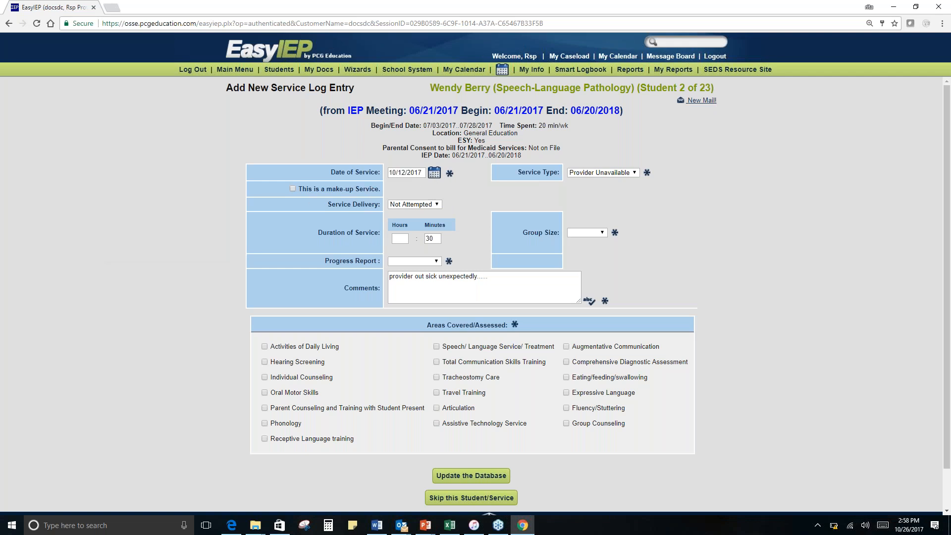
- Mark the entry as a make-up service and set the date it was originally due to 10/04/2017
click(292, 188)
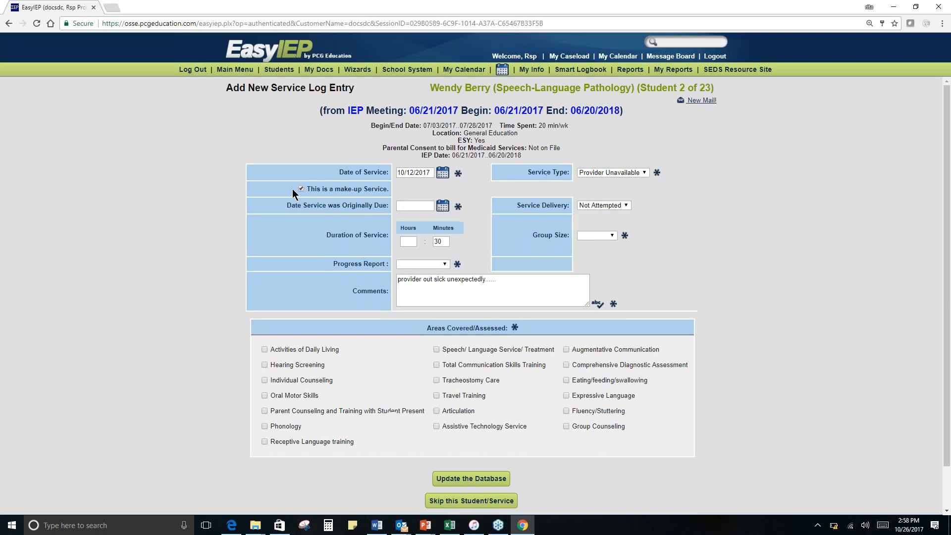
click(443, 205)
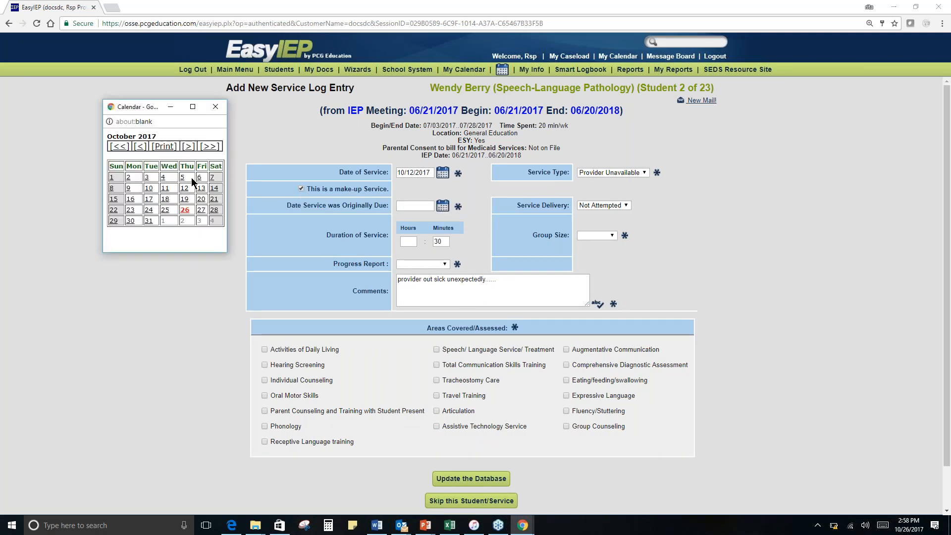
click(164, 177)
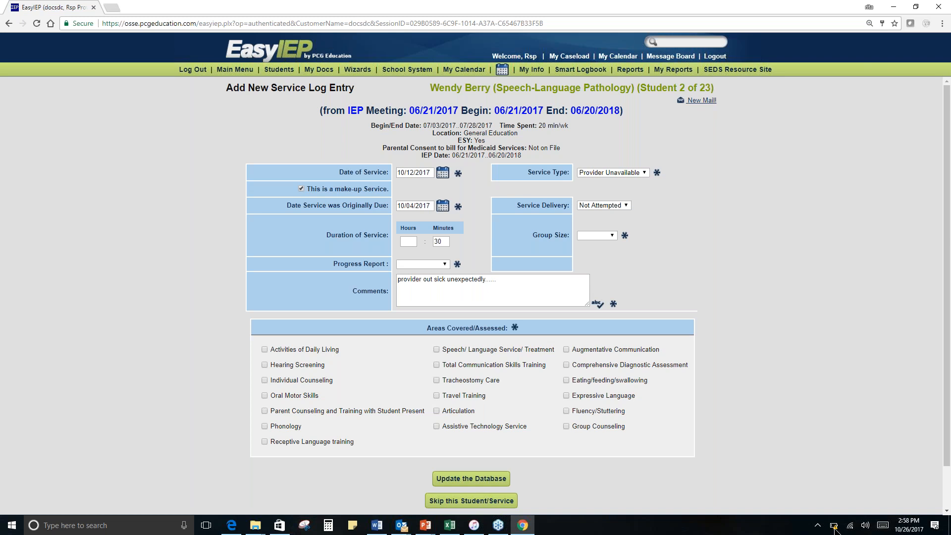
- Try School Closure as the make-up entry's service type, and replace it with Student Absent
mouse_move(834, 529)
click(592, 174)
click(612, 266)
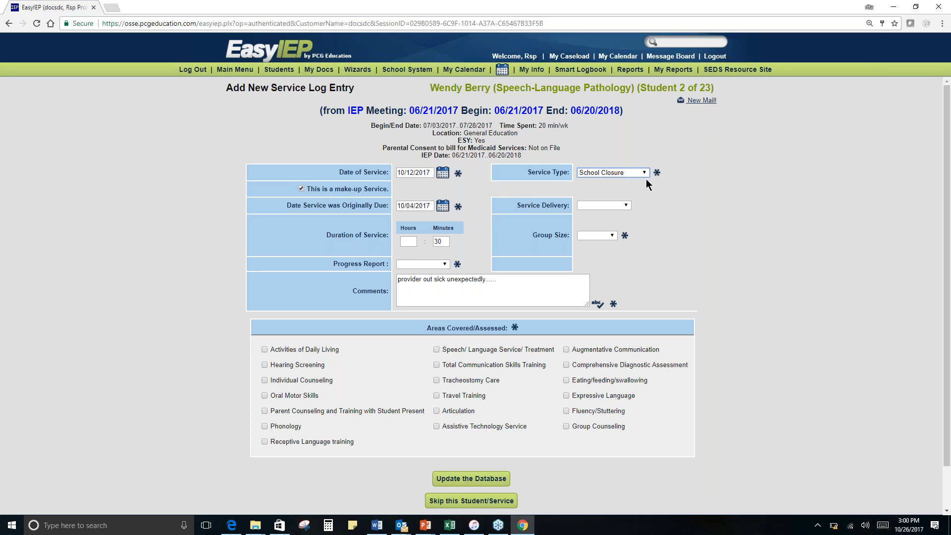
click(638, 173)
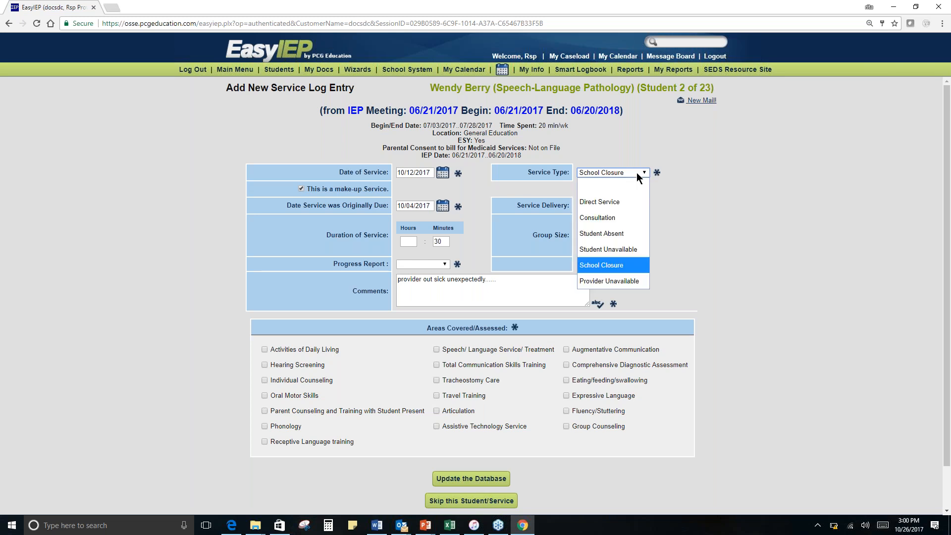
click(622, 233)
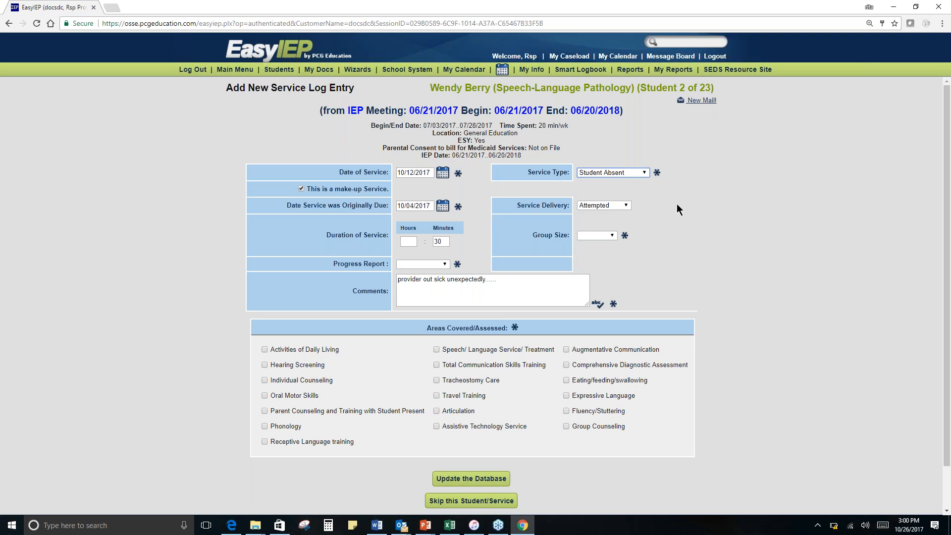
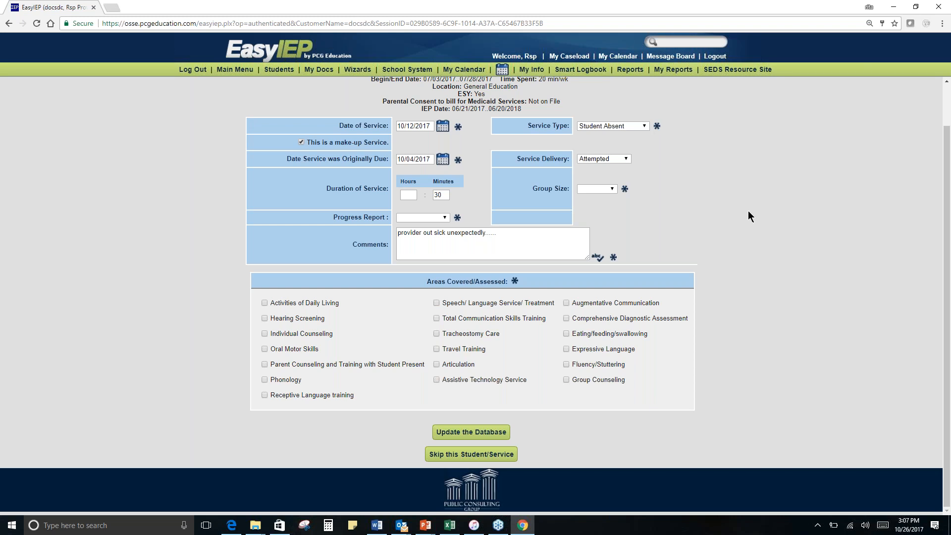
- Open the Service Tracker Wizard and continue with all team students selected
click(357, 70)
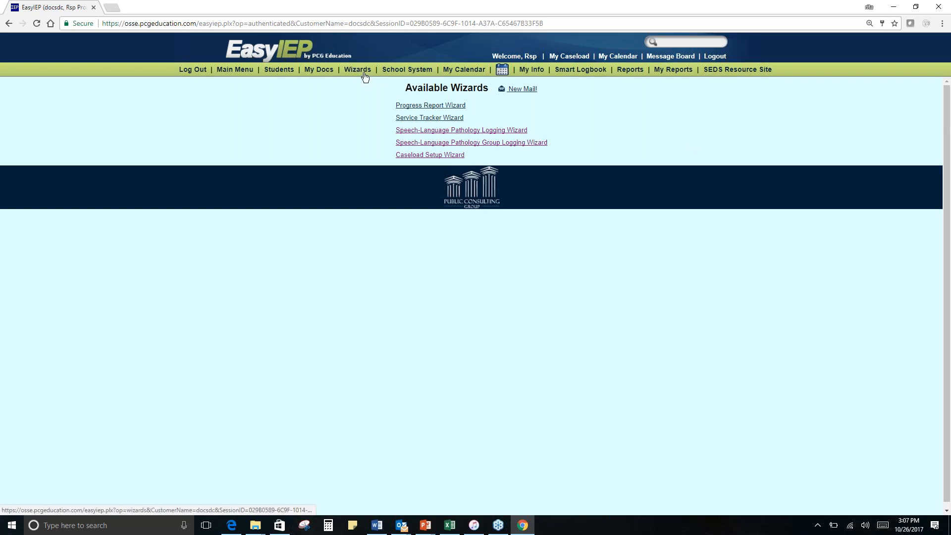
click(435, 123)
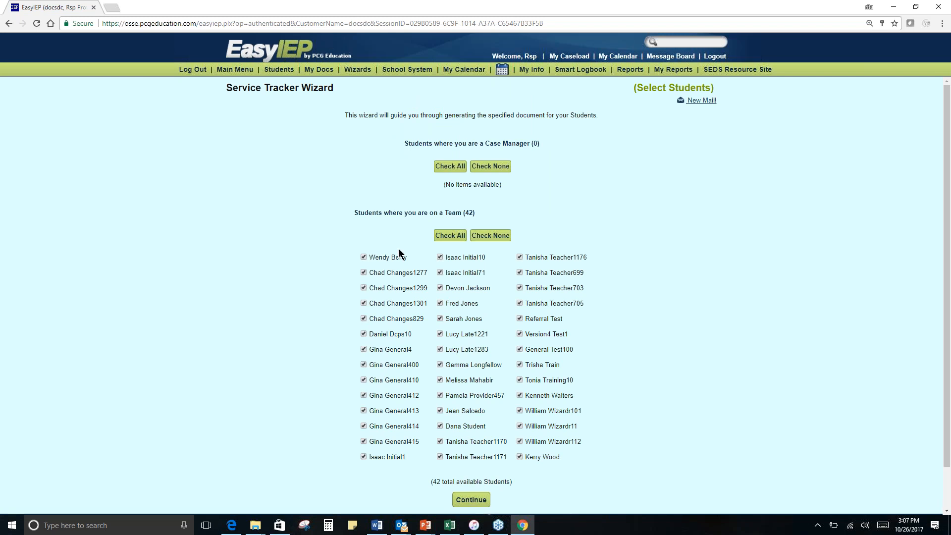
scroll(454, 413, down, 1)
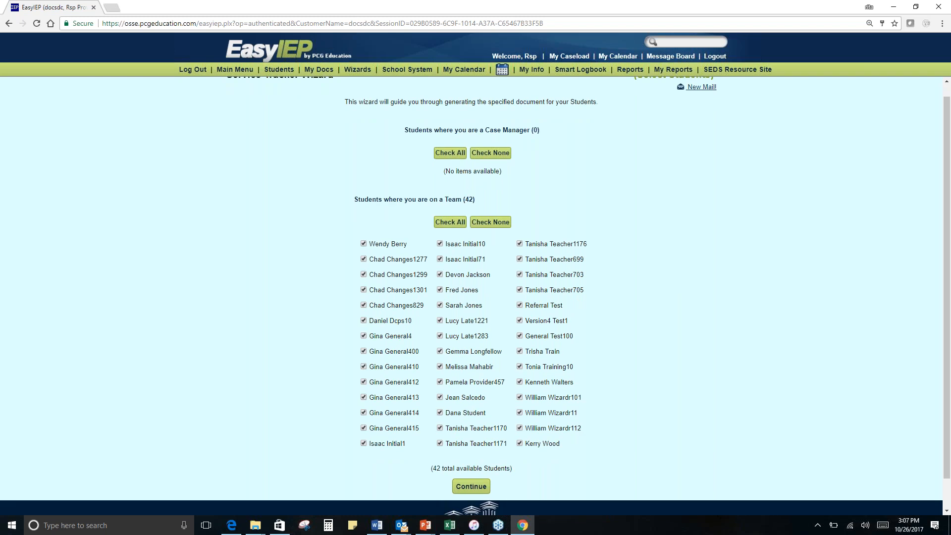
scroll(471, 297, down, 1)
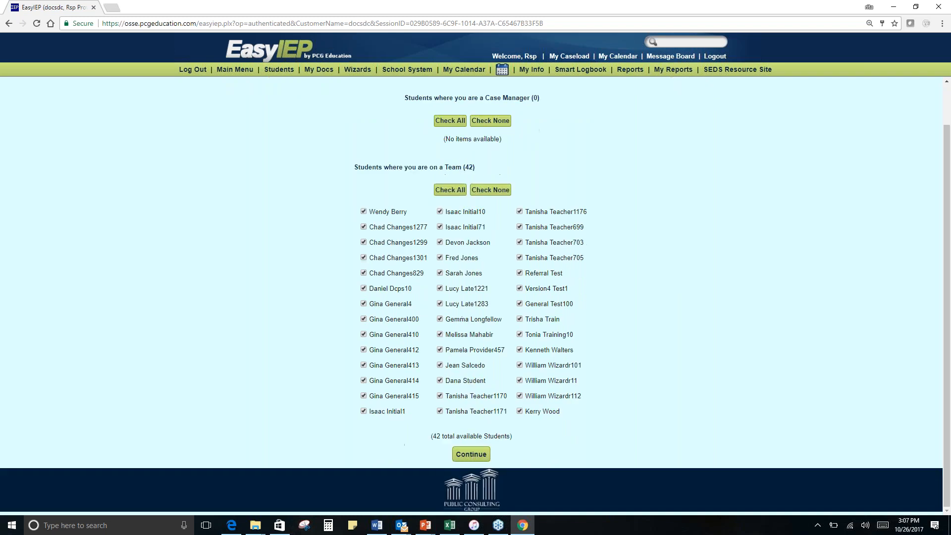
click(489, 455)
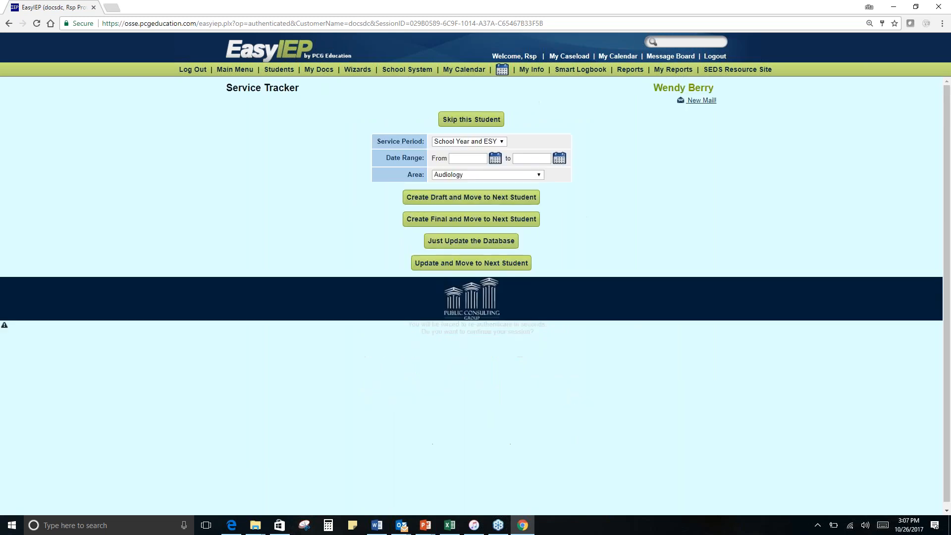
- Set the tracker's service period to School Year and its date range from 10/26/2017 to 10/26/2017
click(501, 141)
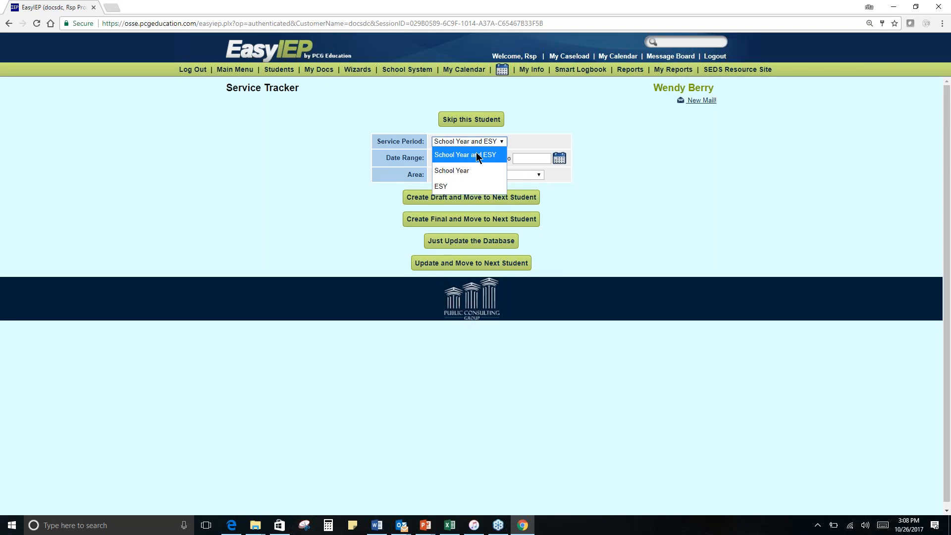
click(463, 170)
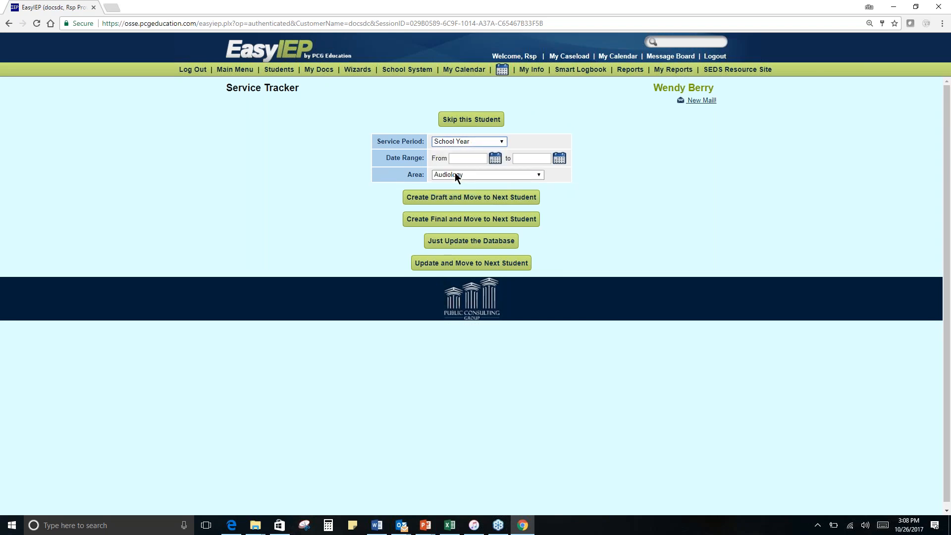
click(690, 172)
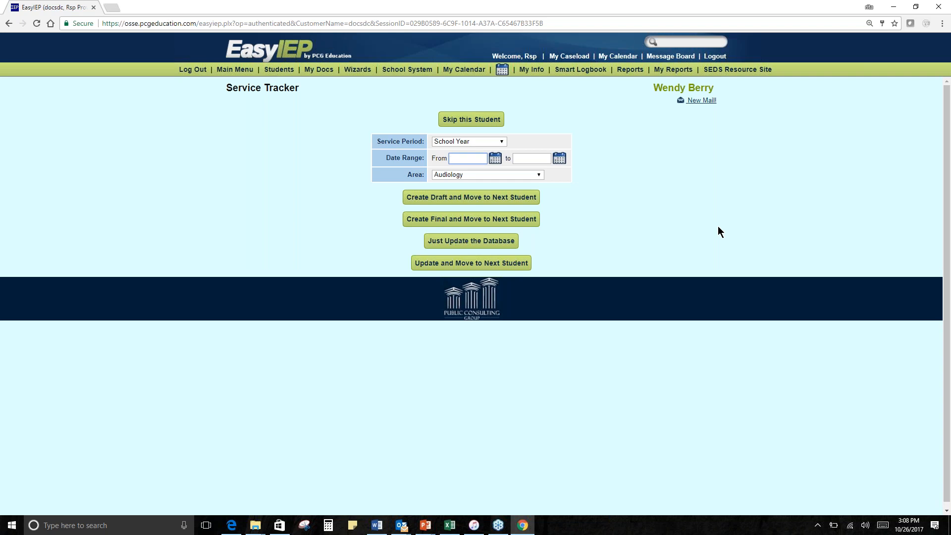
click(496, 158)
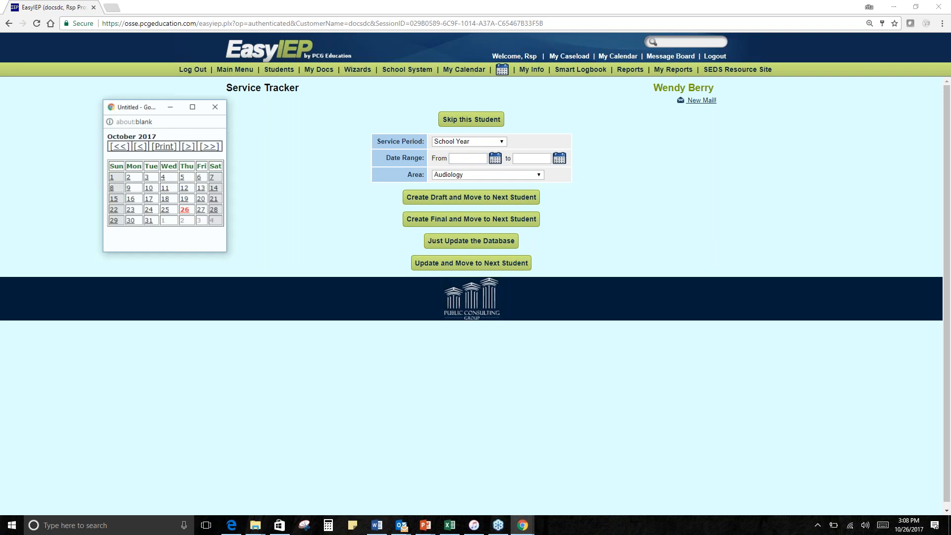
click(207, 192)
click(559, 159)
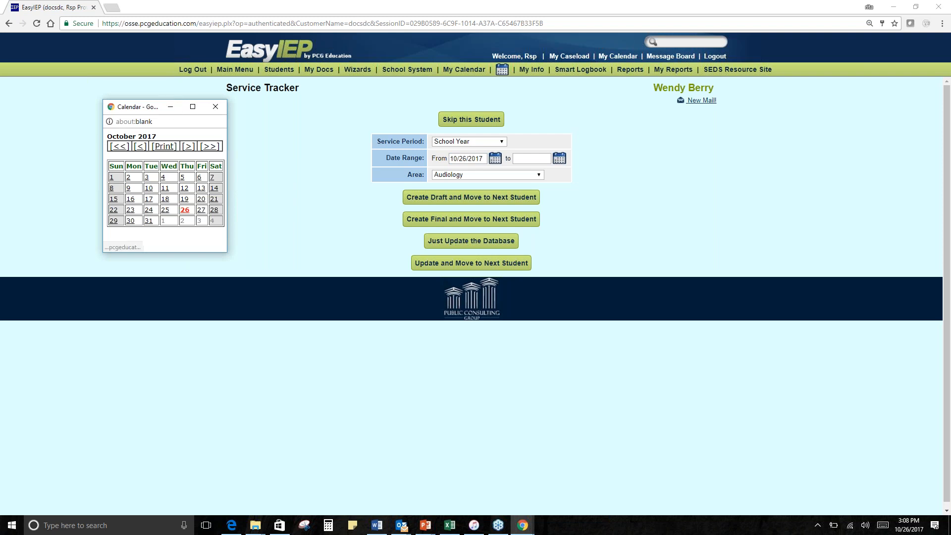
click(185, 210)
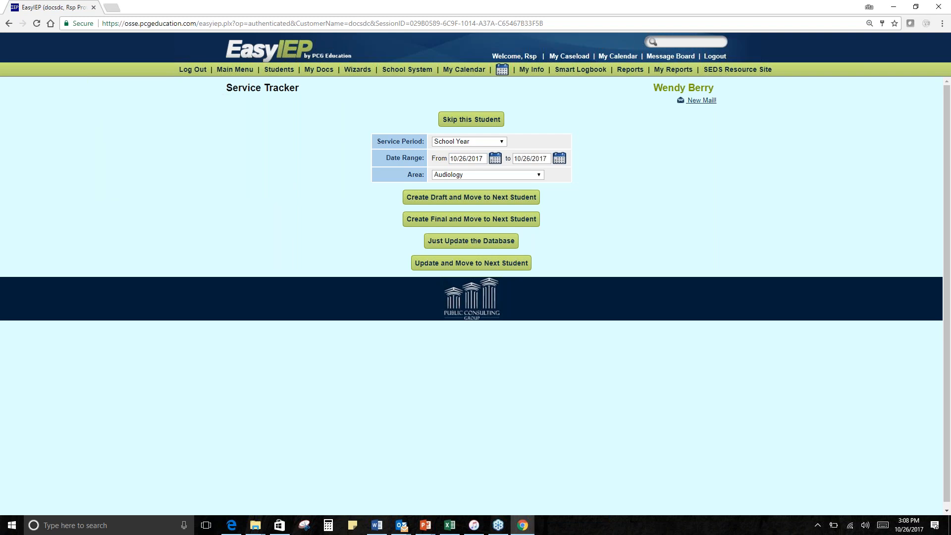
- Set the area to Speech-Language Pathology, create the first student's tracker as a draft, and create the second student's tracker as final
click(504, 173)
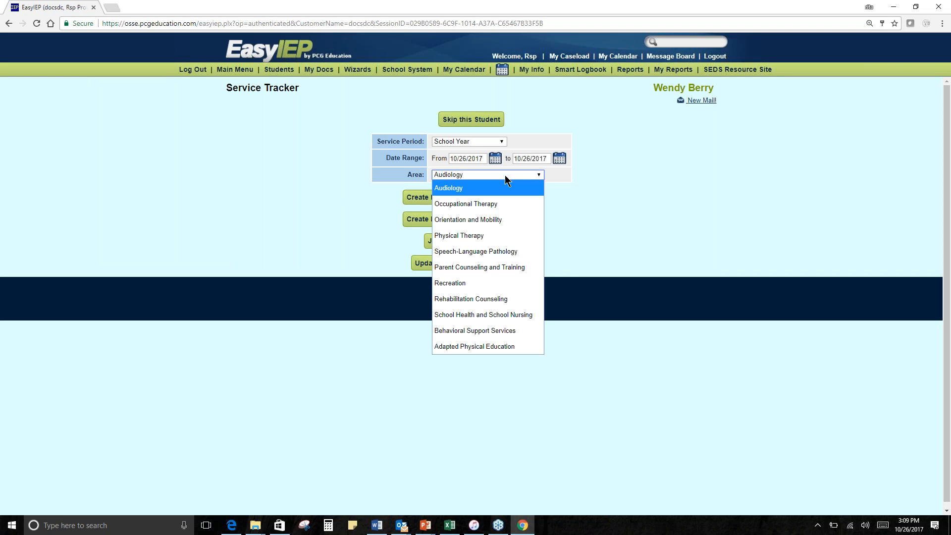
click(507, 252)
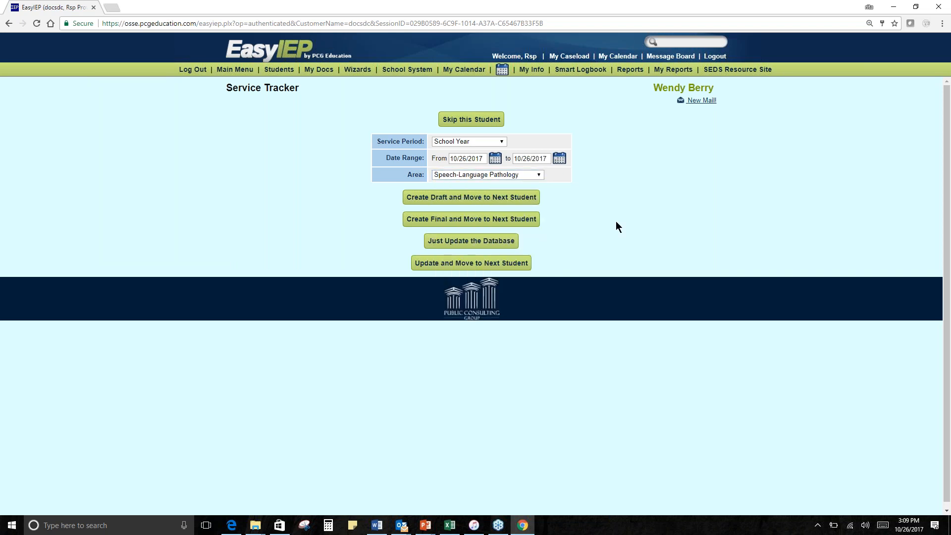
click(428, 200)
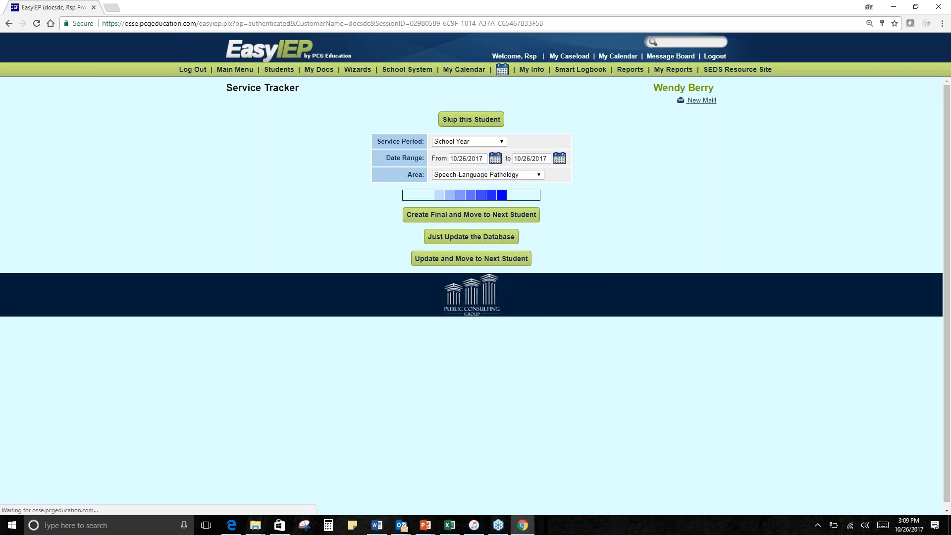
click(471, 219)
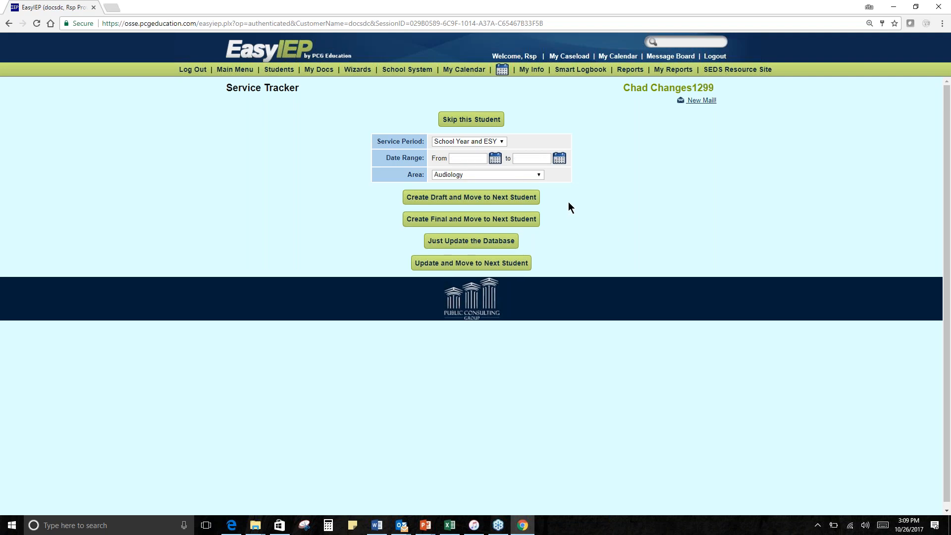
- View the first student's draft Service Tracker document and examine its supervisor signature line
click(322, 74)
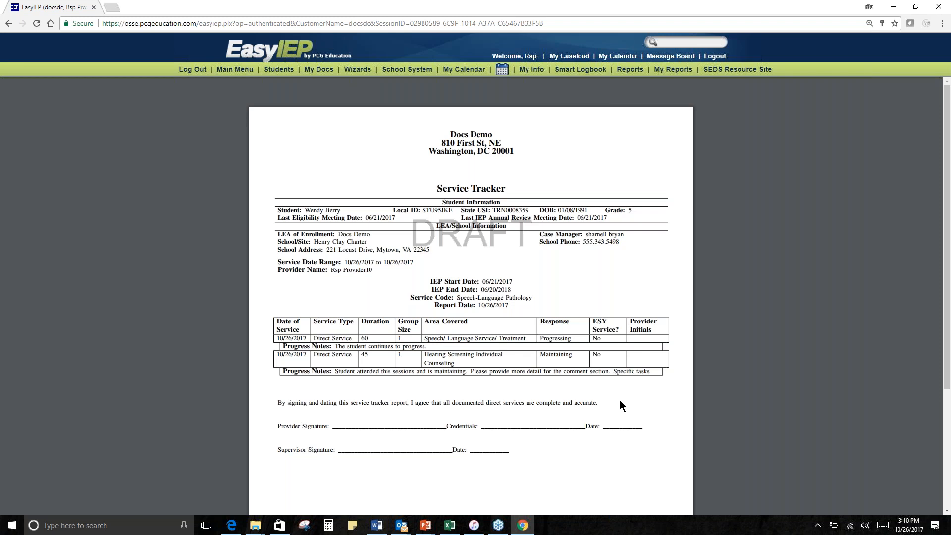
drag(278, 449, 532, 451)
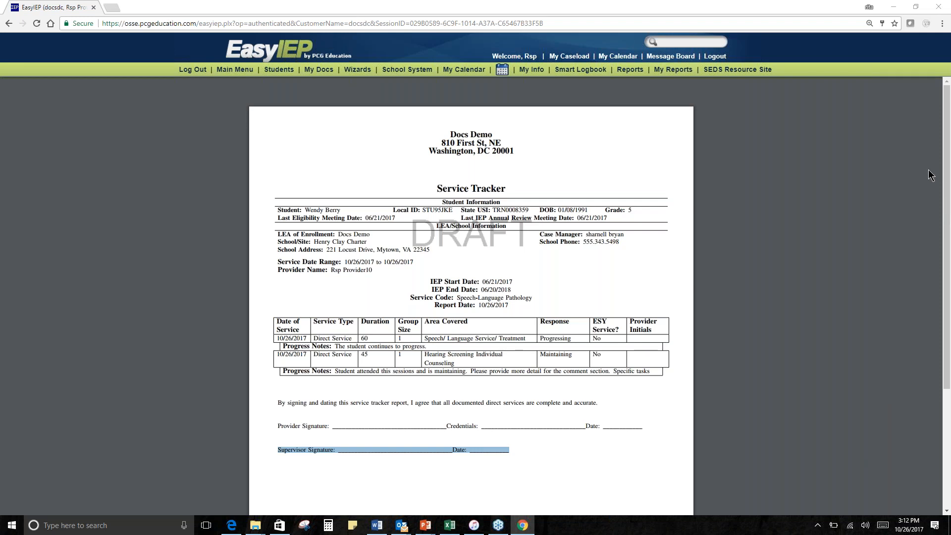
click(796, 504)
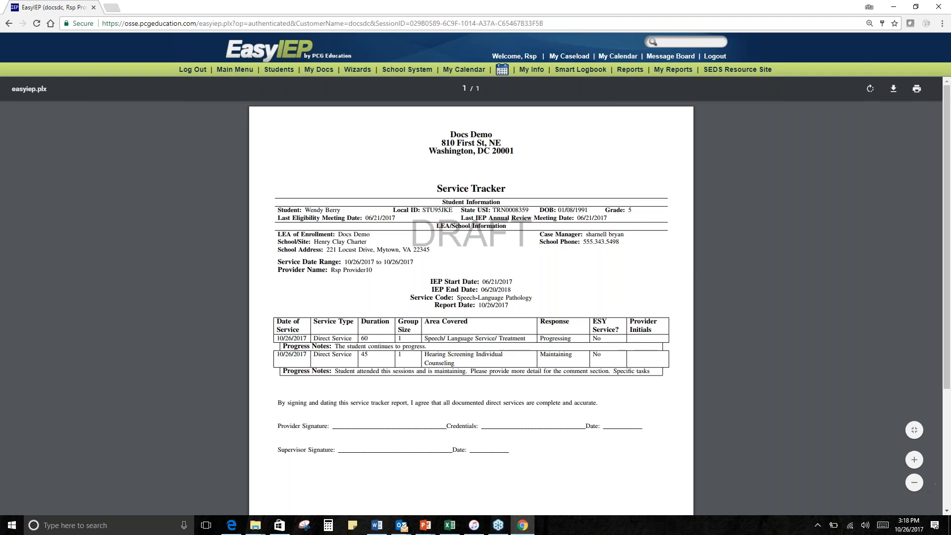
- Search for all students' documents up to 1 month old and mark the final Speech-Language Pathology service tracker for the batch
click(319, 70)
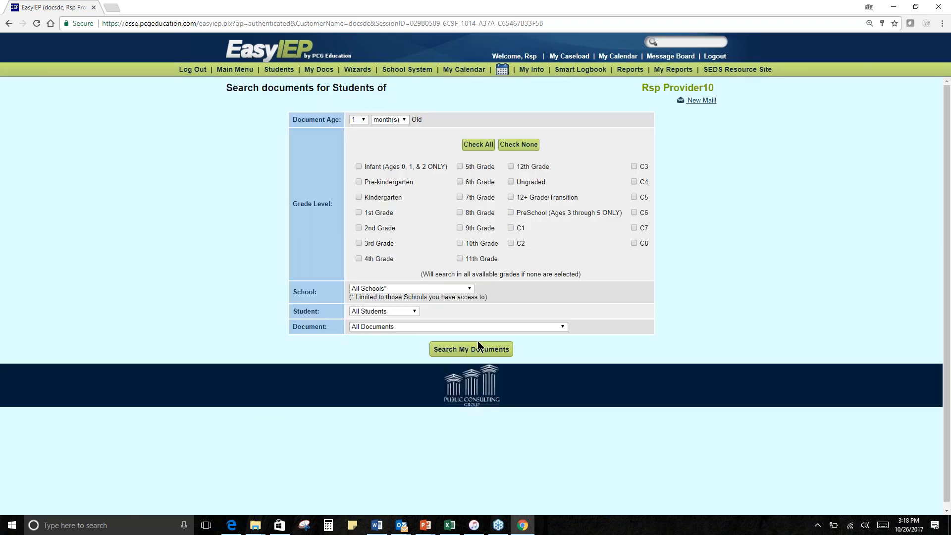
click(477, 347)
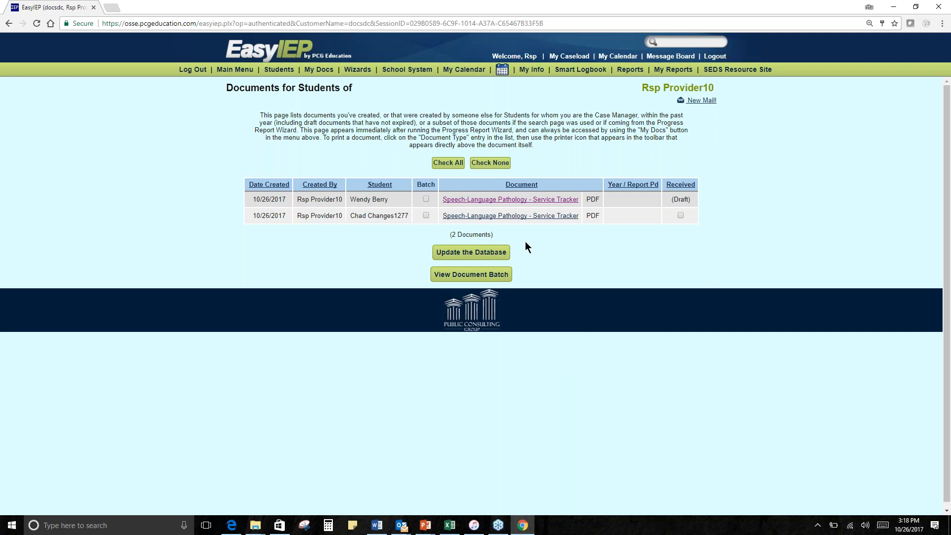
click(424, 216)
- View the Smart Logbook entries by date of service for This Month (October) for the listed student
click(590, 73)
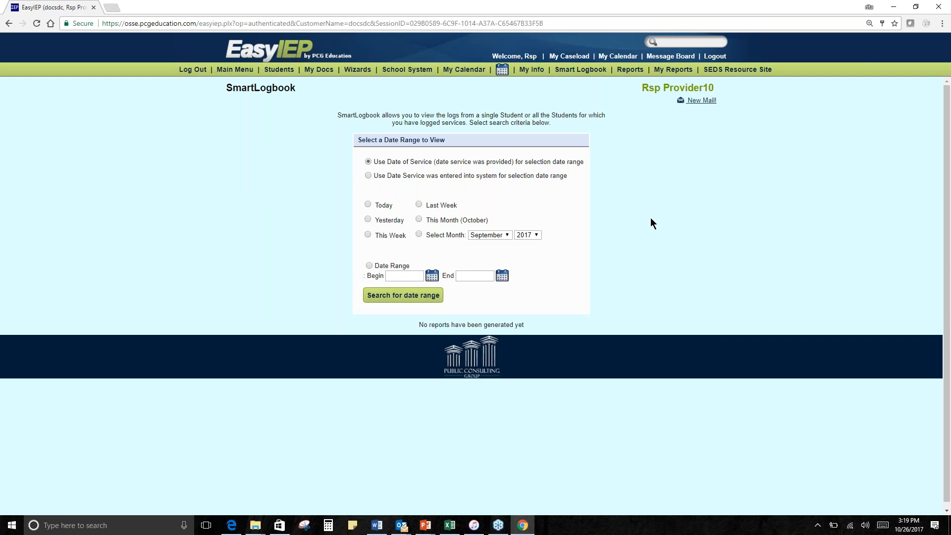
click(418, 219)
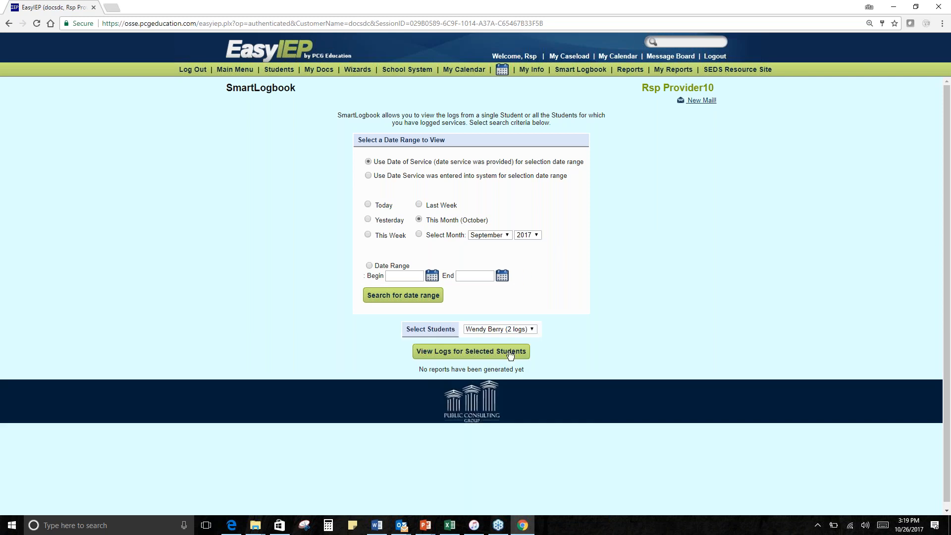
click(532, 329)
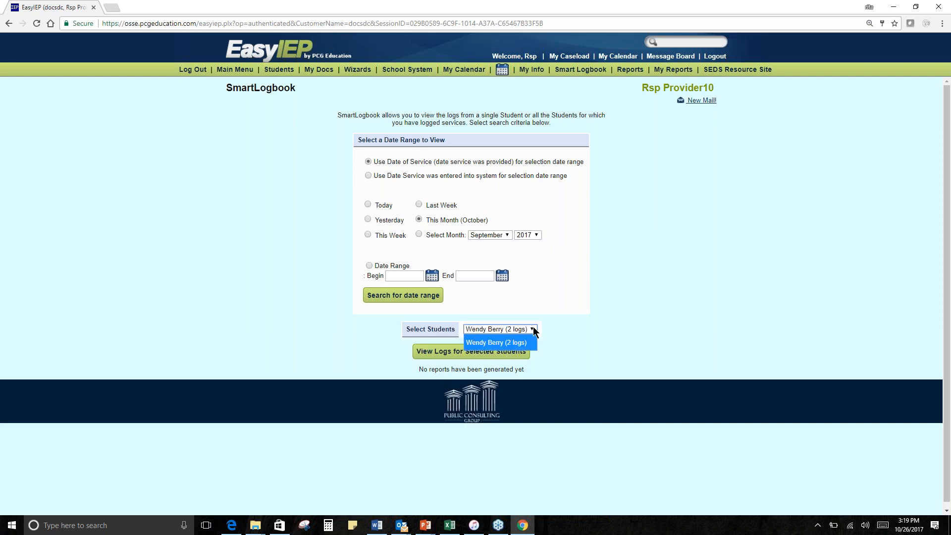
click(570, 333)
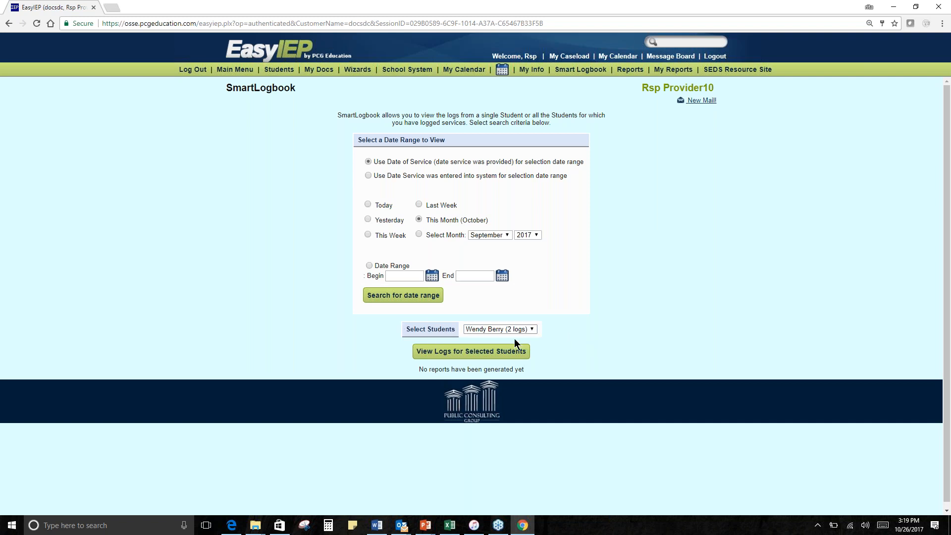
click(517, 353)
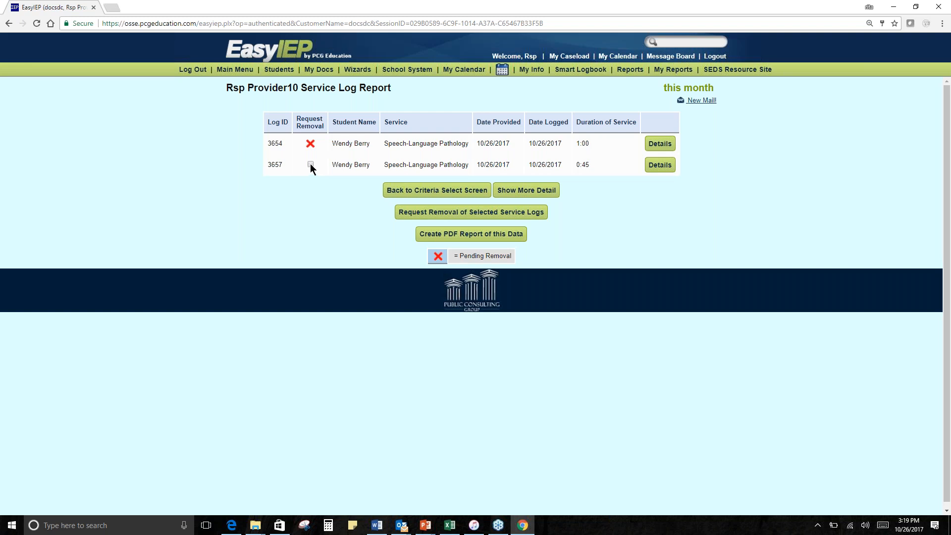
- Start a removal request for the 0:45 service log and answer "Yes, I wish to request that this log entry be removed"
click(526, 212)
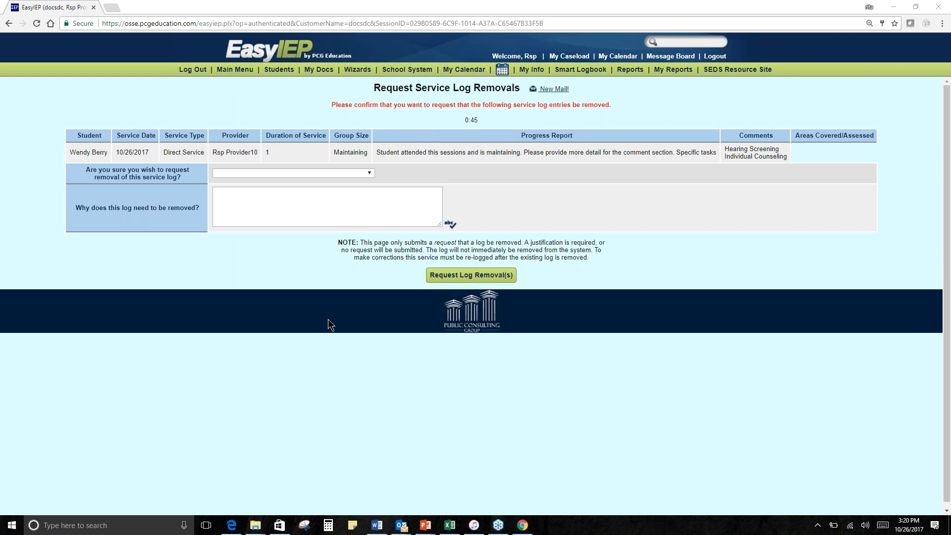
click(329, 172)
click(356, 171)
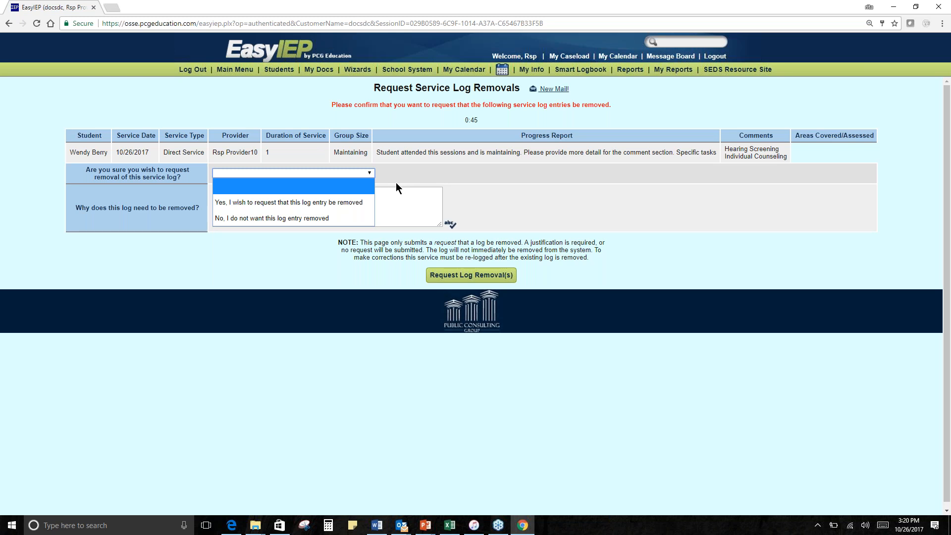
click(310, 203)
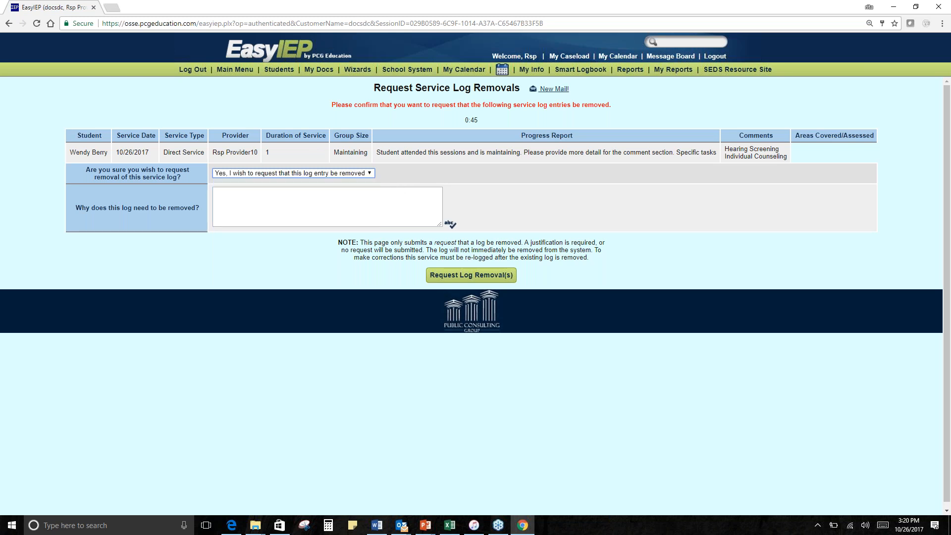
- Give "Entered wrong student information in file." as the removal reason and submit the log removal request
click(310, 203)
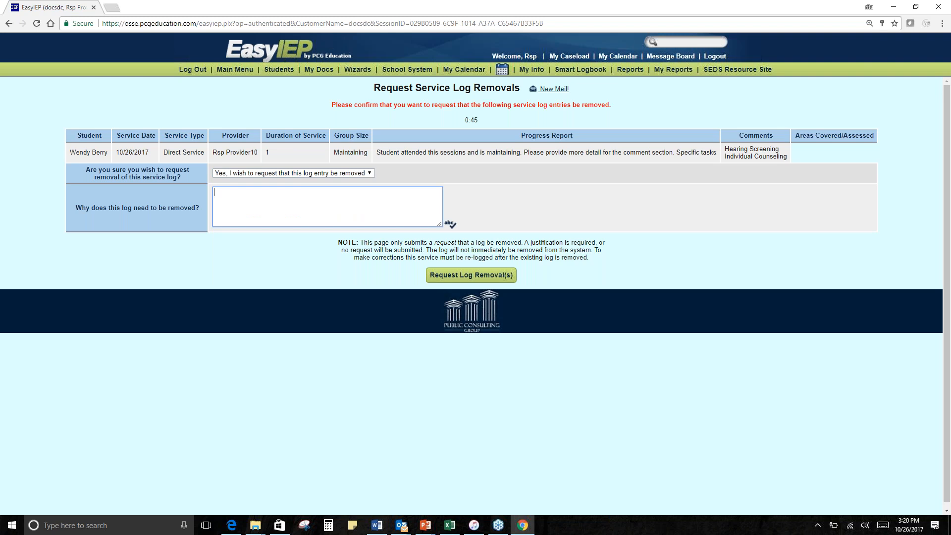
text(Entered wrong student information in file.)
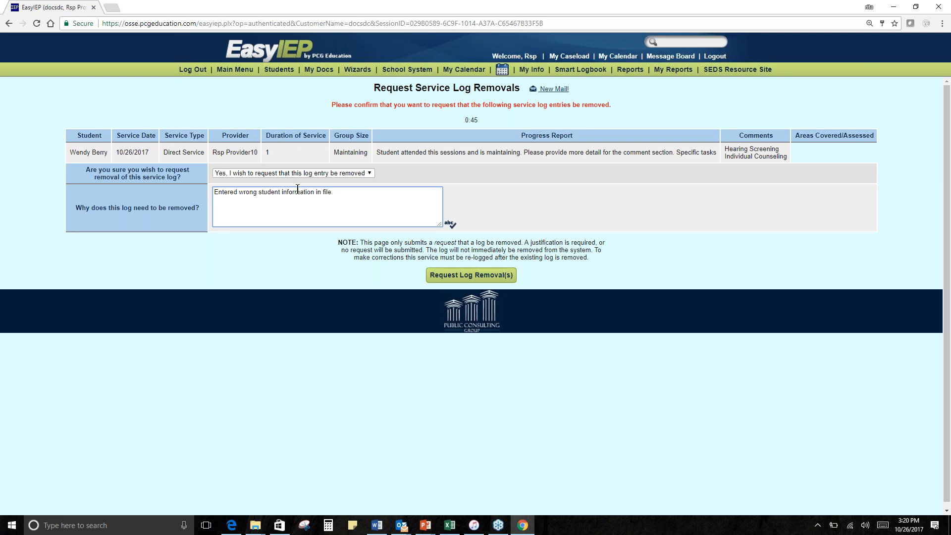
click(462, 277)
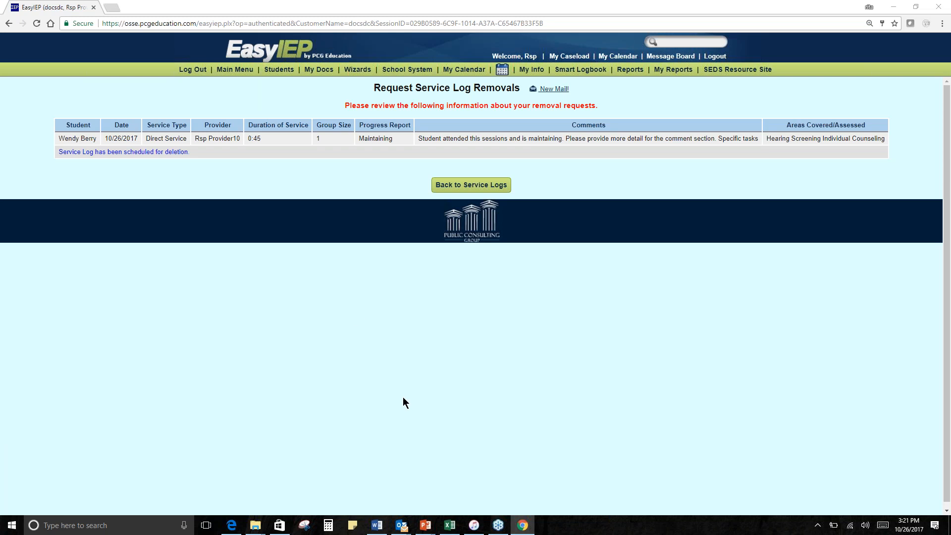
- Open the Progress Report Wizard and review the available reporting periods without choosing one
click(357, 69)
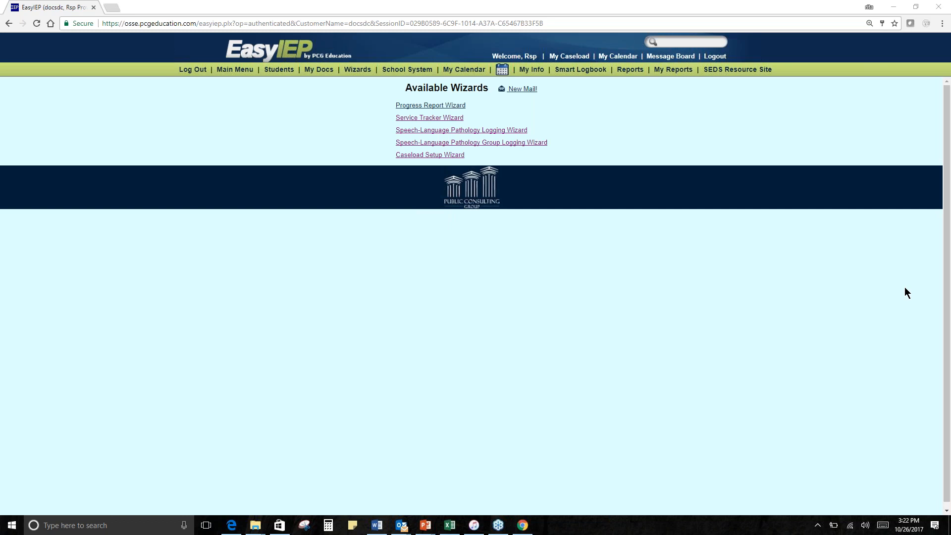
click(430, 105)
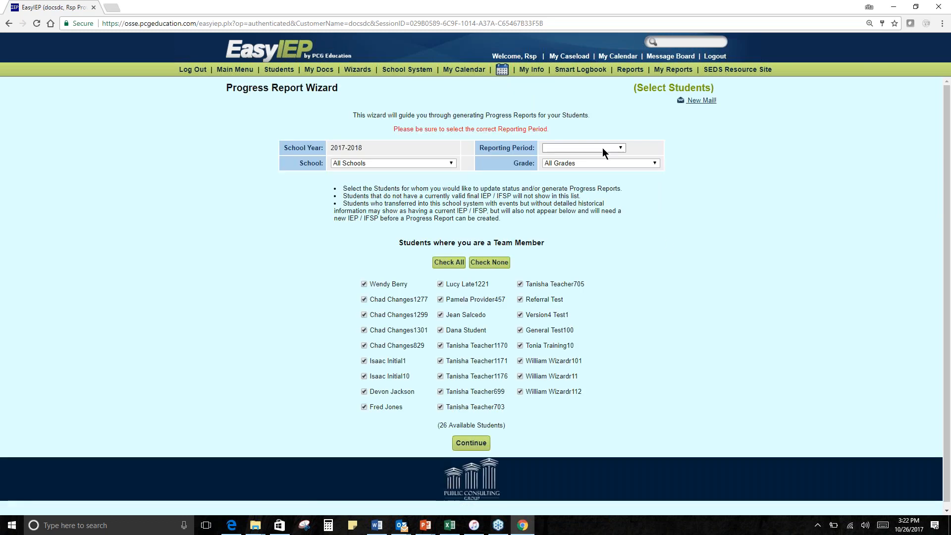
click(601, 147)
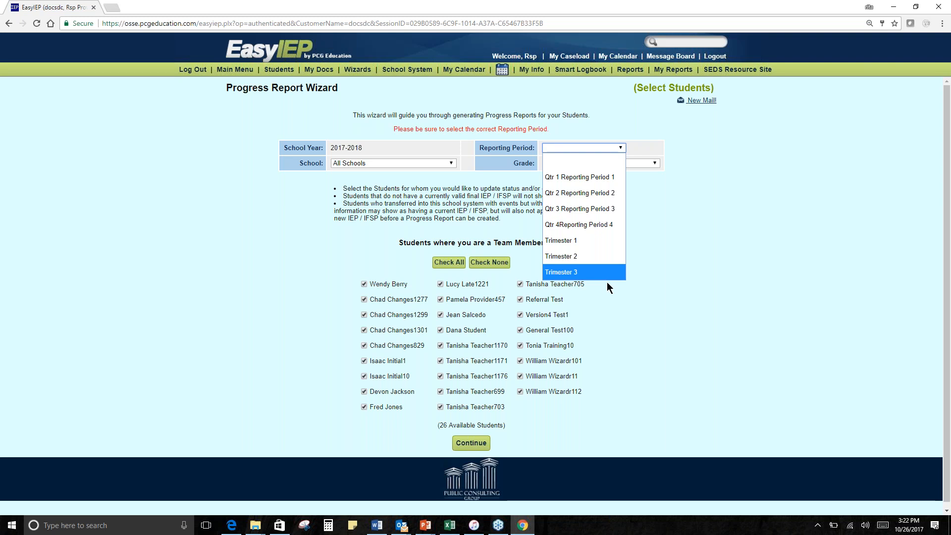
click(665, 232)
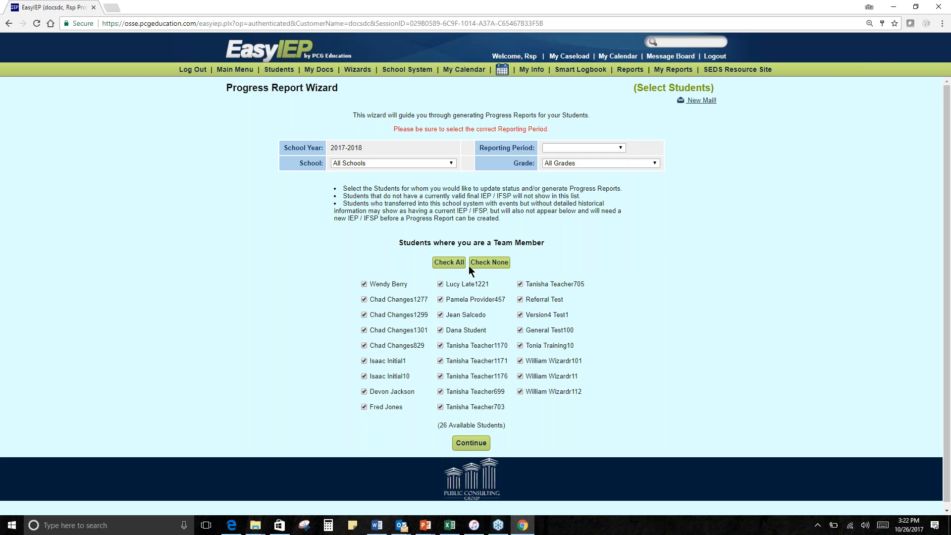
- Select only the first student in the list and try to continue without a reporting period
click(498, 264)
click(364, 284)
click(469, 444)
- Return to the Progress Report Wizard, set the reporting period to Qtr 1 Reporting Period 1 and continue with the selected student
click(9, 23)
click(576, 148)
click(573, 175)
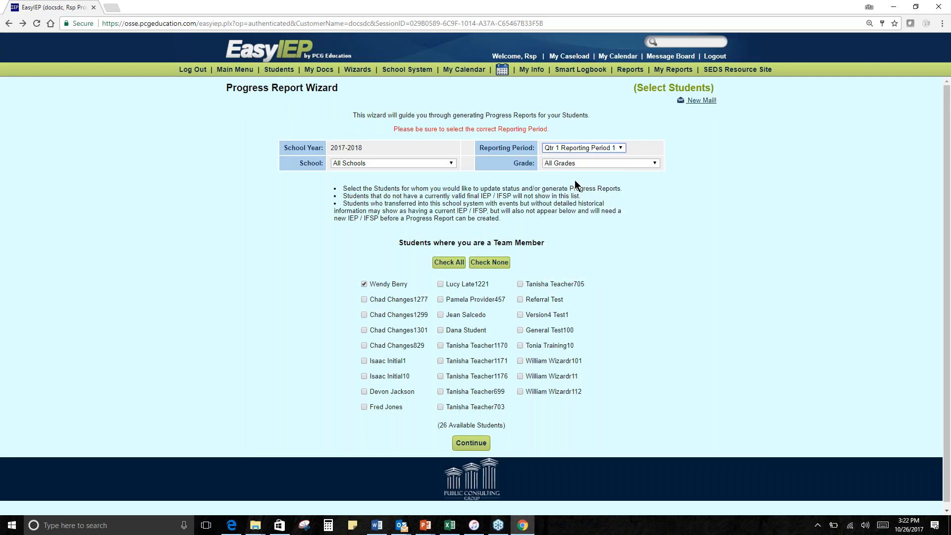
click(484, 443)
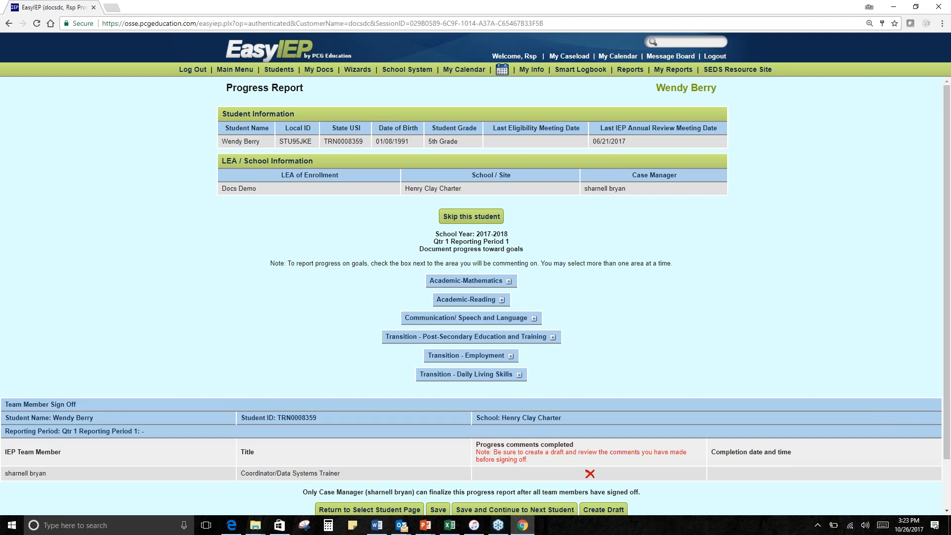
- Expand the Communication/Speech and Language area and set its annual goal's progress to Progressing
click(534, 319)
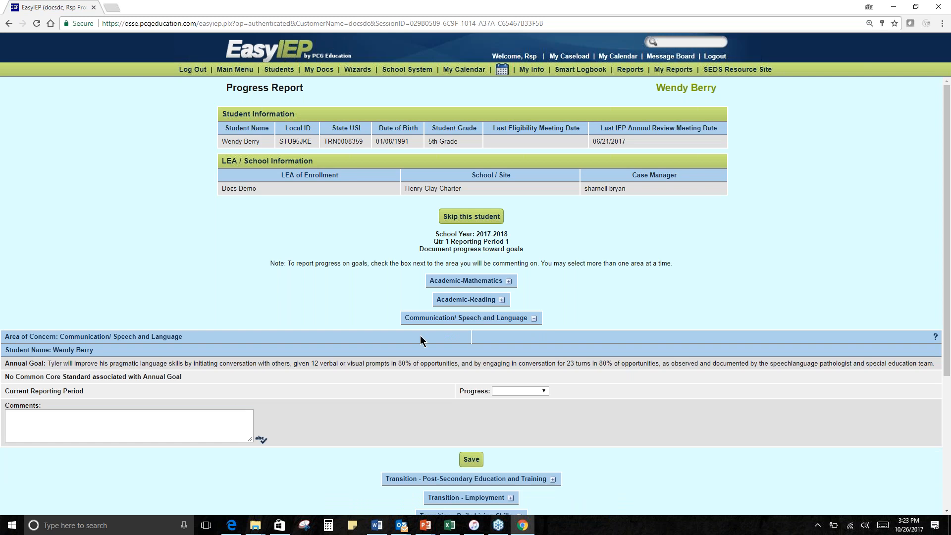
click(49, 424)
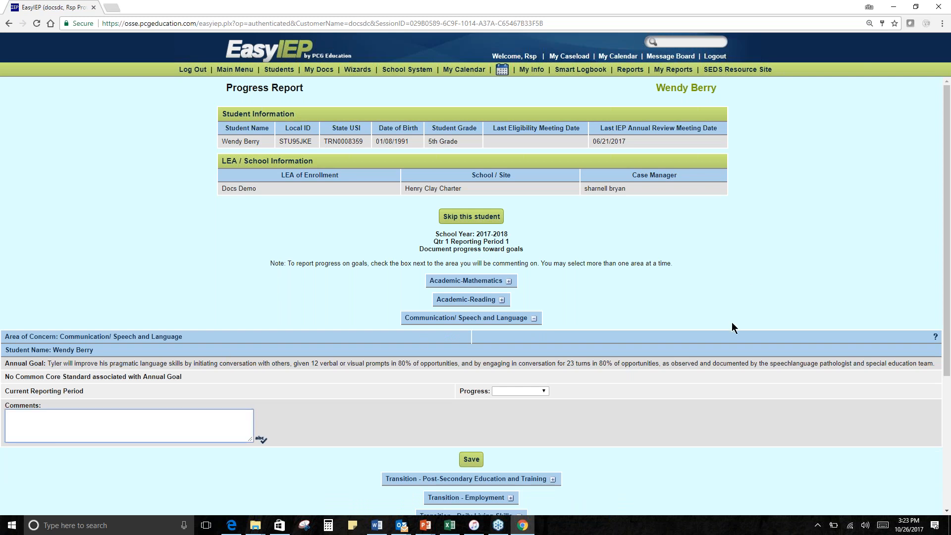
click(609, 322)
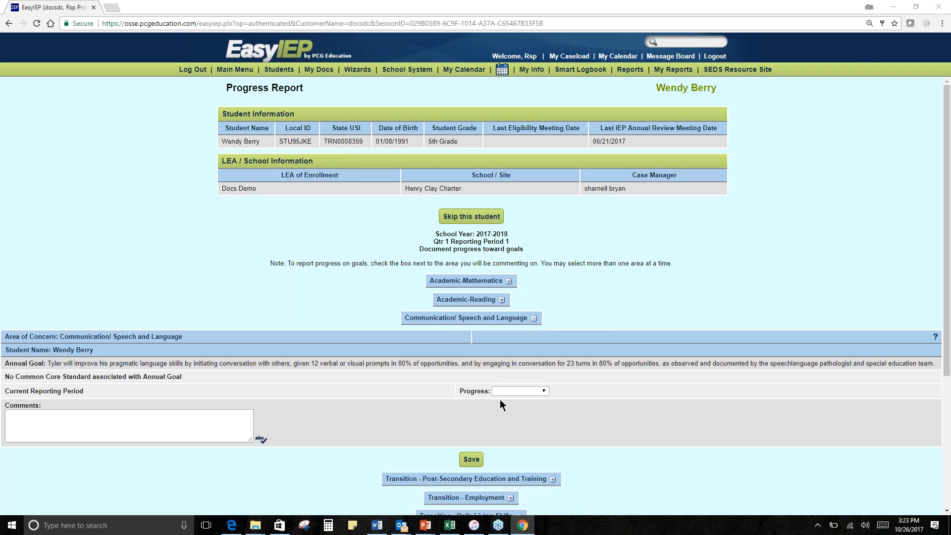
click(515, 391)
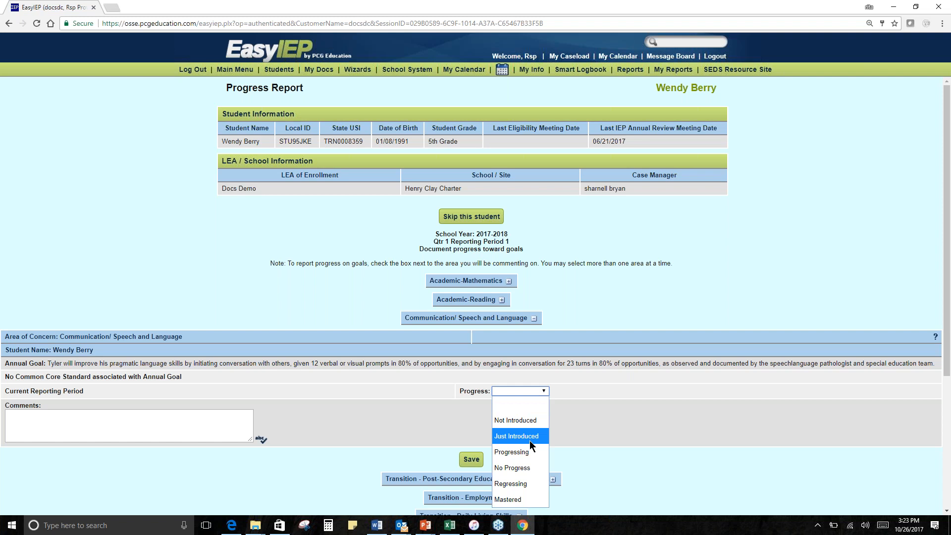
click(531, 454)
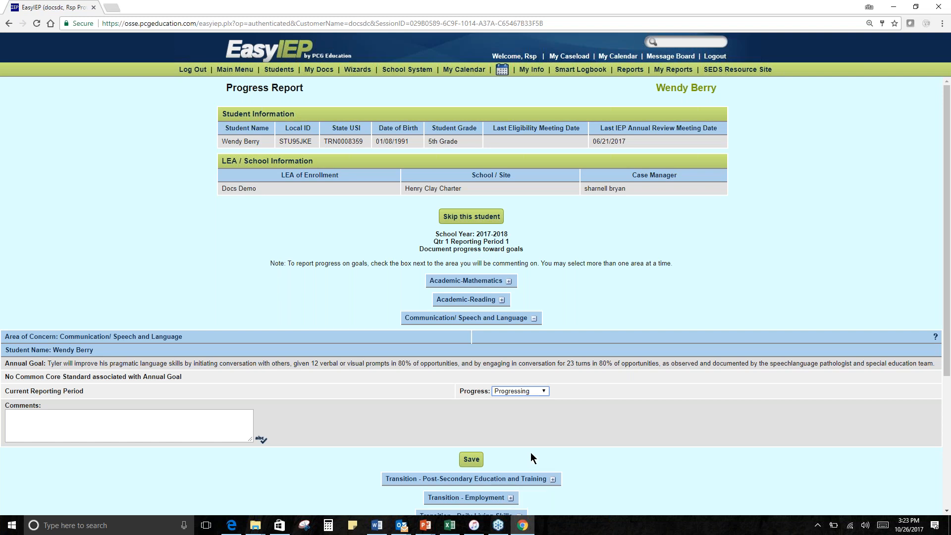
- Save the student's progress report and review its goal entry and Team Member Sign Off section
click(74, 421)
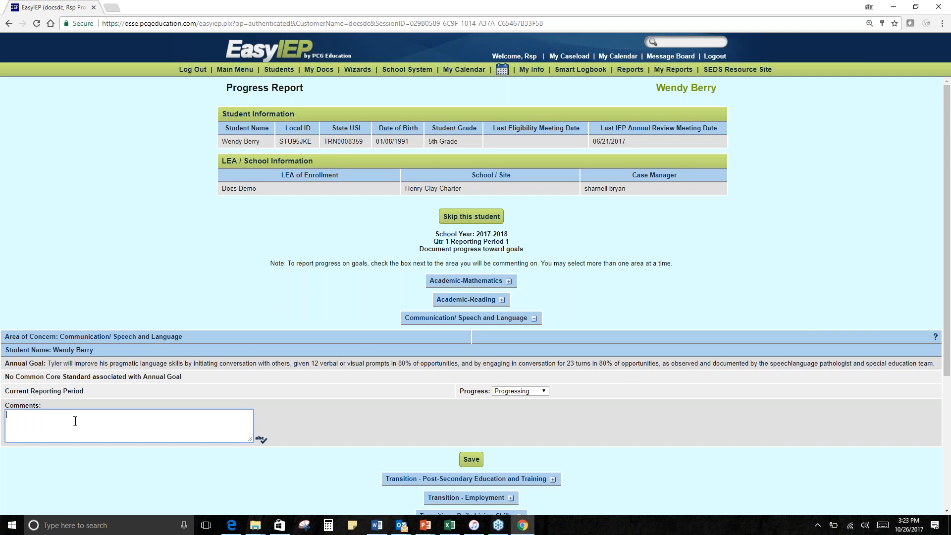
scroll(613, 378, down, 3)
scroll(613, 382, down, 2)
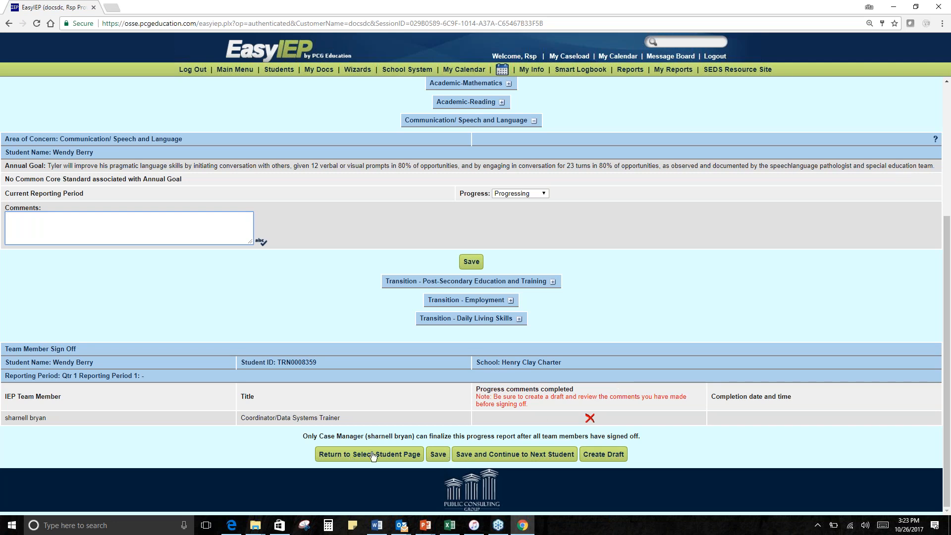
click(438, 454)
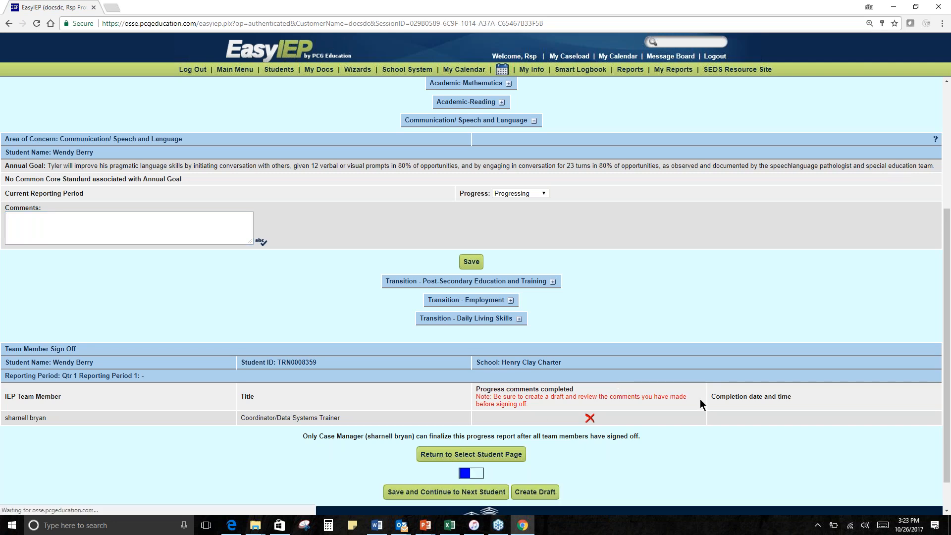
scroll(700, 399, down, 4)
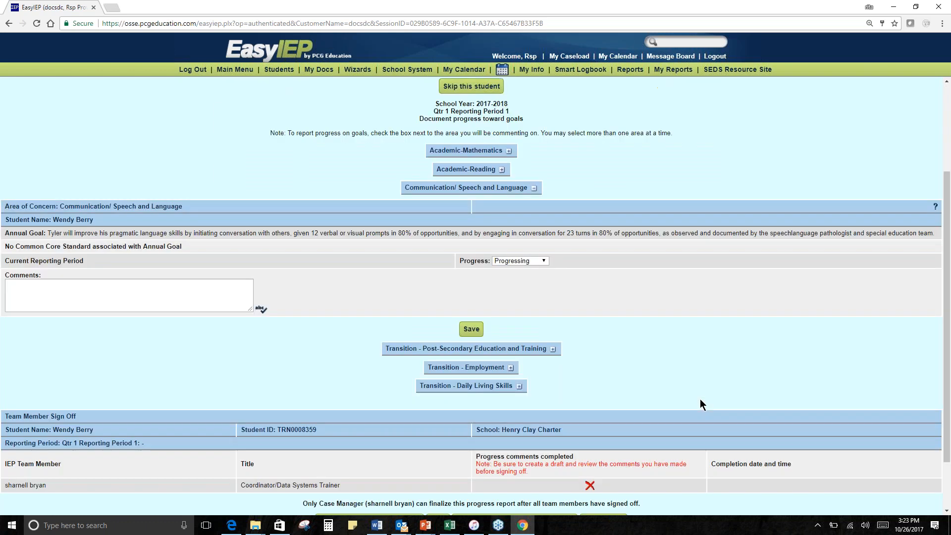
scroll(700, 404, up, 1)
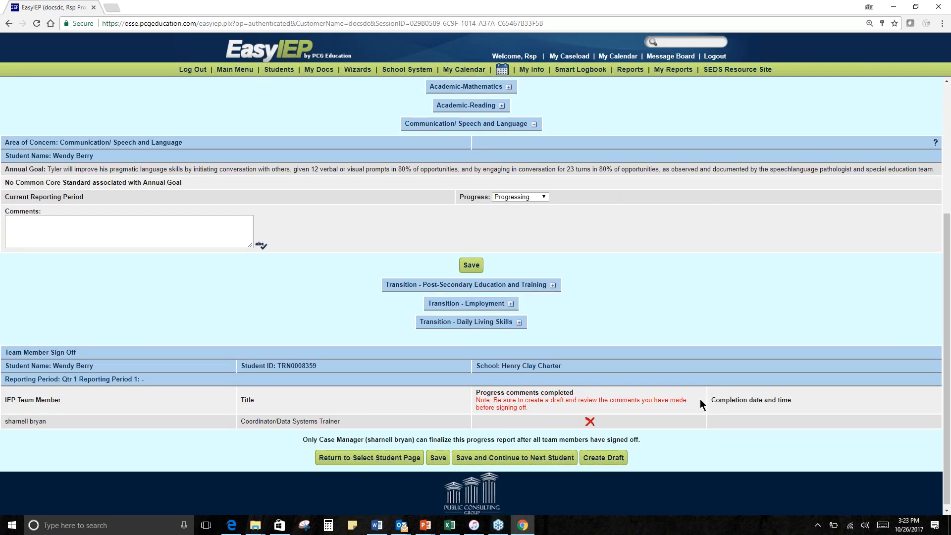
scroll(700, 404, up, 4)
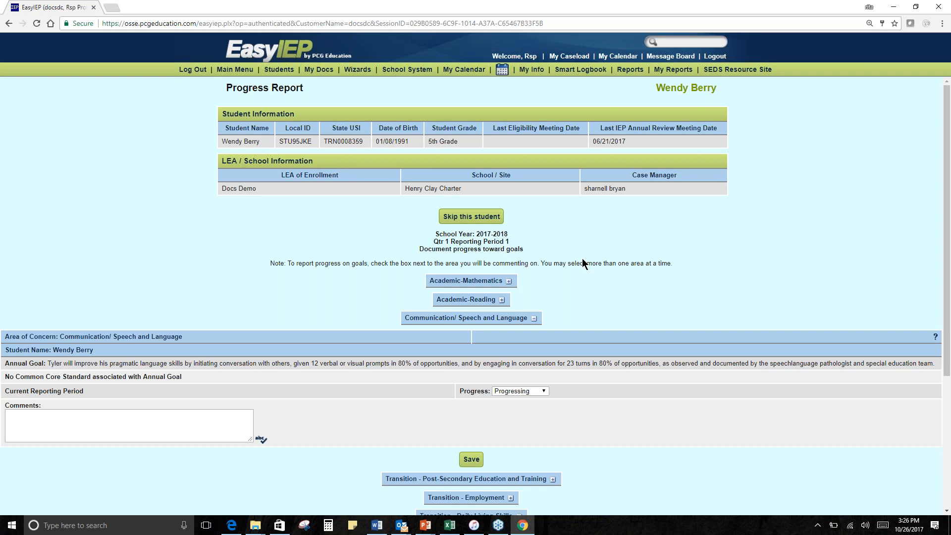
scroll(583, 263, down, 2)
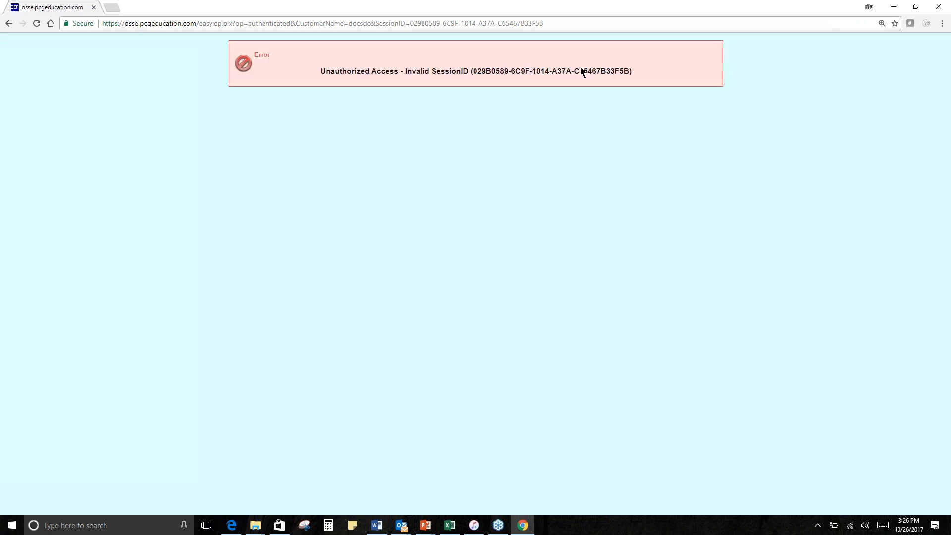
- Load the OSSE Aggregate login page at osse.pcgeducation.com/~dcosse/
click(114, 24)
text(o)
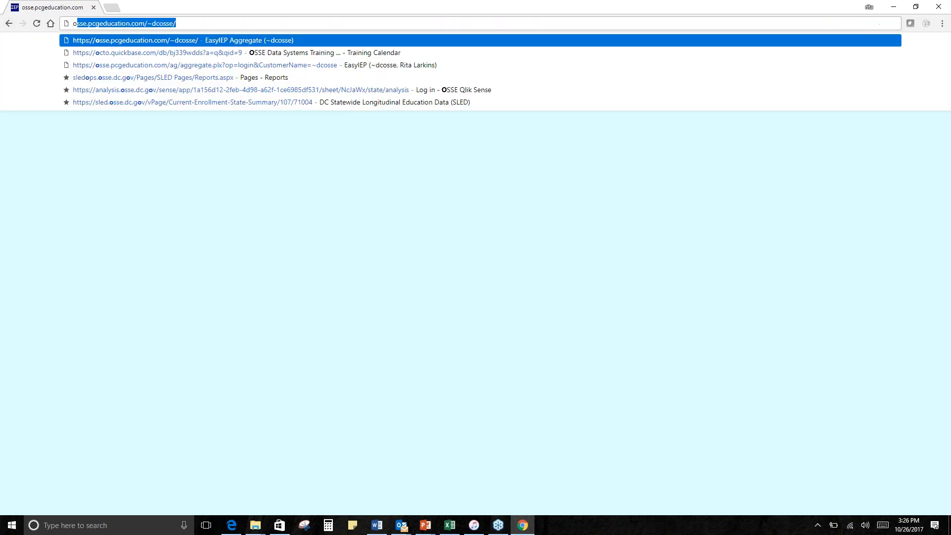
text(sse)
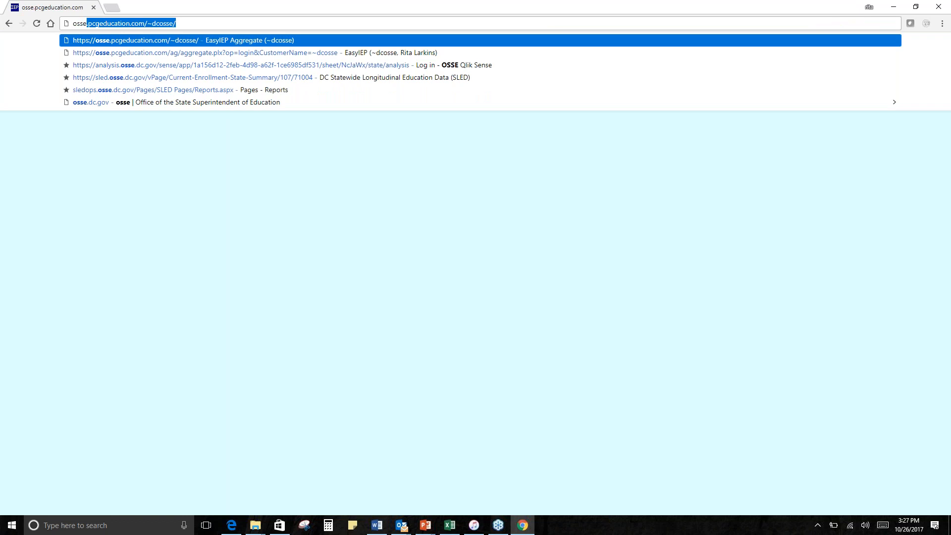
key(Return)
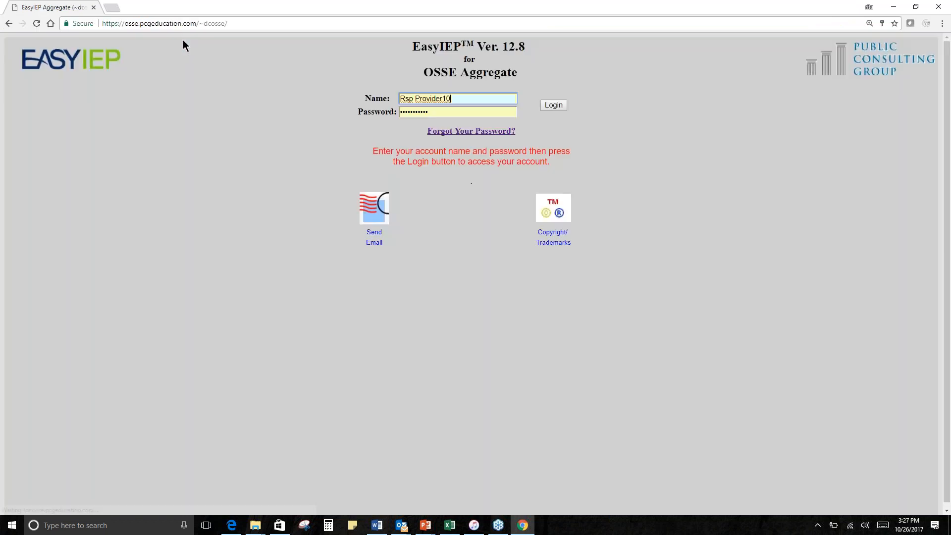
- Change the end of the web address and try to load osse.pcgeducation.com/~docsdc
click(259, 21)
click(259, 21)
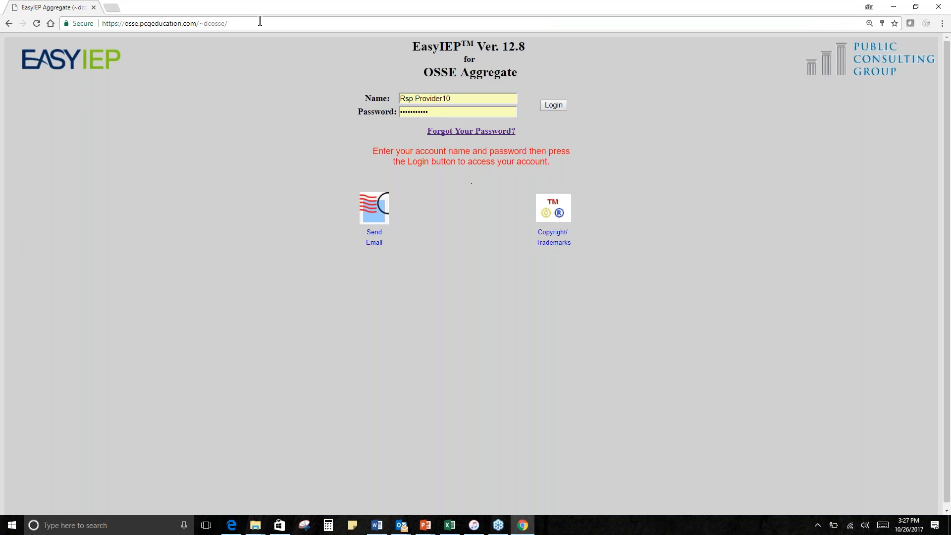
key(BackSpace)
key(BackSpace)
key(BackSpace)
key(BackSpace)
key(BackSpace)
key(BackSpace)
text(ocs)
key(Escape)
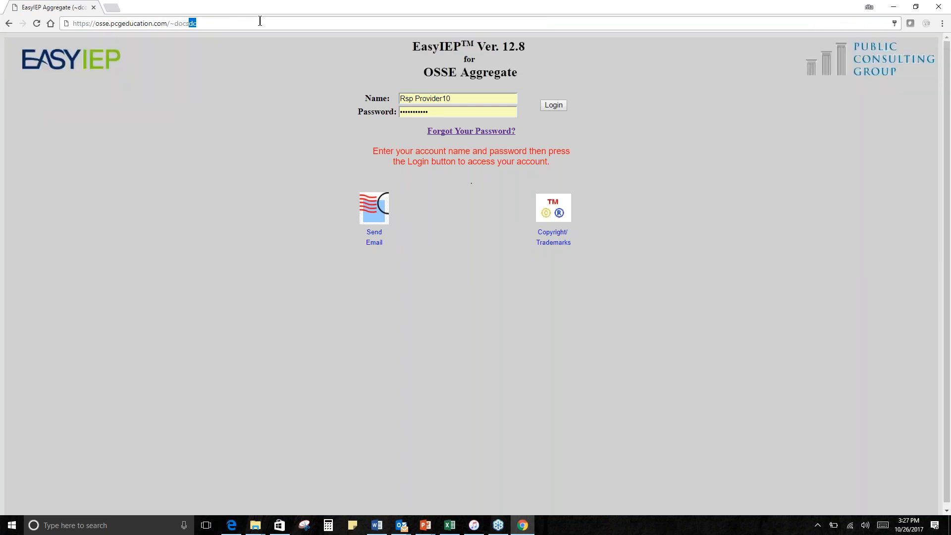
key(Return)
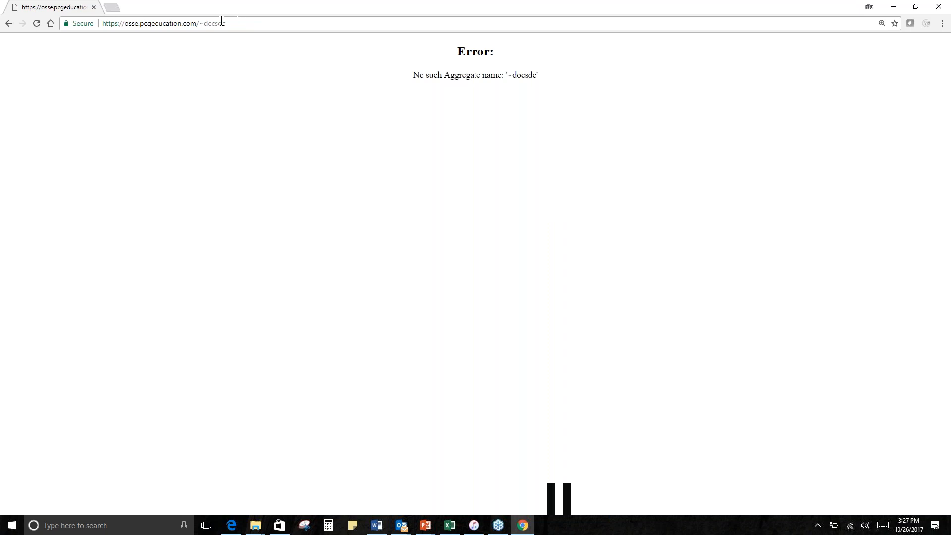
- Load the Docs Demo login page at osse.pcgeducation.com/docsdc and log in with the saved credentials
click(35, 25)
double_click(223, 24)
key(BackSpace)
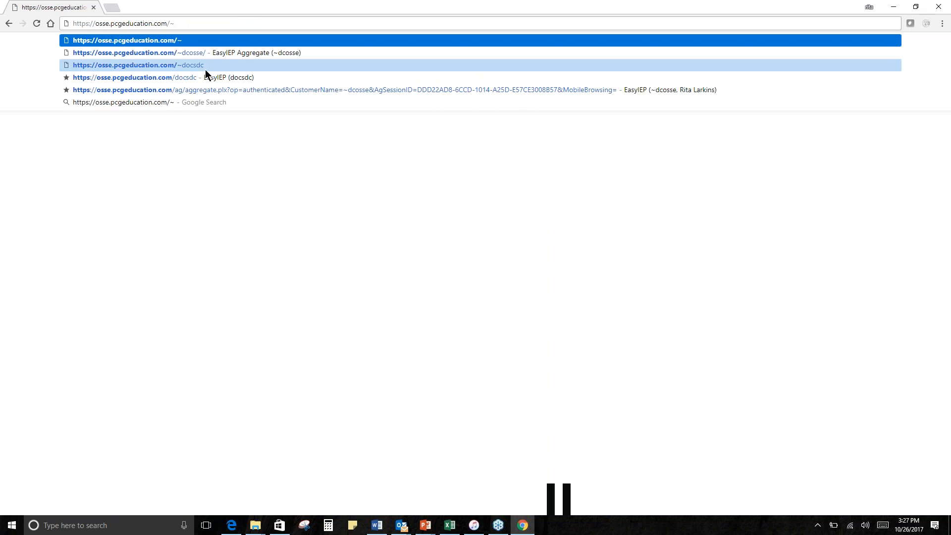
click(213, 81)
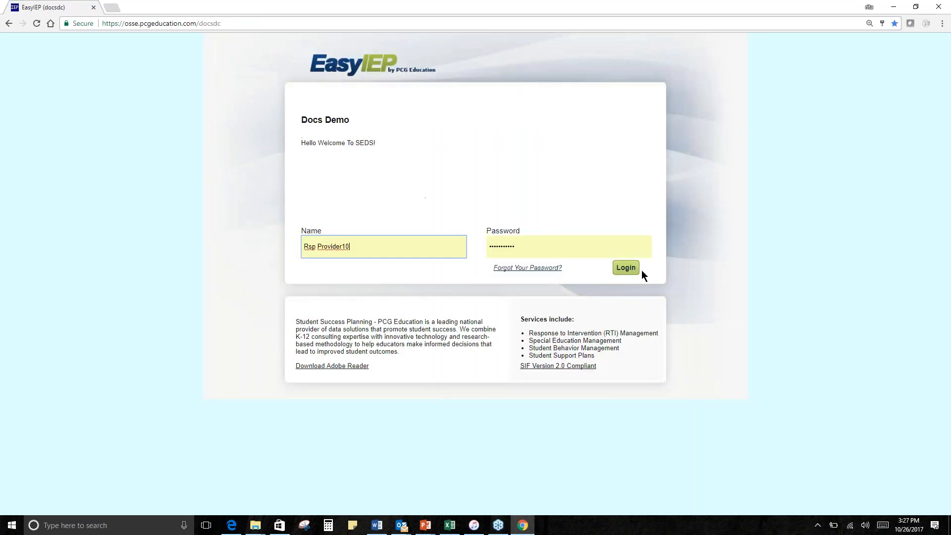
click(623, 268)
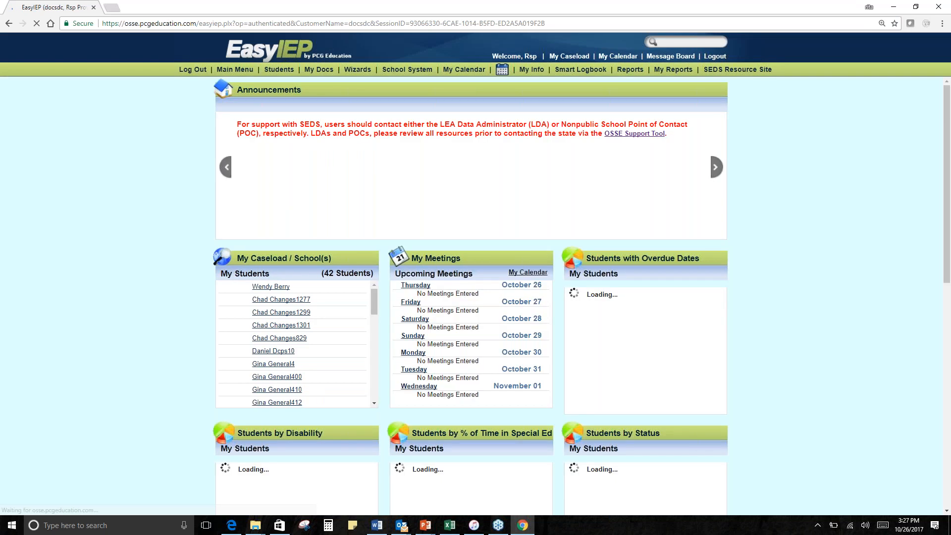
- Run the Service Tracker Wizard with all team students selected and view the first student's Service Tracker form
click(417, 71)
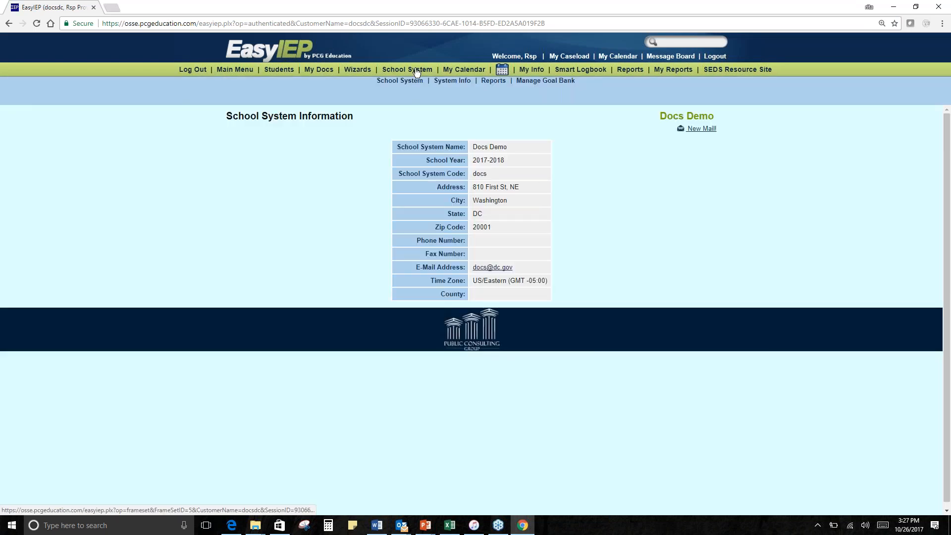
click(358, 70)
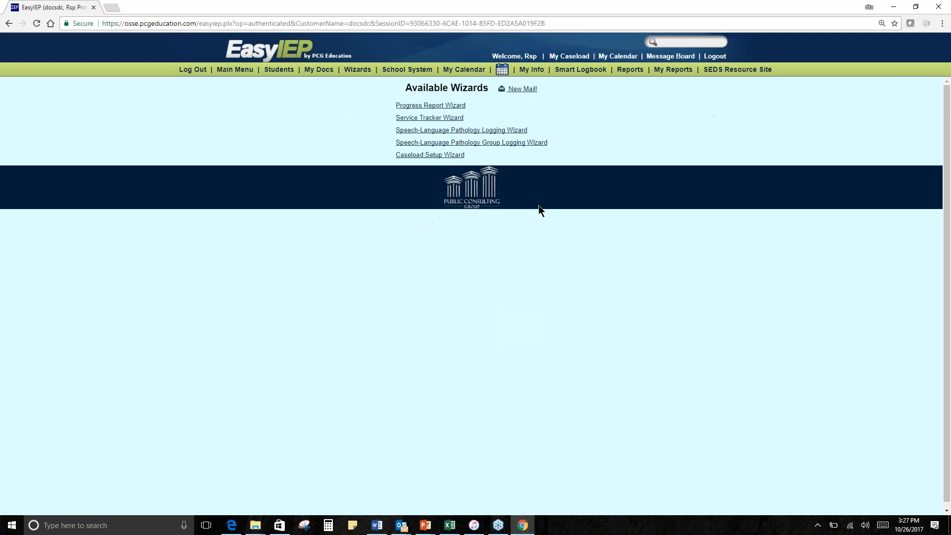
click(450, 121)
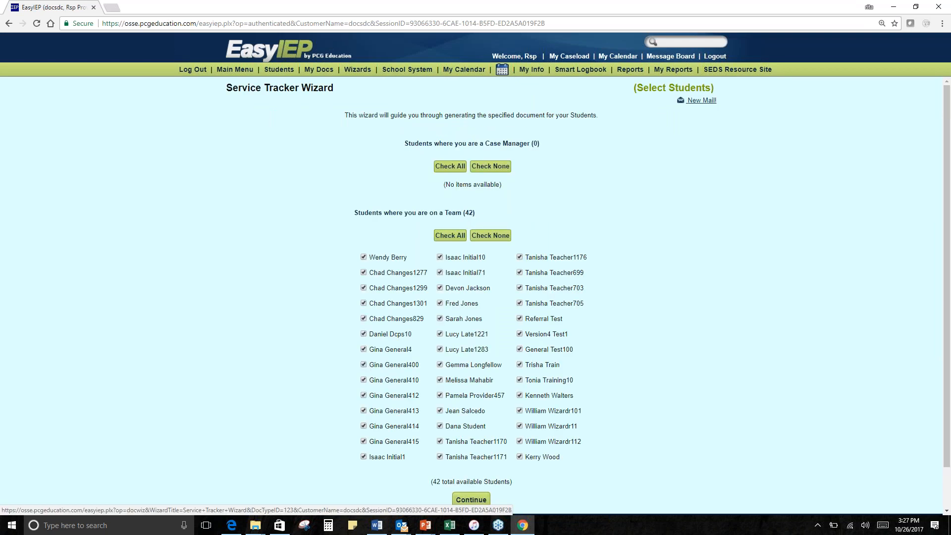
scroll(670, 298, down, 2)
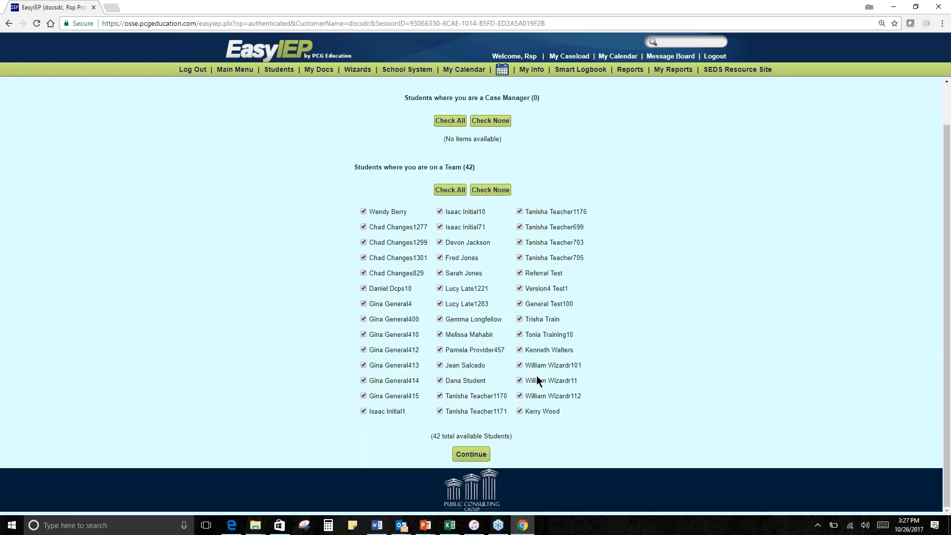
click(475, 452)
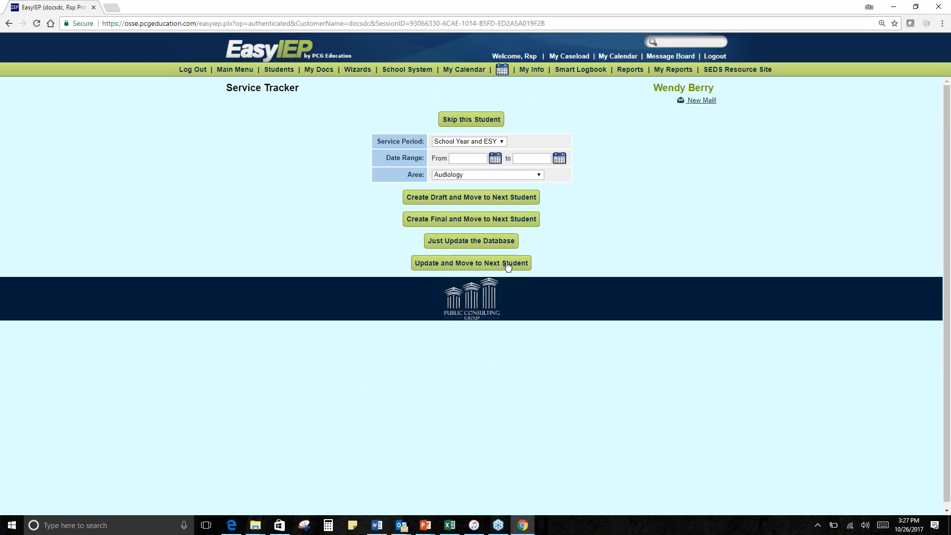
- Search the SmartLogbook by date of service for This Month (October) and view the listed student's service logs
click(589, 74)
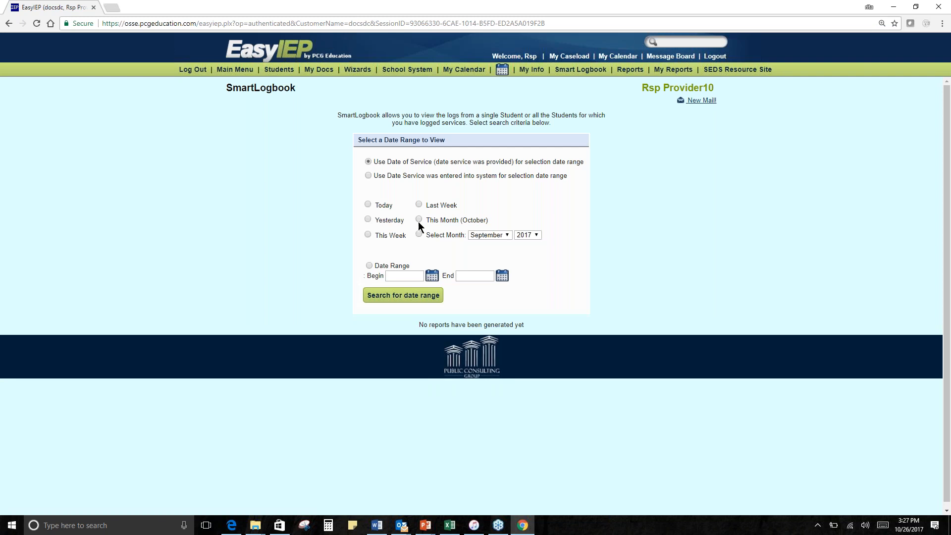
click(418, 220)
click(409, 299)
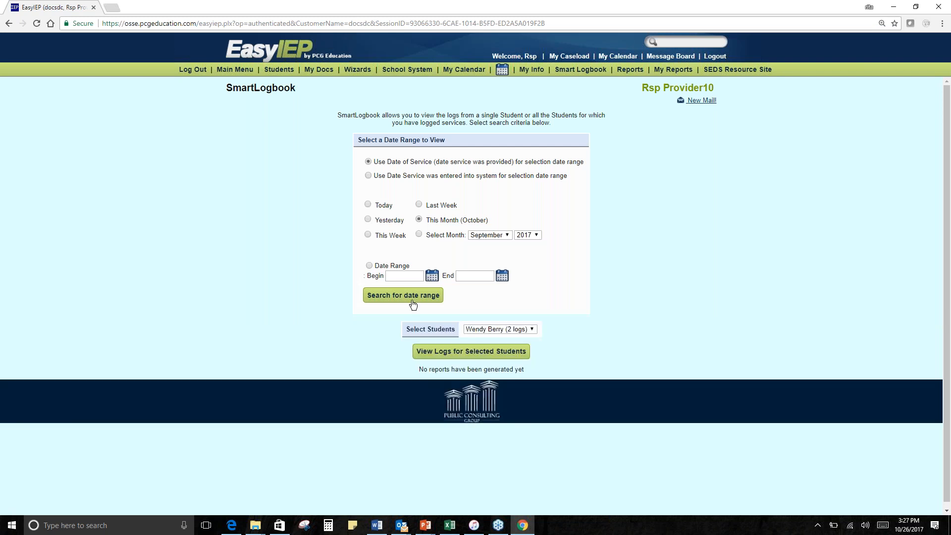
click(479, 349)
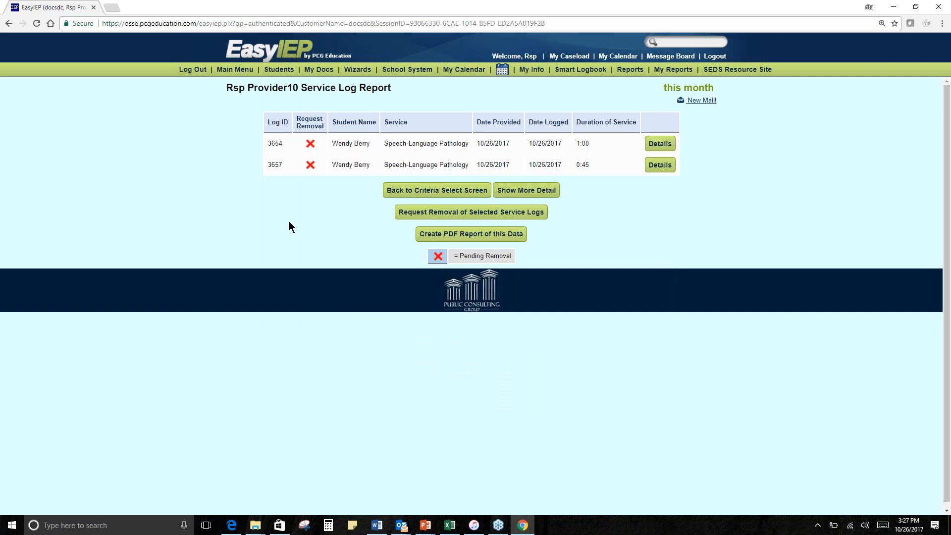
- Leave the service log report, reopen the SmartLogbook and search for This Month (October) again
click(8, 23)
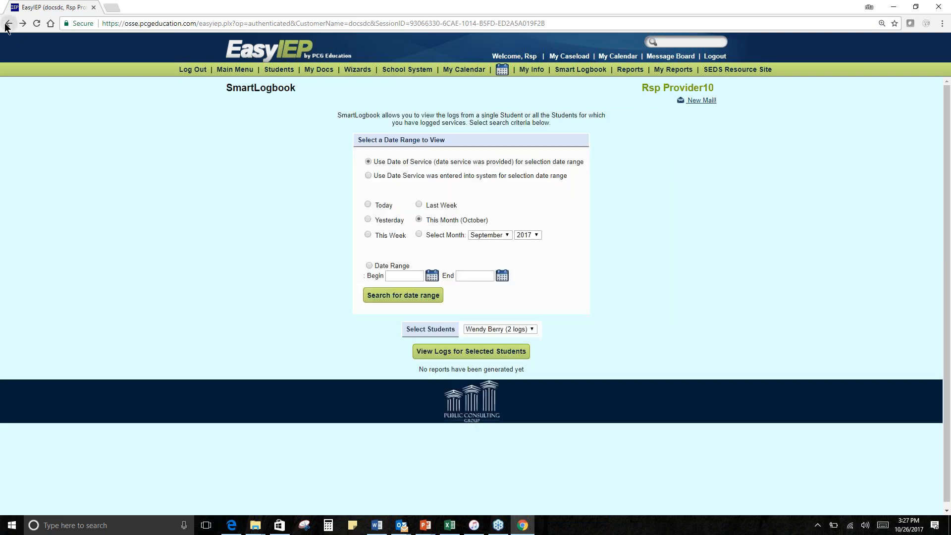
click(592, 71)
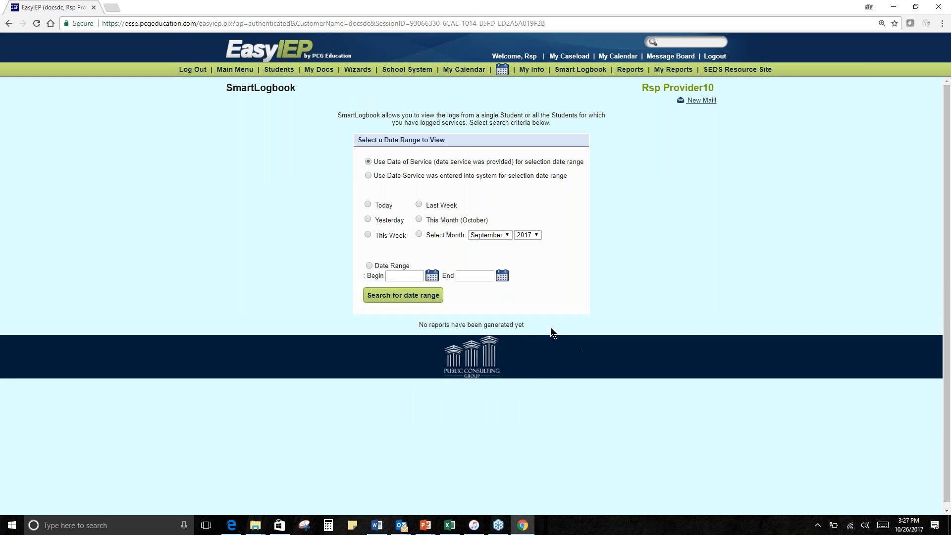
click(419, 220)
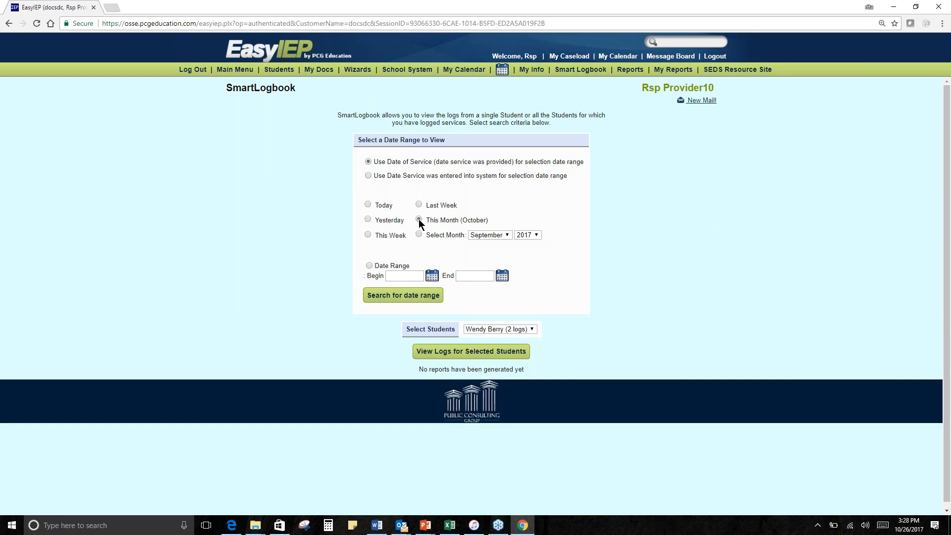
- View the selected student's service logs for this month
click(497, 352)
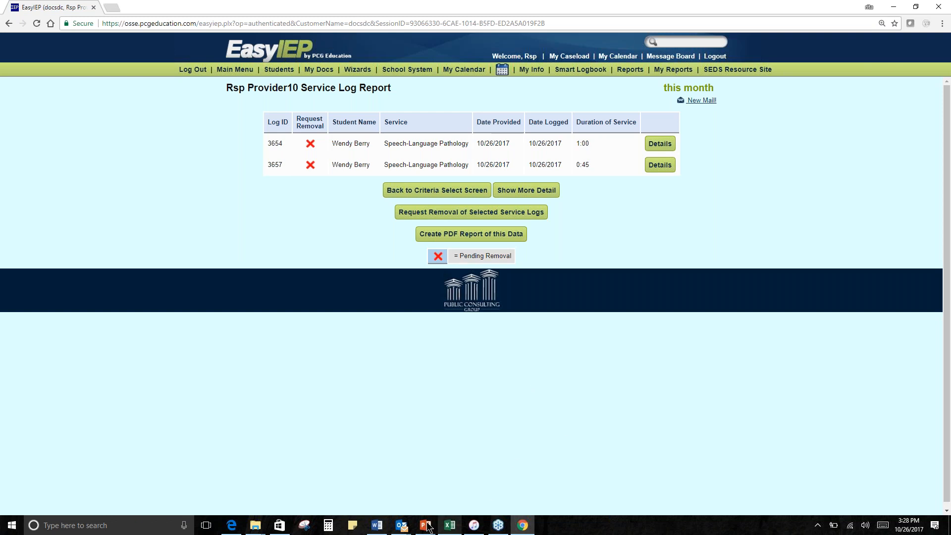
- Switch to PowerPoint and look over the first slides of the presentation Preparing for Child Count Deep Dive_SDedits
mouse_move(429, 528)
click(400, 488)
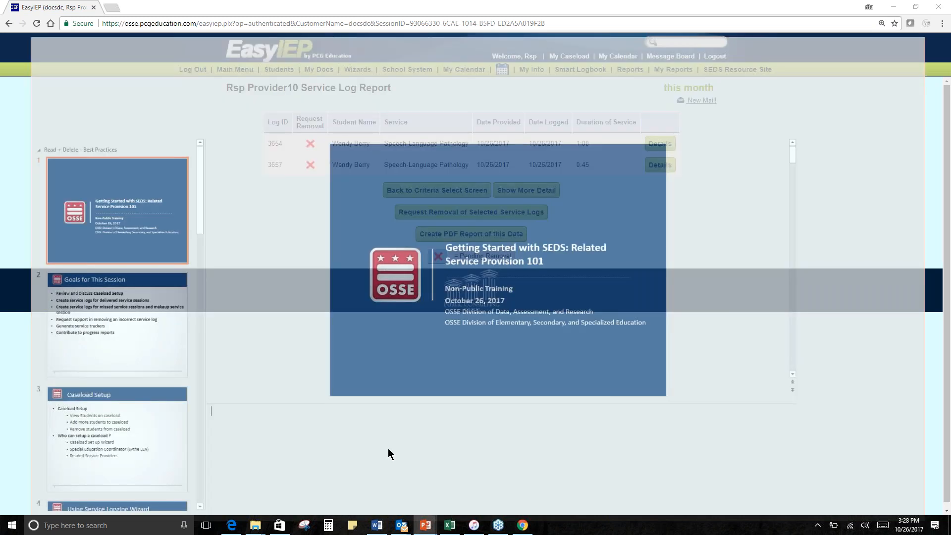
click(90, 381)
click(138, 236)
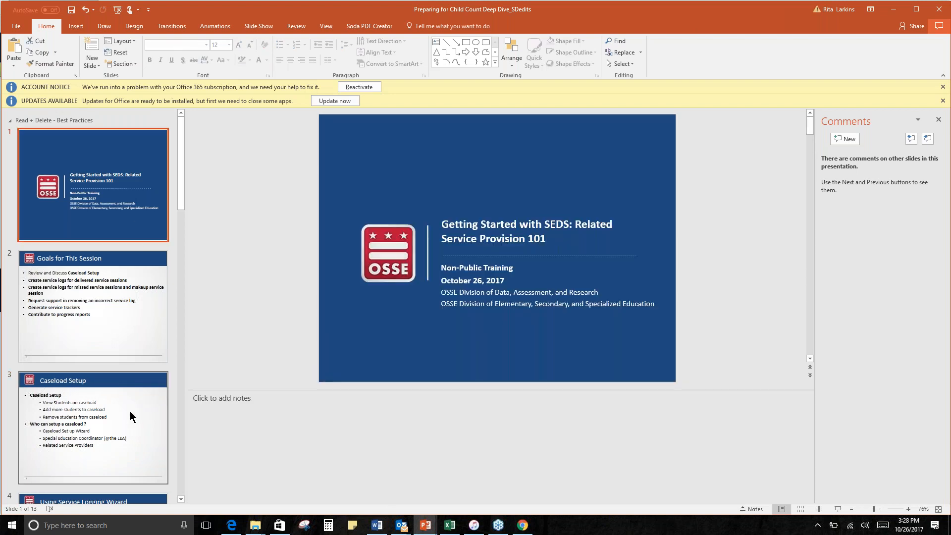
scroll(132, 392, down, 3)
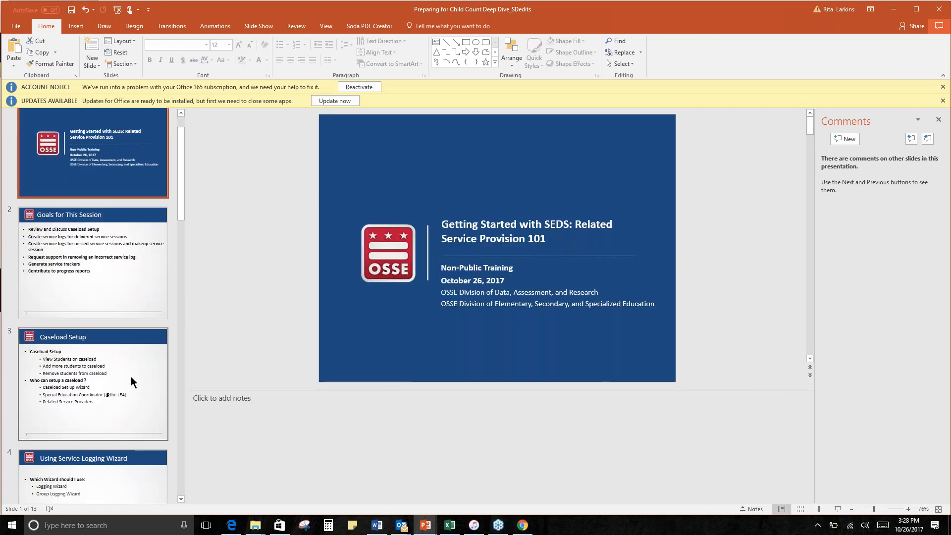
scroll(130, 377, up, 2)
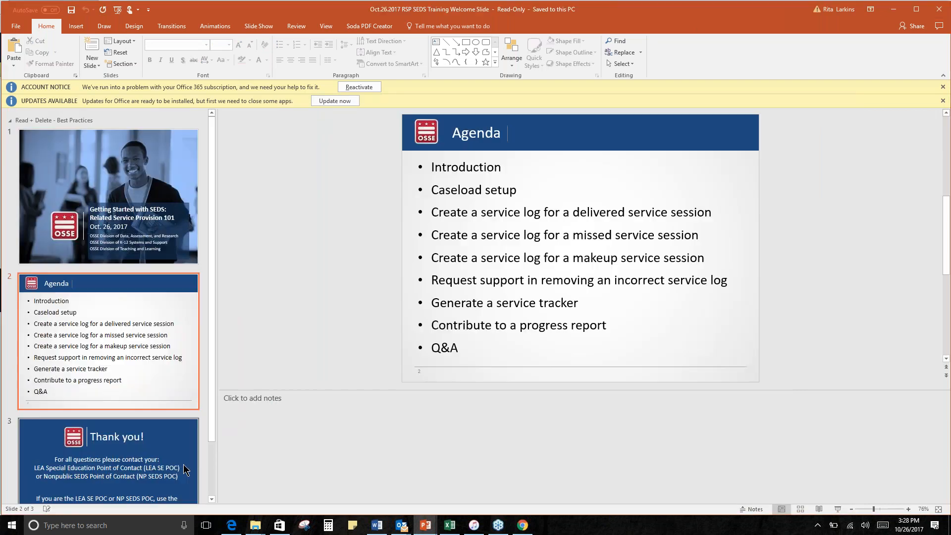
- Show the Thank you slide of Oct.26.2017 RSP SEDS Training Welcome Slide and place the text cursor after "(NP SEDS POC)"
click(181, 465)
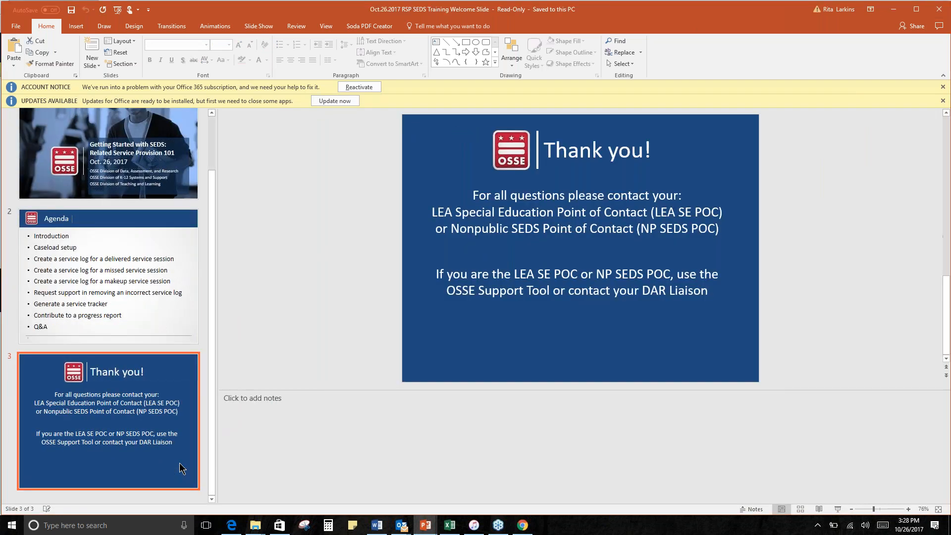
click(719, 230)
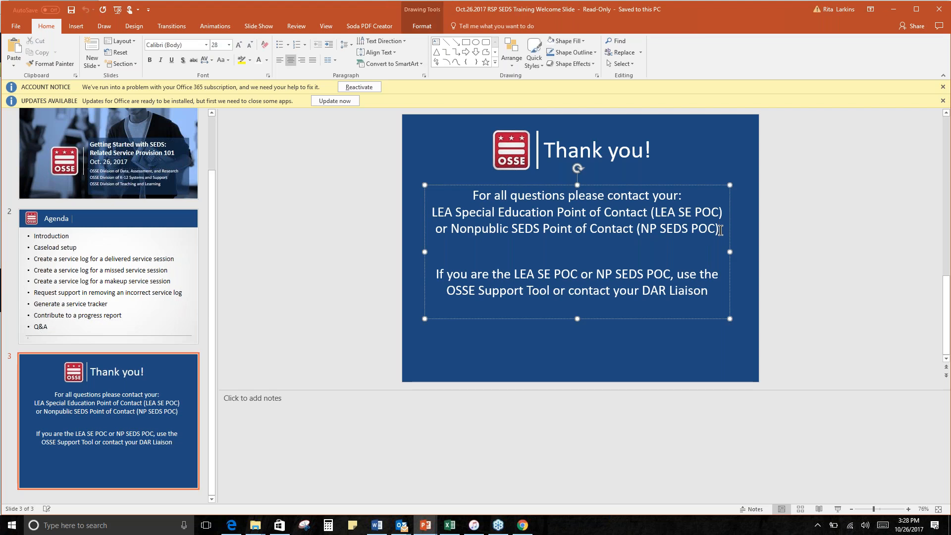